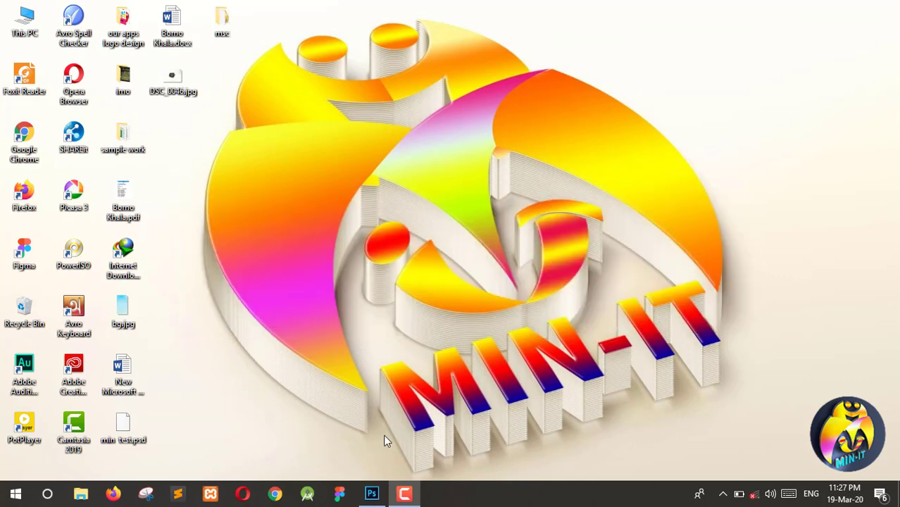
- Switch to Photoshop, create a 4000 × 4000 px, 300 ppi document named "flag", and unlock its background layer
{"action": "left_click", "coordinate": [371, 494]}
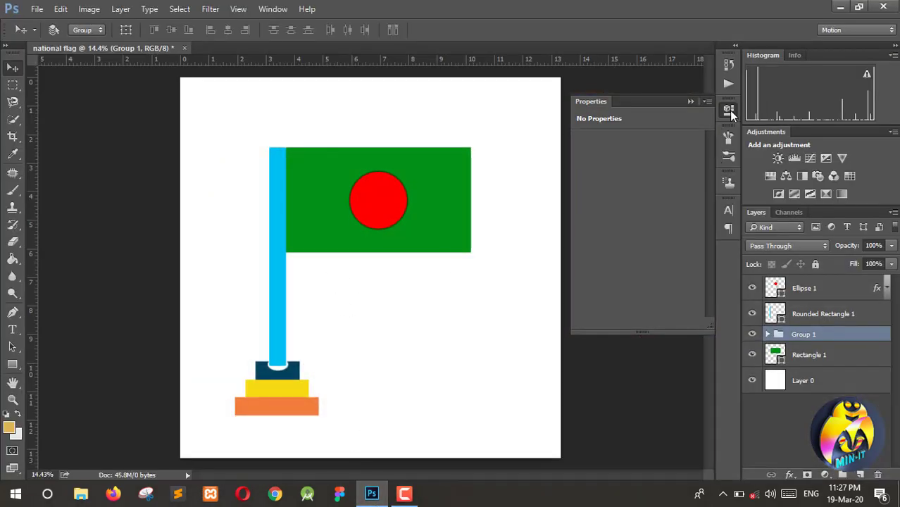
{"action": "left_click", "coordinate": [729, 110]}
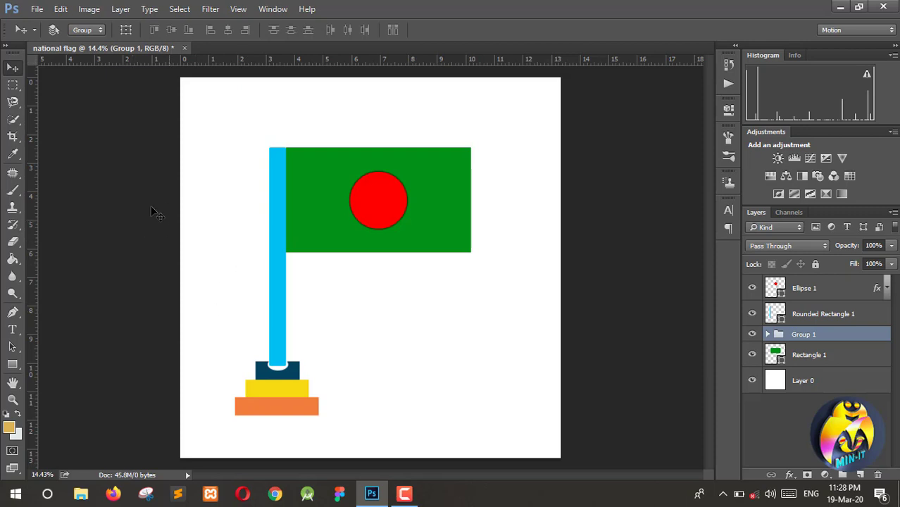
{"action": "left_click", "coordinate": [38, 9]}
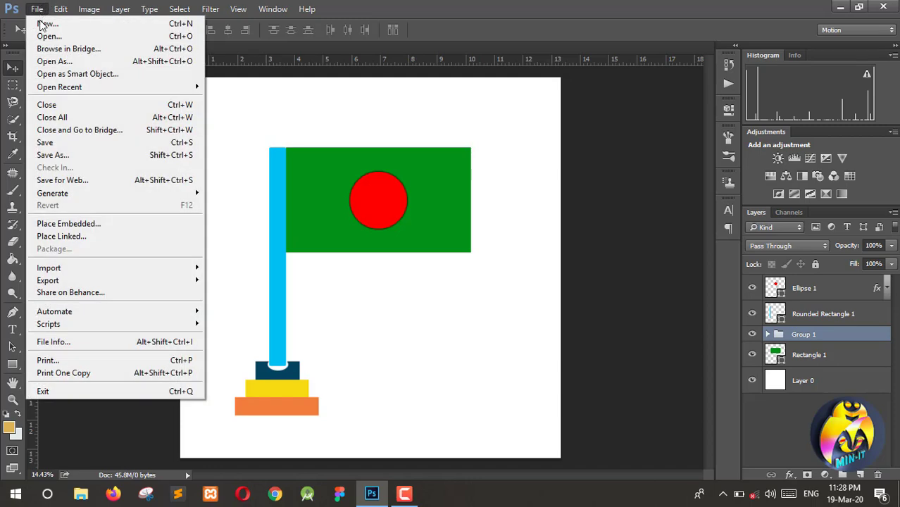
{"action": "left_click", "coordinate": [53, 27]}
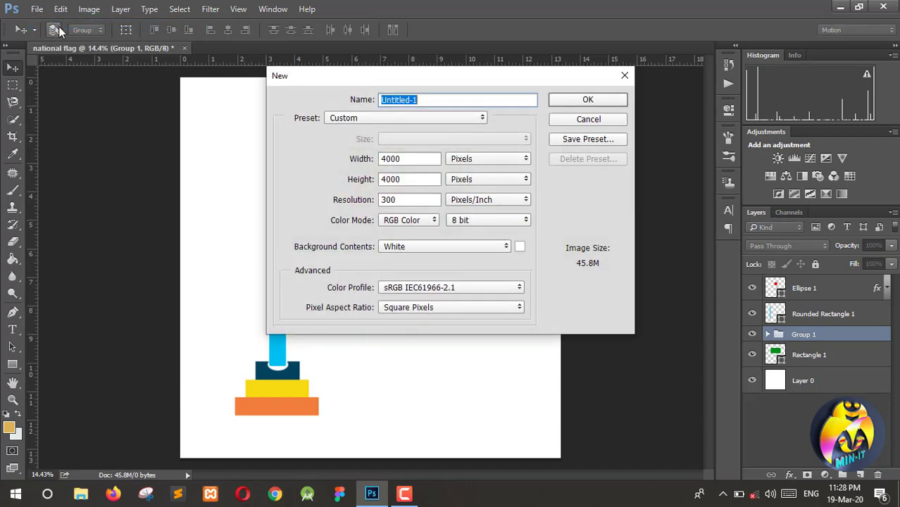
{"action": "left_click_drag", "start_coordinate": [431, 102], "coordinate": [370, 108]}
{"action": "type", "text": "flag"}
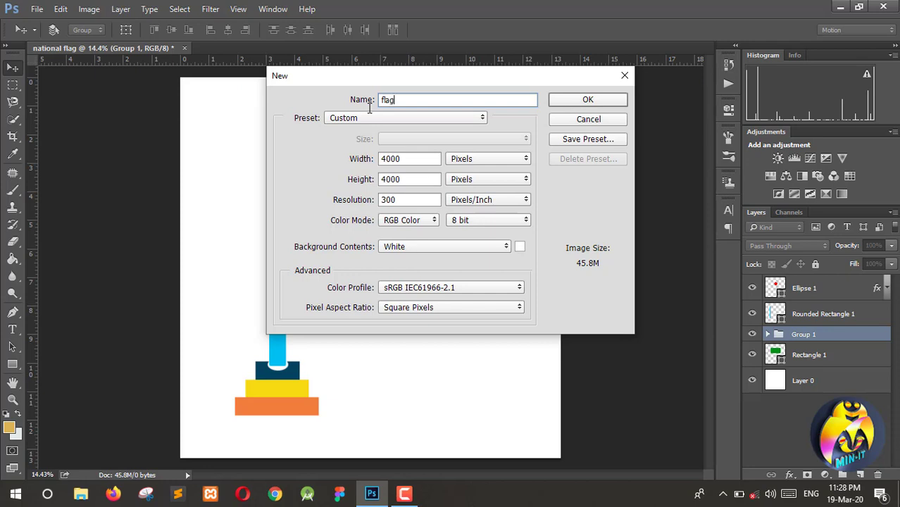
{"action": "key", "text": "Return"}
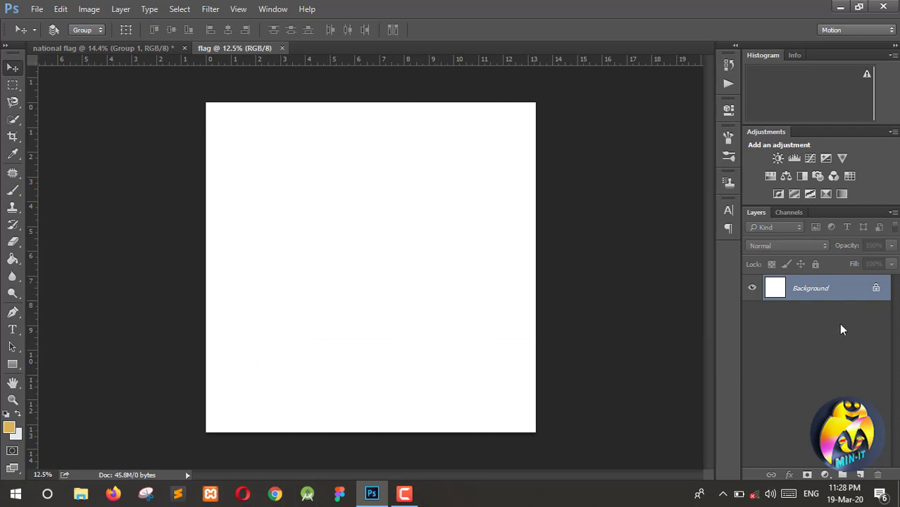
{"action": "left_click", "coordinate": [877, 288]}
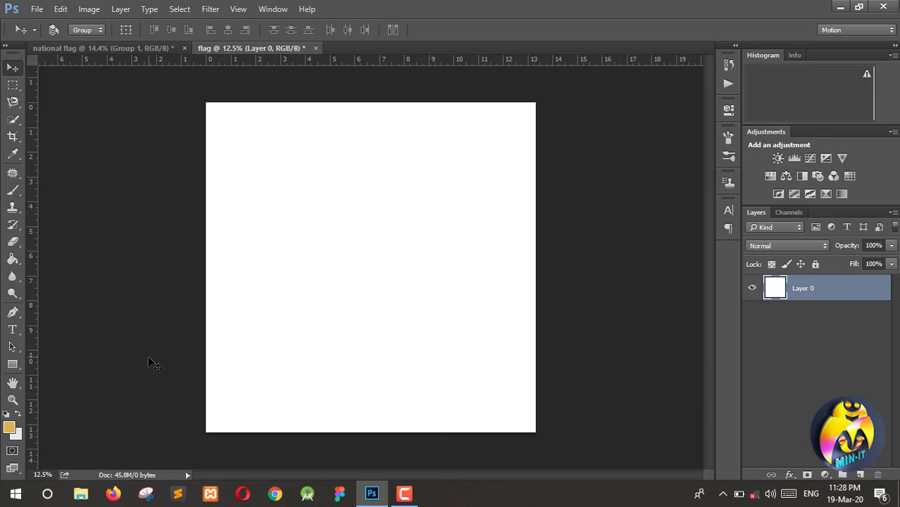
- Add two horizontal guides across the canvas at about 2.8 in and 6 in on the vertical ruler
{"action": "left_click", "coordinate": [12, 367]}
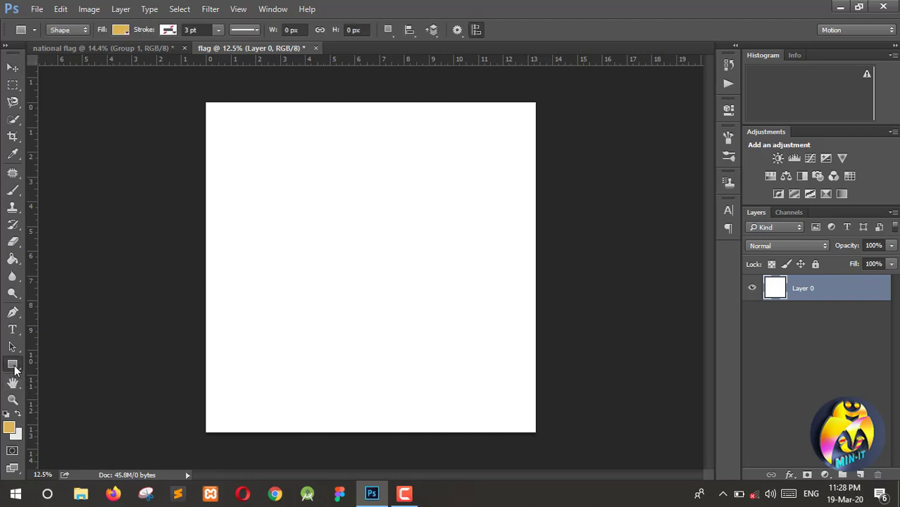
{"action": "left_click", "coordinate": [13, 366]}
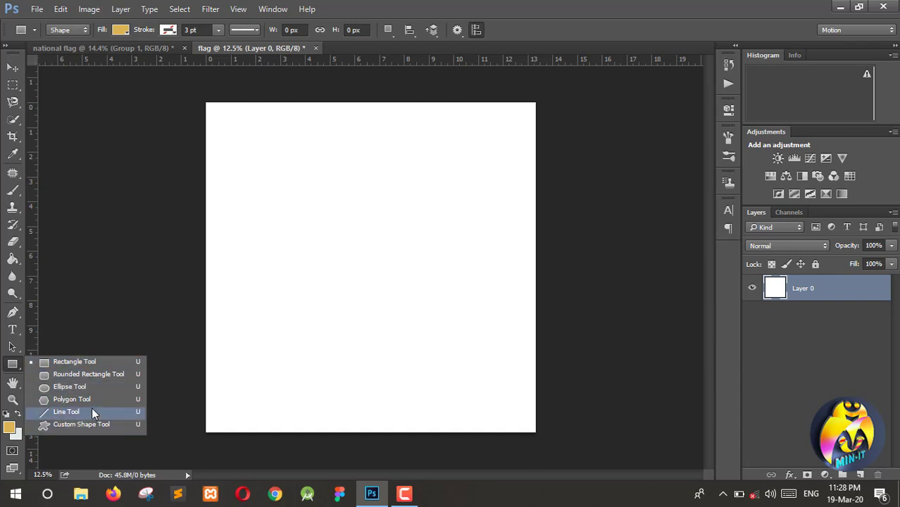
{"action": "left_click", "coordinate": [80, 361]}
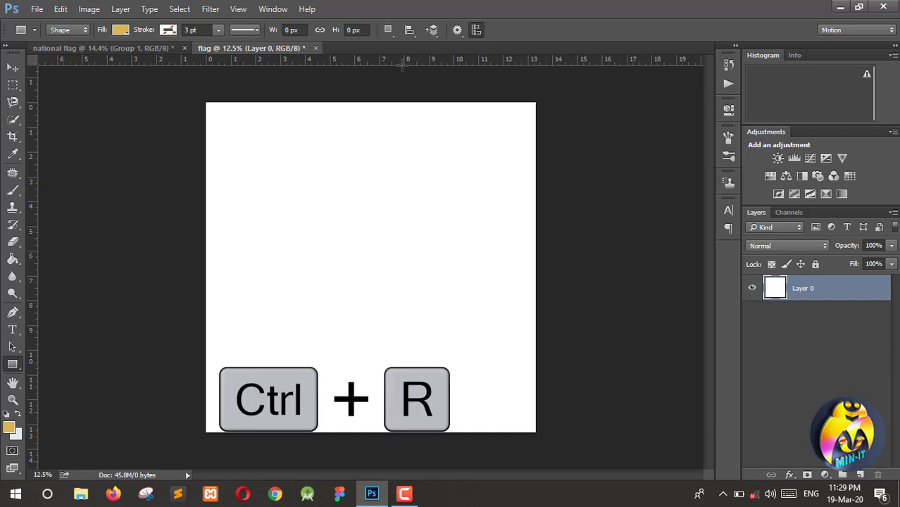
{"action": "key", "text": "ctrl+r"}
{"action": "key", "text": "ctrl+r"}
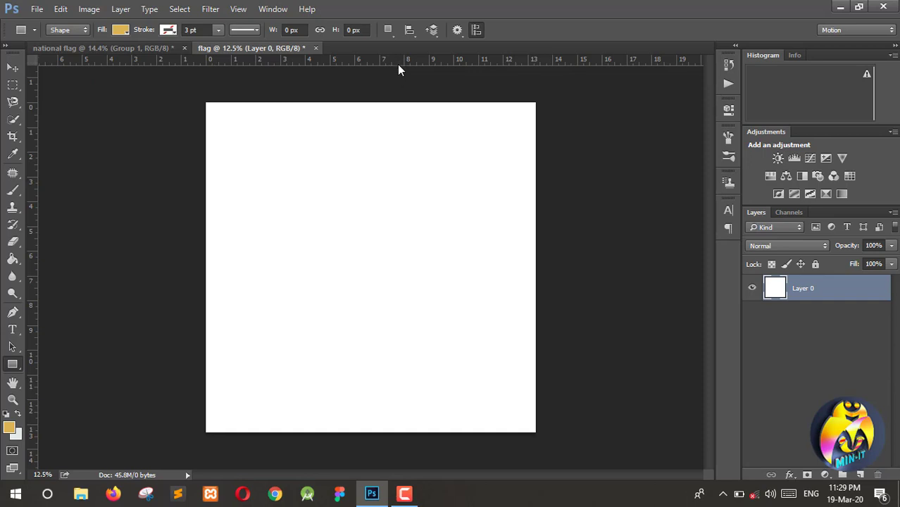
{"action": "left_click_drag", "start_coordinate": [398, 64], "coordinate": [398, 172]}
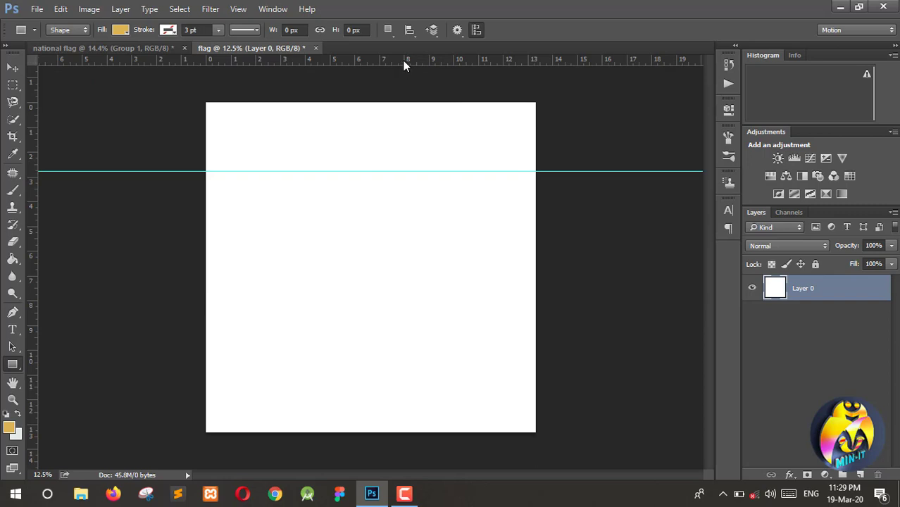
{"action": "left_click_drag", "start_coordinate": [403, 64], "coordinate": [419, 250]}
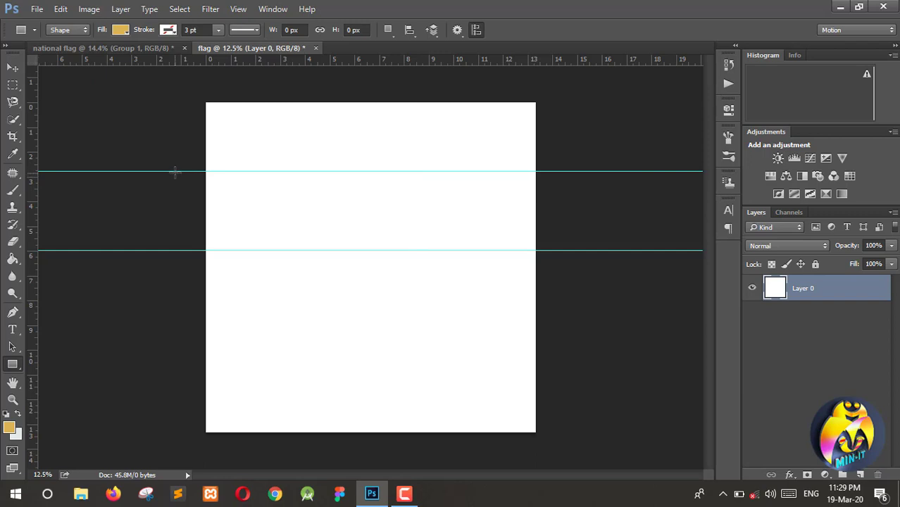
- Move the horizontal guides up to about 1.6 in and 4.8 in, and add vertical guides at about 2.1 in and 3.1 in
{"action": "mouse_move", "coordinate": [175, 172]}
{"action": "left_mouse_down"}
{"action": "mouse_move", "coordinate": [175, 155]}
{"action": "mouse_move", "coordinate": [175, 172]}
{"action": "left_mouse_up"}
{"action": "left_click", "coordinate": [13, 68]}
{"action": "left_click_drag", "start_coordinate": [100, 171], "coordinate": [106, 143]}
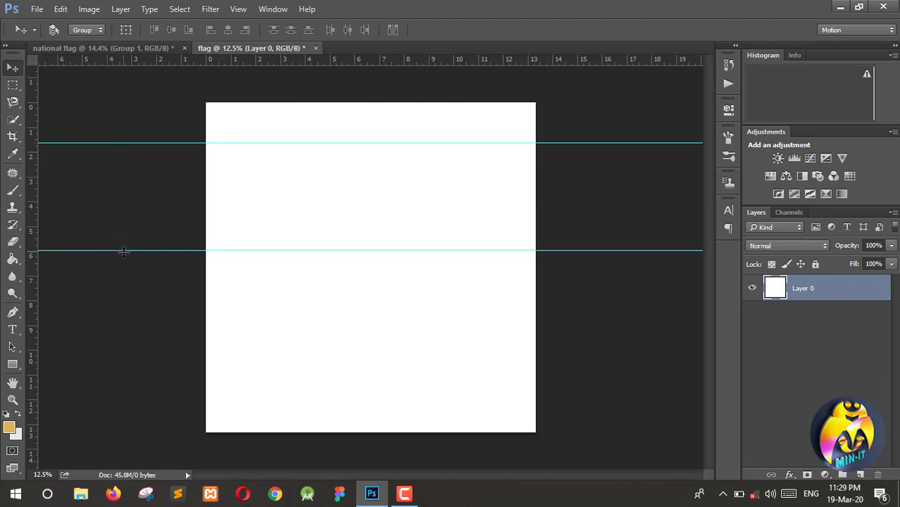
{"action": "left_click_drag", "start_coordinate": [123, 251], "coordinate": [134, 222]}
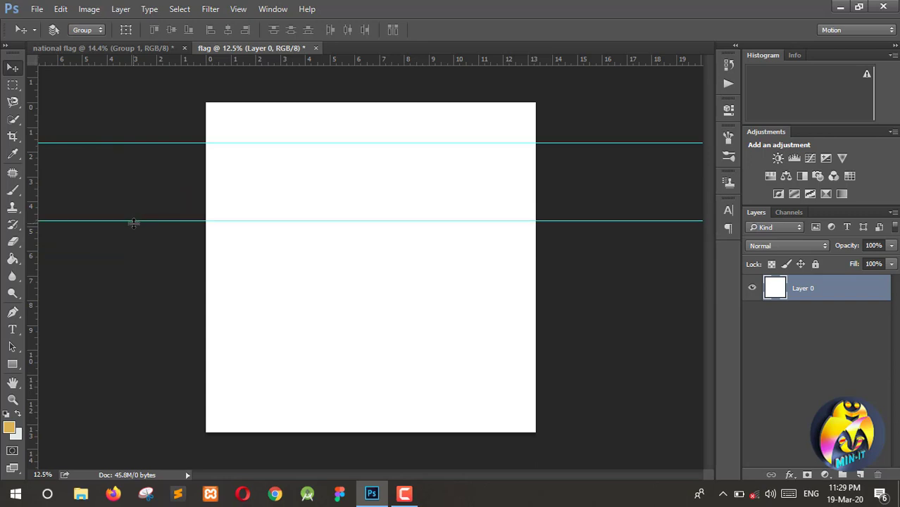
{"action": "left_click_drag", "start_coordinate": [35, 195], "coordinate": [259, 221]}
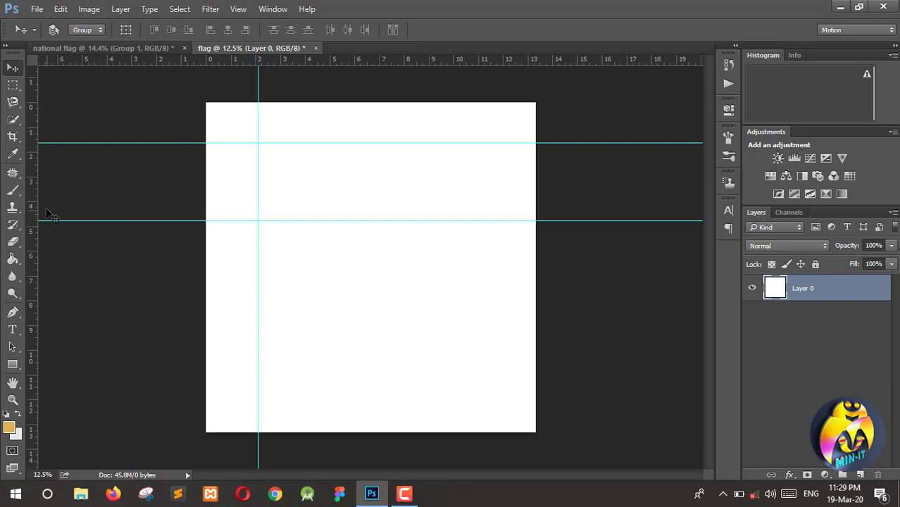
{"action": "left_click_drag", "start_coordinate": [35, 187], "coordinate": [282, 224]}
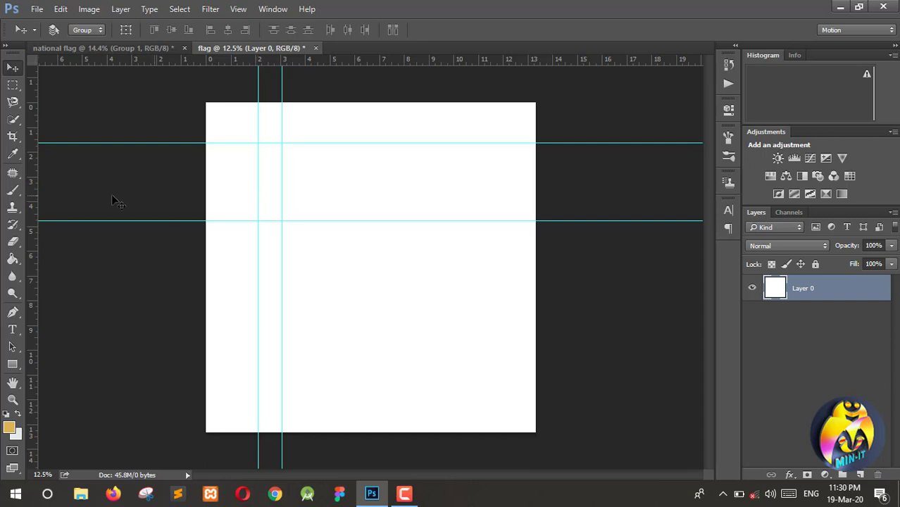
- Draw a rectangle shape about 2008 × 944 px between the horizontal guides, starting at the second vertical guide
{"action": "left_click", "coordinate": [10, 373]}
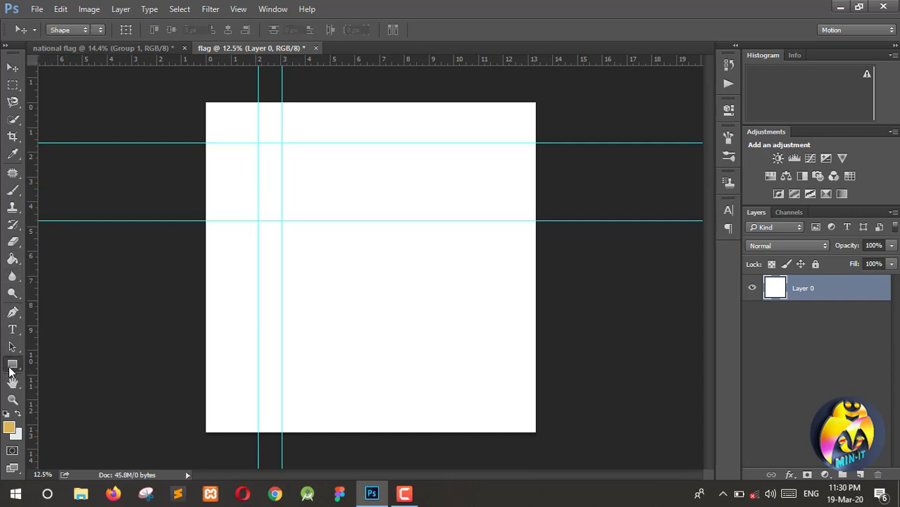
{"action": "left_click", "coordinate": [81, 362]}
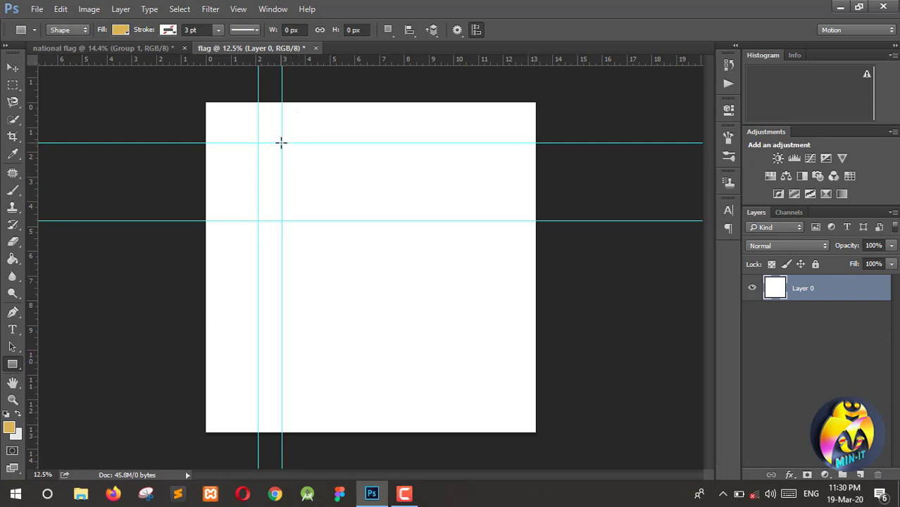
{"action": "left_click_drag", "start_coordinate": [281, 143], "coordinate": [437, 217]}
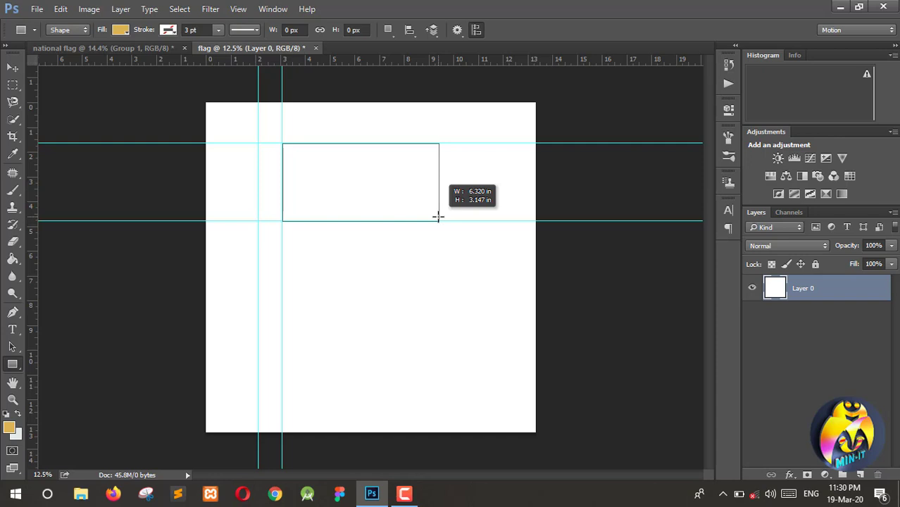
{"action": "left_click_drag", "start_coordinate": [437, 217], "coordinate": [447, 218]}
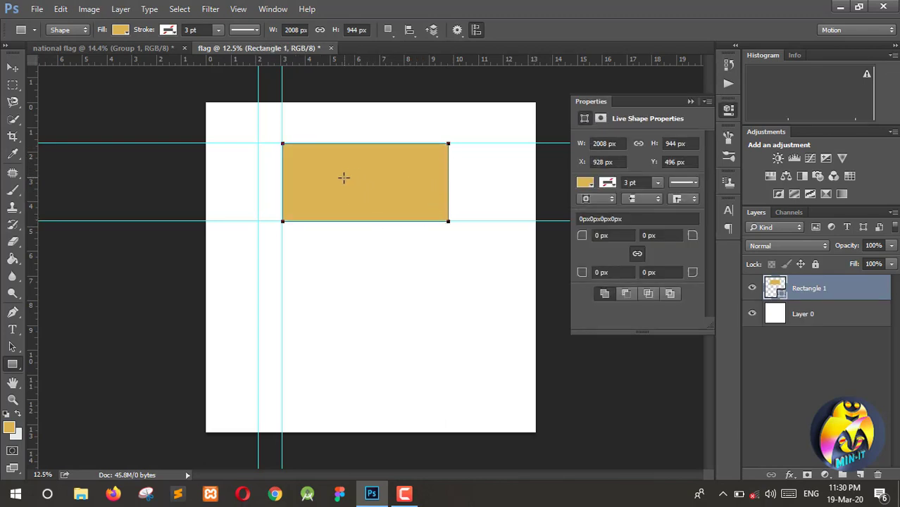
- Set the foreground color to the flag's green (#029316) sampled from the national flag document, and return to the flag document
{"action": "left_click", "coordinate": [143, 50]}
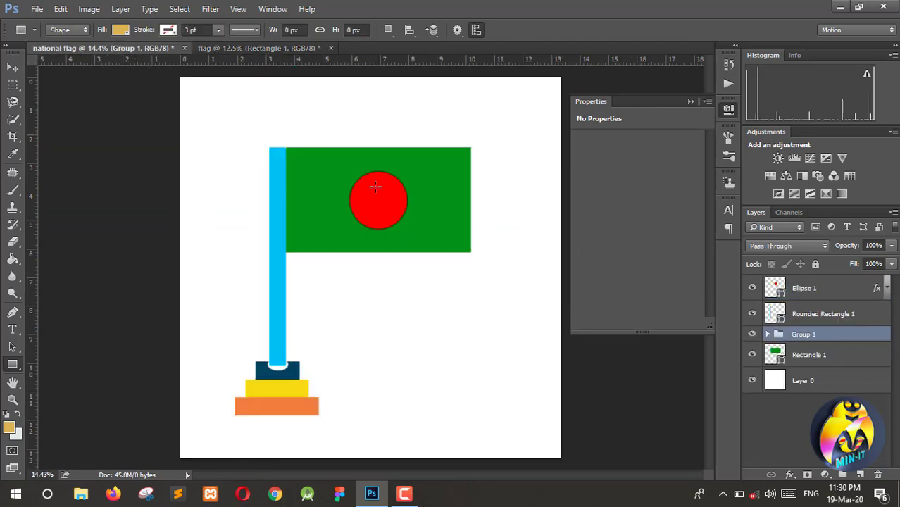
{"action": "left_click", "coordinate": [10, 429]}
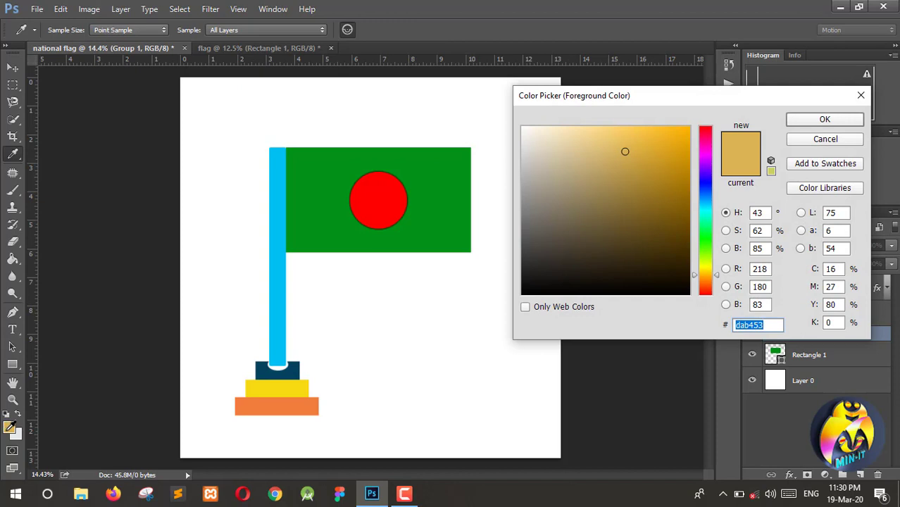
{"action": "left_click", "coordinate": [331, 190]}
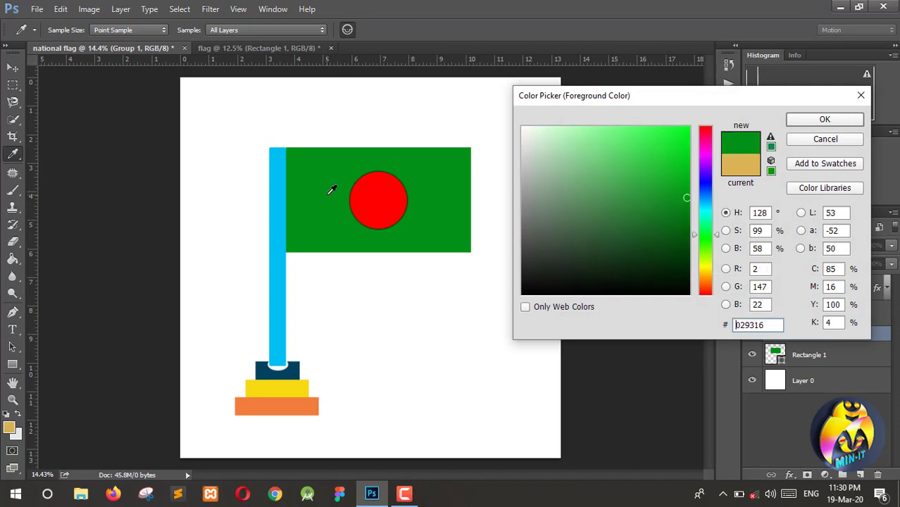
{"action": "left_click", "coordinate": [840, 122]}
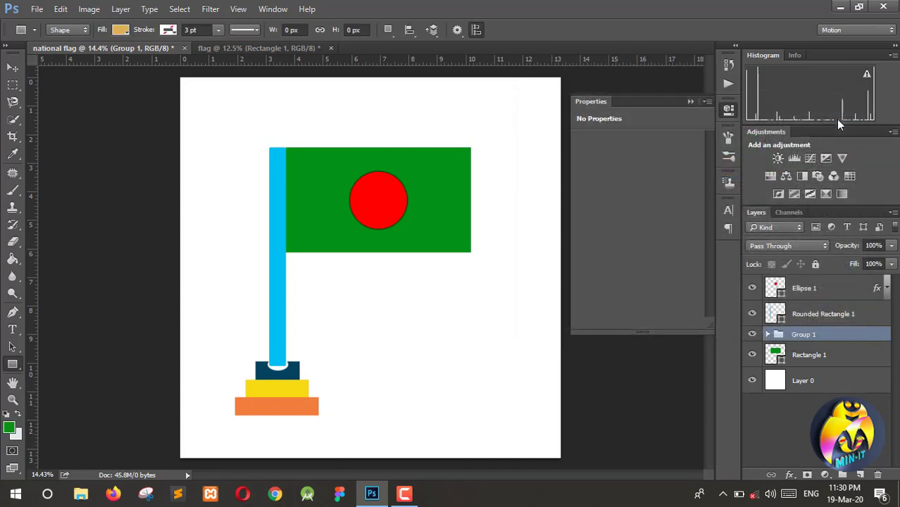
{"action": "left_click", "coordinate": [251, 50]}
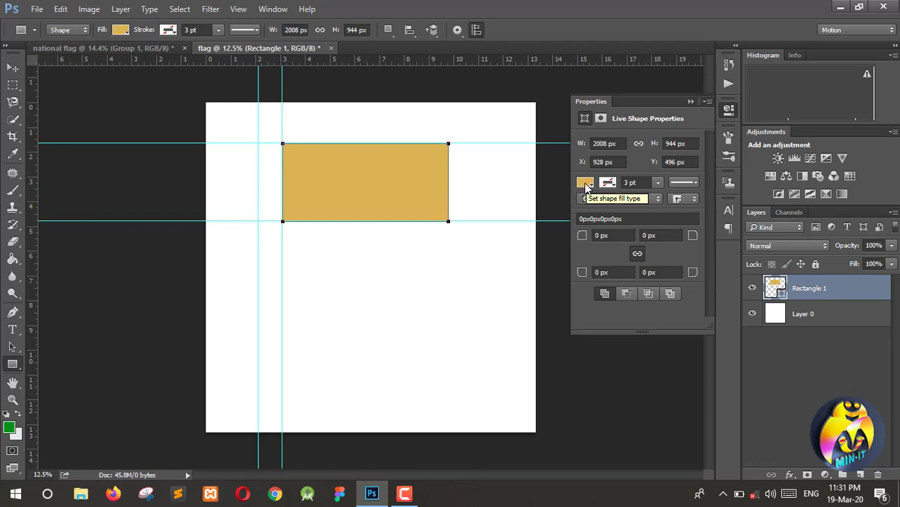
- Fill the rectangle shape with the green foreground color, #029316, and close its shape properties
{"action": "left_click", "coordinate": [585, 185]}
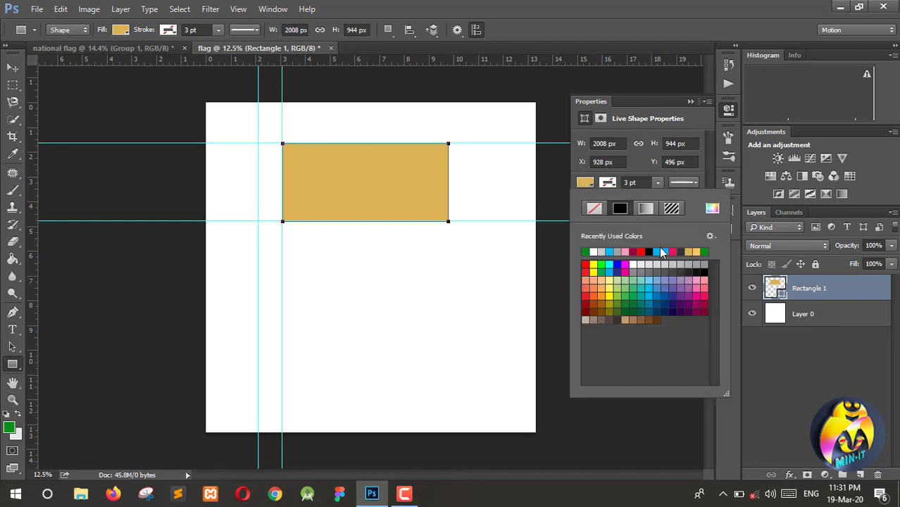
{"action": "left_click", "coordinate": [586, 183]}
{"action": "left_click", "coordinate": [585, 183]}
{"action": "left_click", "coordinate": [713, 209]}
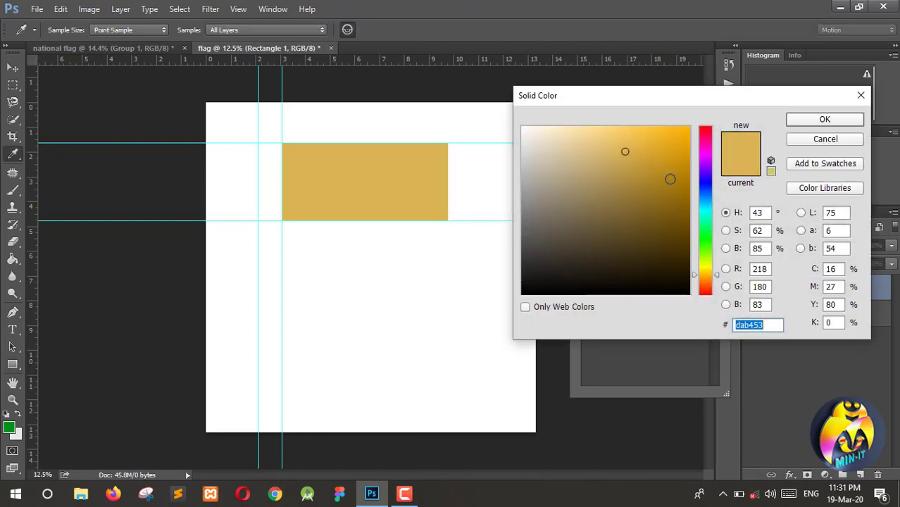
{"action": "left_click", "coordinate": [10, 425]}
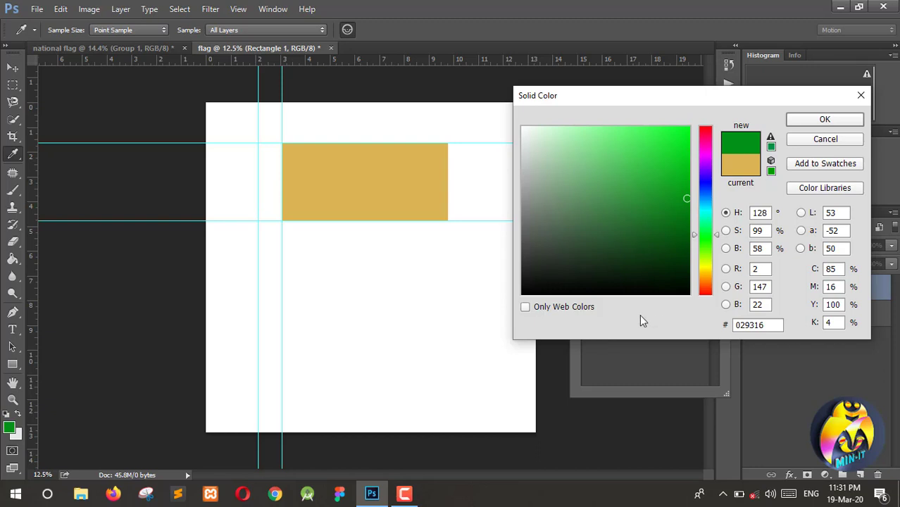
{"action": "left_click_drag", "start_coordinate": [774, 326], "coordinate": [728, 326]}
{"action": "left_click", "coordinate": [776, 325]}
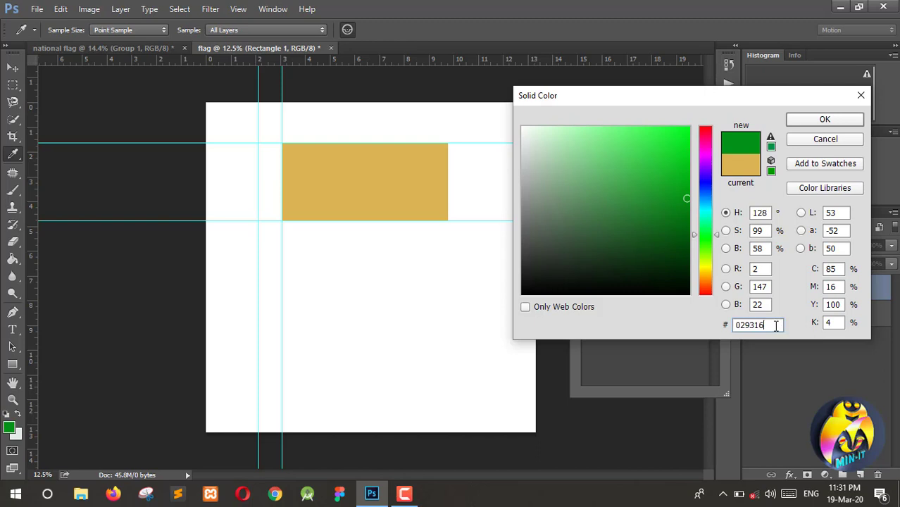
{"action": "left_click", "coordinate": [825, 120]}
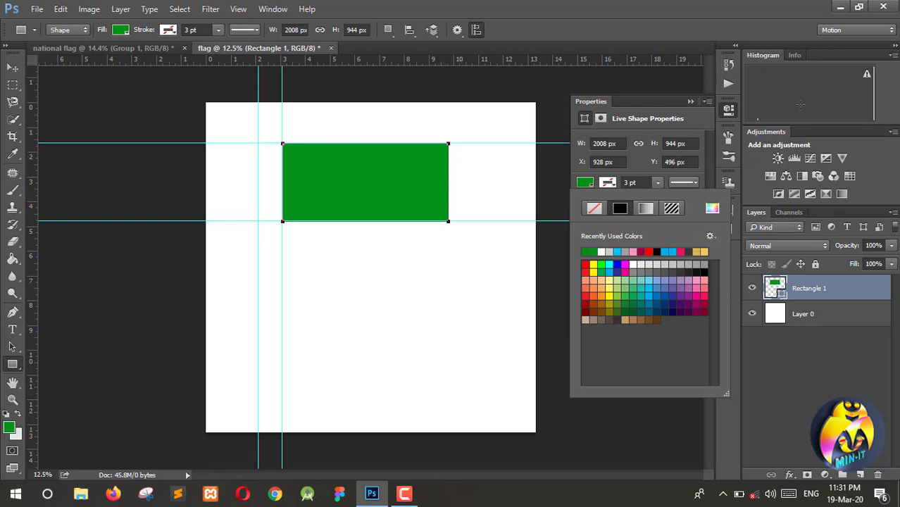
{"action": "left_click", "coordinate": [728, 109]}
{"action": "left_click", "coordinate": [728, 110]}
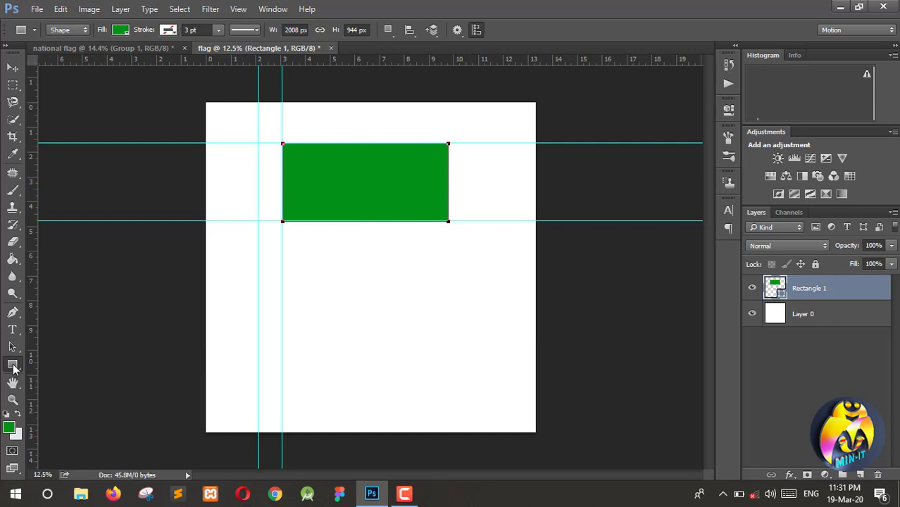
- Draw a rounded rectangle pole about 288 × 2560 px with 15 px corners between the vertical guides, starting at the upper horizontal guide
{"action": "left_click", "coordinate": [138, 48]}
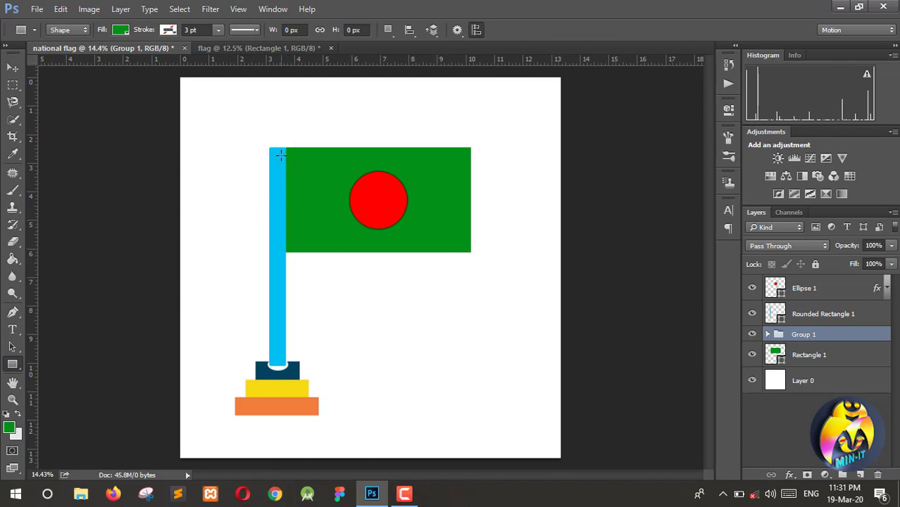
{"action": "left_click", "coordinate": [238, 47]}
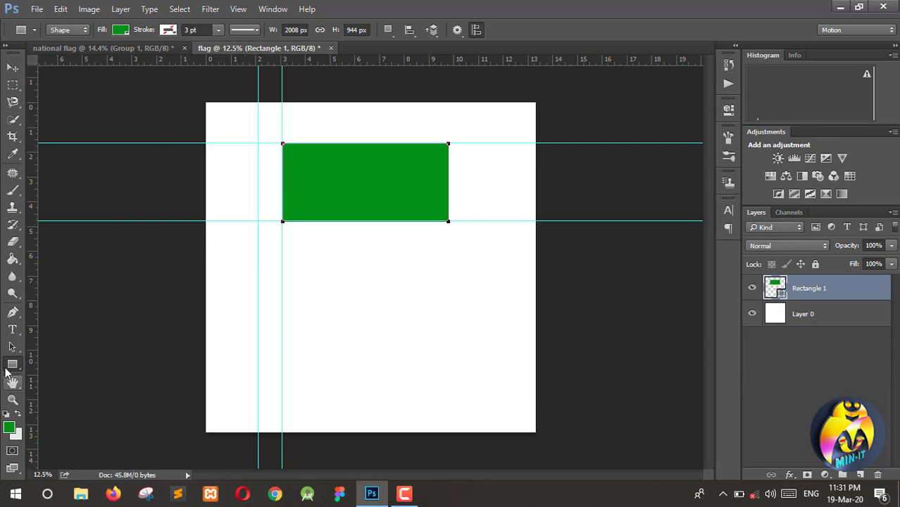
{"action": "right_click", "coordinate": [10, 366]}
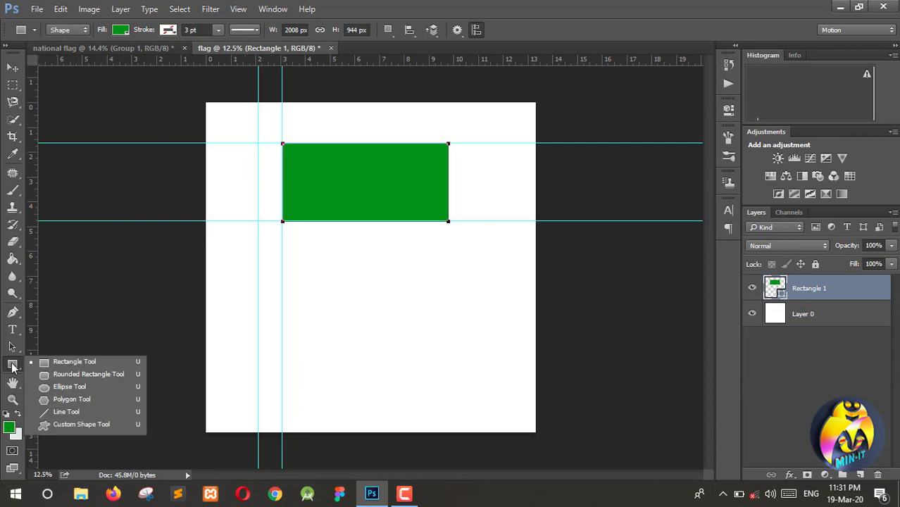
{"action": "left_click", "coordinate": [94, 373]}
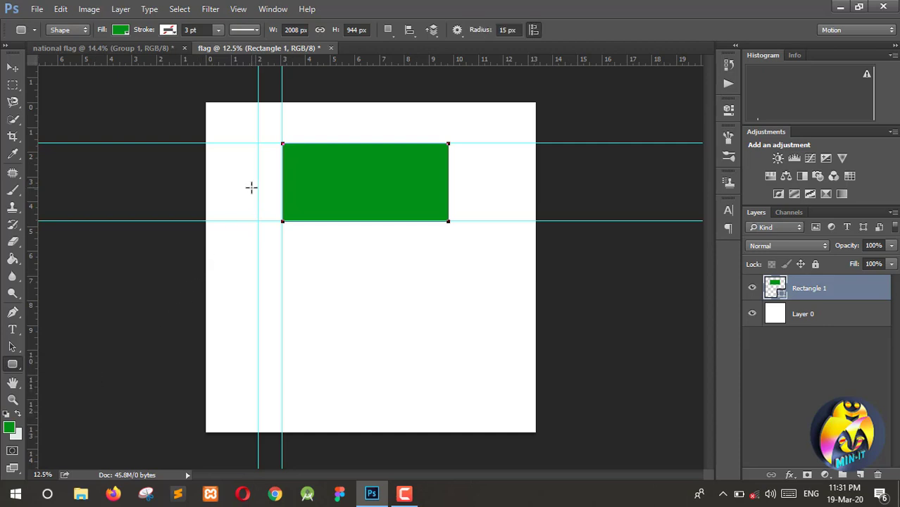
{"action": "left_click_drag", "start_coordinate": [259, 143], "coordinate": [281, 354]}
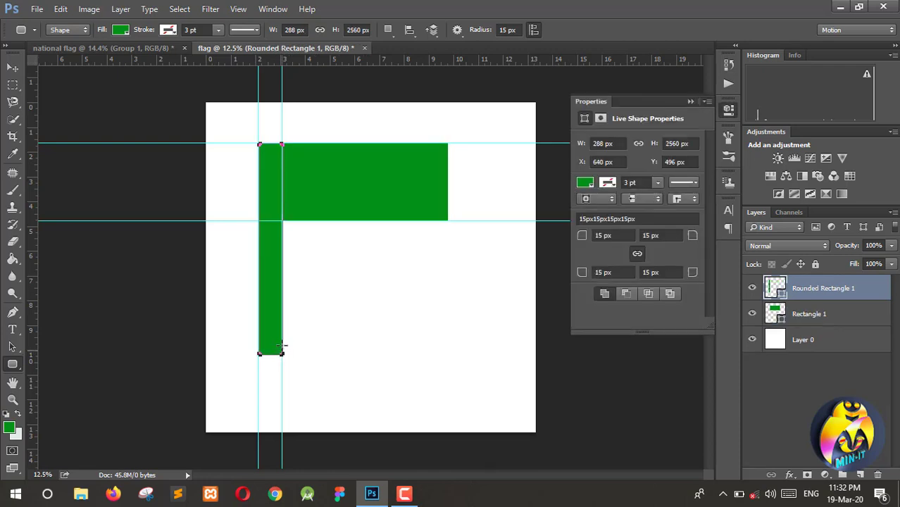
- Set the foreground color to the pole's blue (#00bff3) sampled from the national flag document, and return to the flag document
{"action": "left_click", "coordinate": [144, 49]}
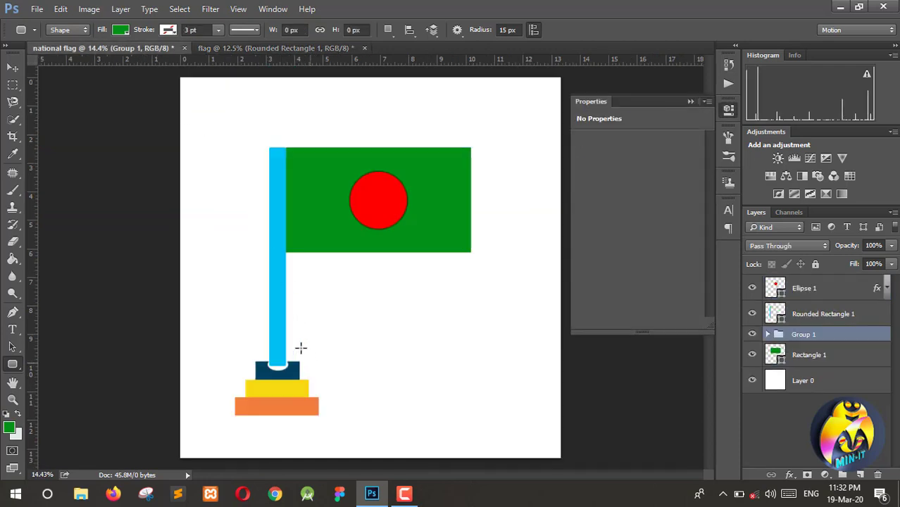
{"action": "left_click", "coordinate": [12, 428]}
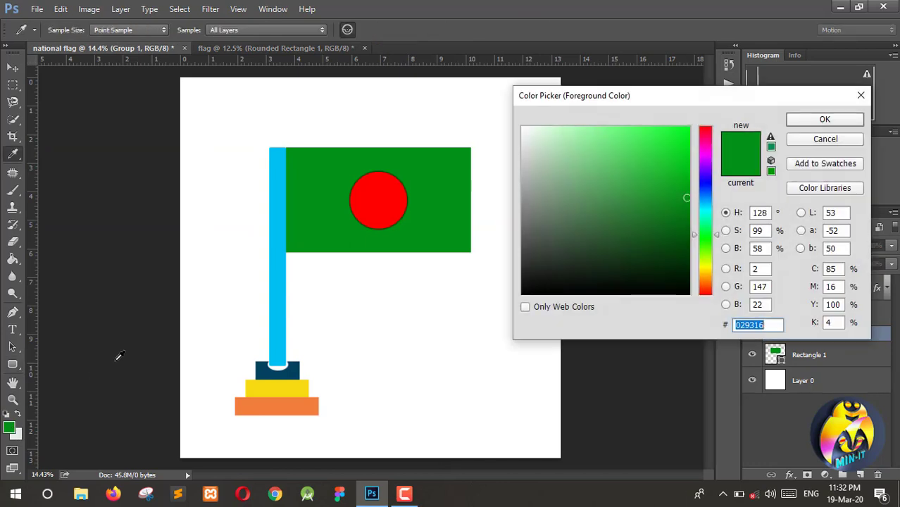
{"action": "left_click", "coordinate": [279, 290]}
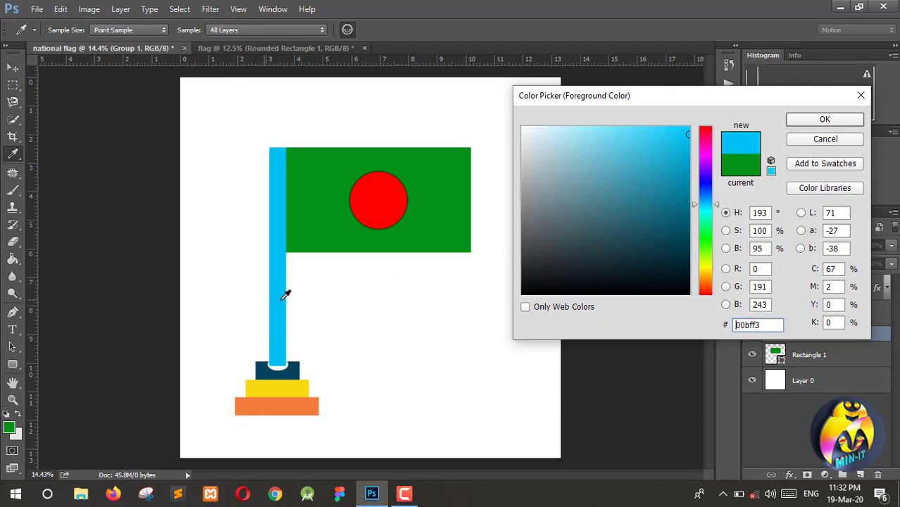
{"action": "left_click", "coordinate": [821, 120]}
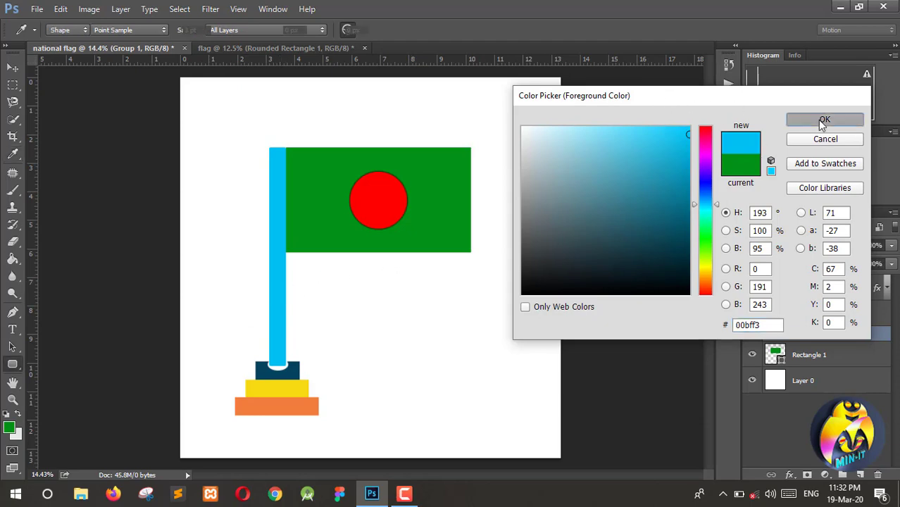
{"action": "left_click", "coordinate": [250, 47]}
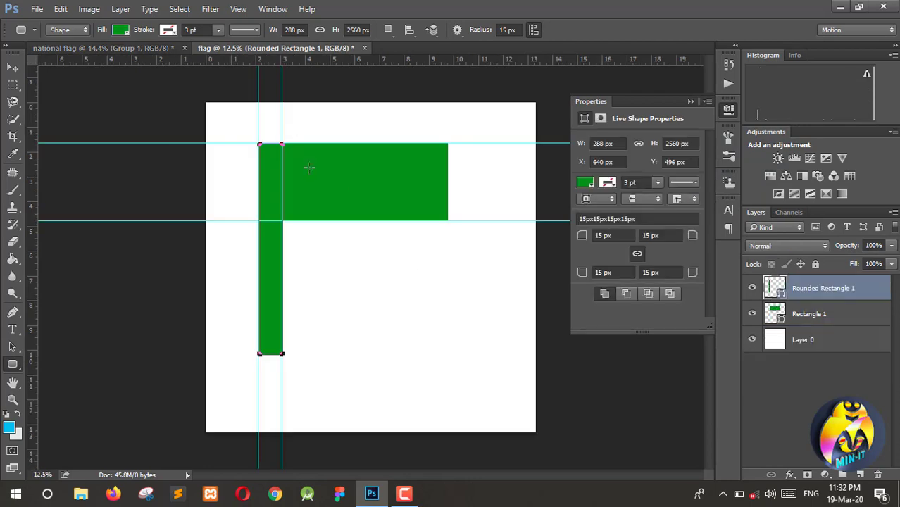
- Fill the rounded rectangle pole with the blue #00bff3 and close its shape properties
{"action": "left_click", "coordinate": [586, 184]}
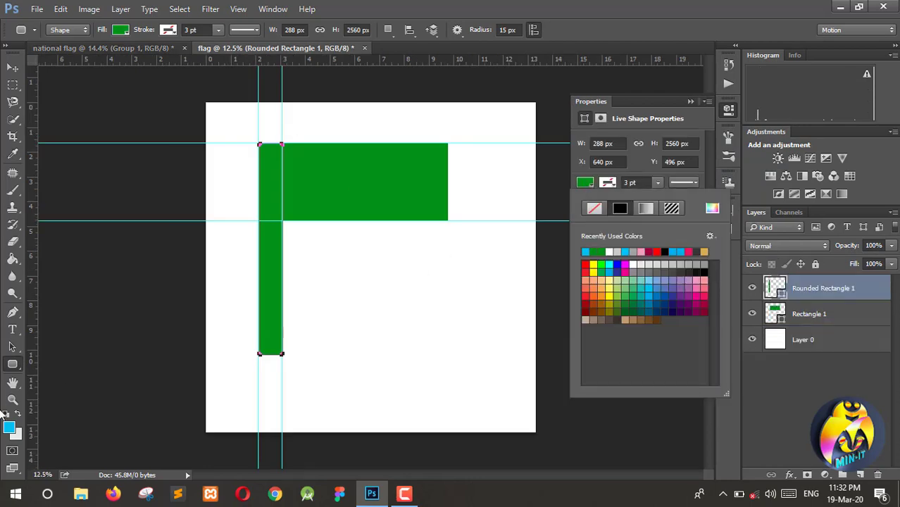
{"action": "left_click", "coordinate": [713, 210]}
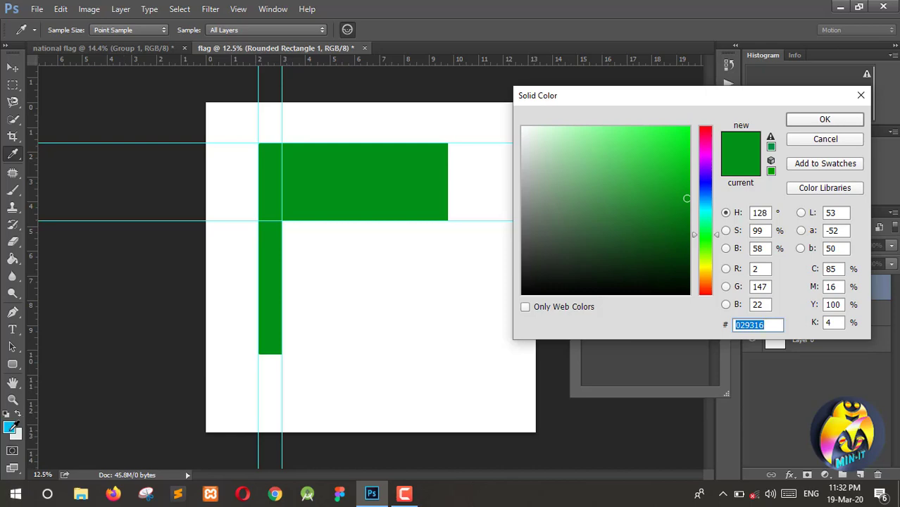
{"action": "type", "text": "00bff3"}
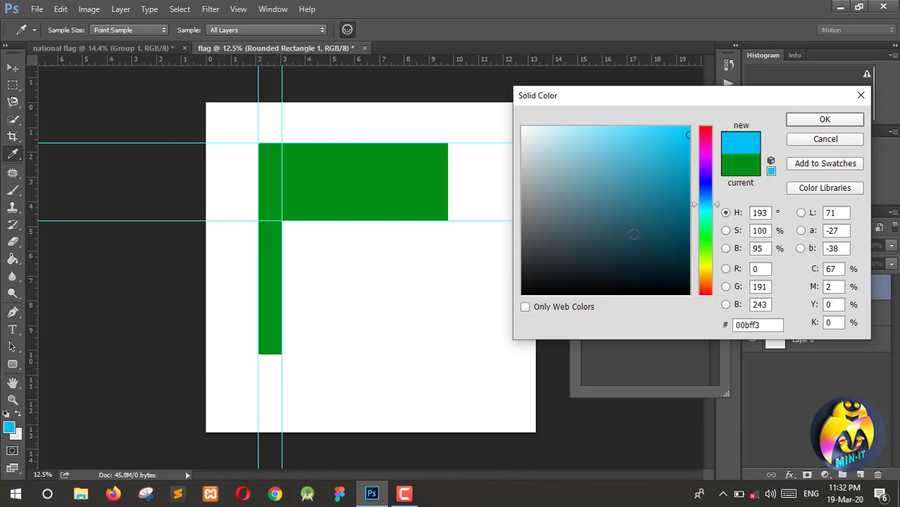
{"action": "left_click", "coordinate": [817, 120]}
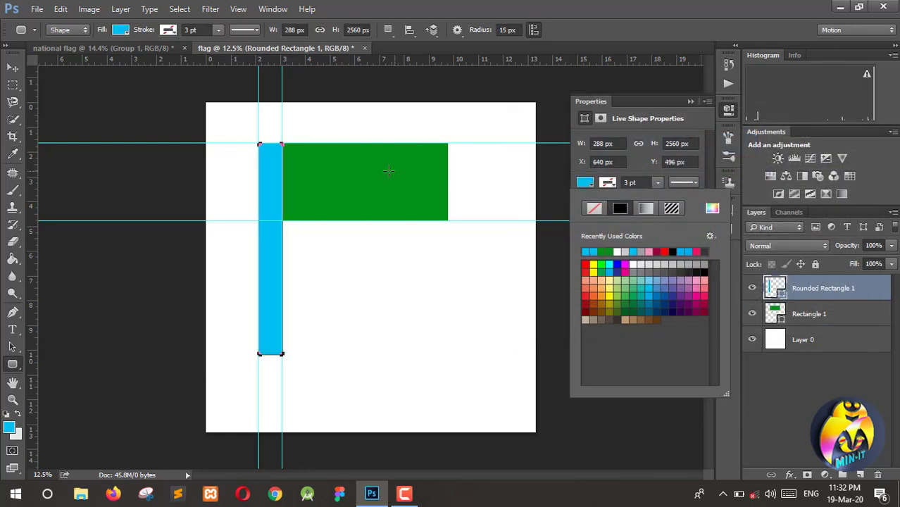
{"action": "left_click", "coordinate": [731, 109]}
{"action": "left_click", "coordinate": [731, 110]}
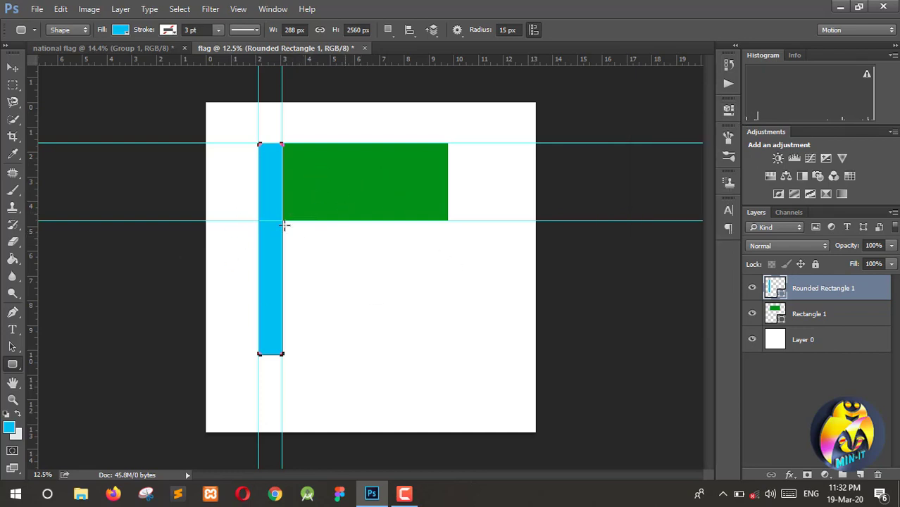
- Draw an ellipse shape about 624 × 552 px in the middle of the green rectangle
{"action": "left_click", "coordinate": [14, 366]}
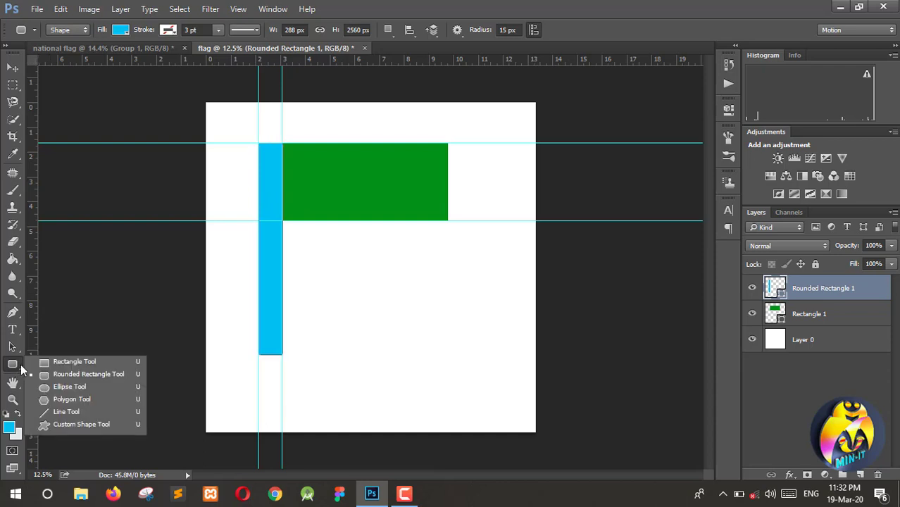
{"action": "left_click", "coordinate": [74, 387]}
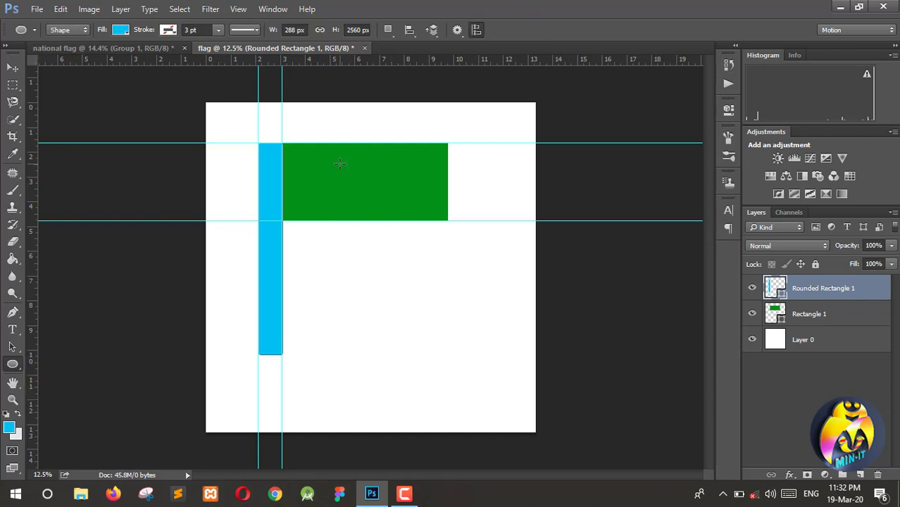
{"action": "left_click_drag", "start_coordinate": [340, 164], "coordinate": [390, 202]}
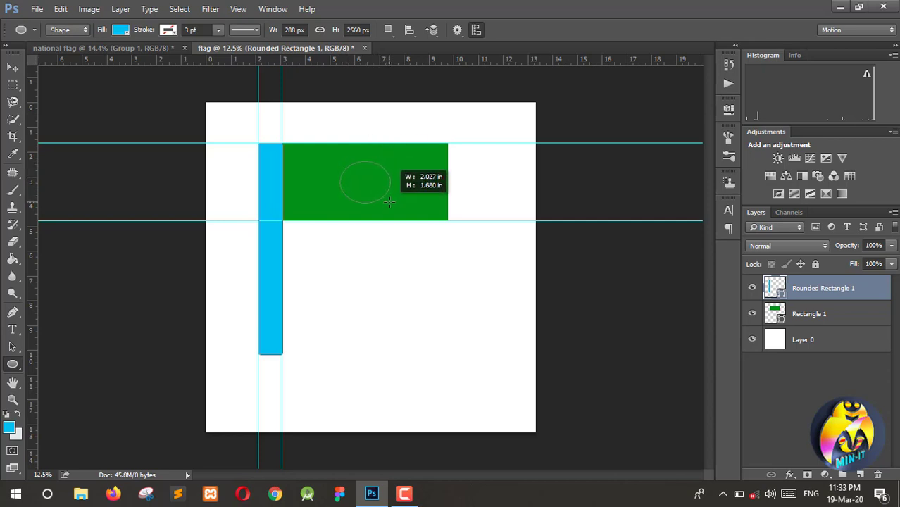
{"action": "left_click_drag", "start_coordinate": [390, 202], "coordinate": [391, 206]}
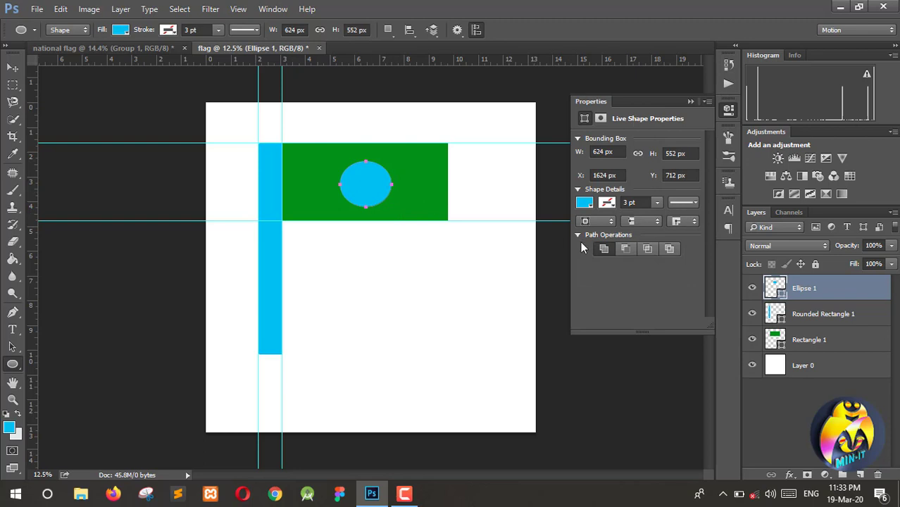
- Fill the ellipse with the pure red swatch and close its shape properties
{"action": "left_click", "coordinate": [584, 203]}
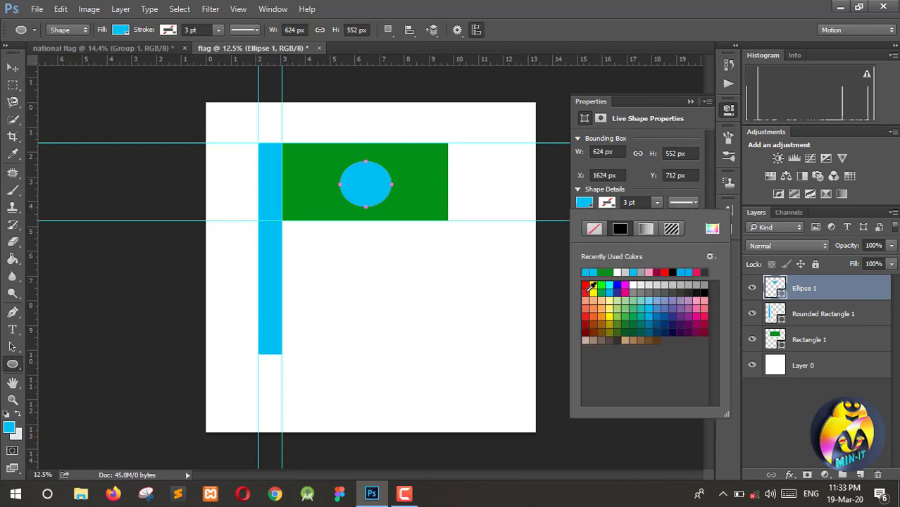
{"action": "left_click", "coordinate": [584, 204]}
{"action": "left_click", "coordinate": [584, 204]}
{"action": "left_click", "coordinate": [585, 284]}
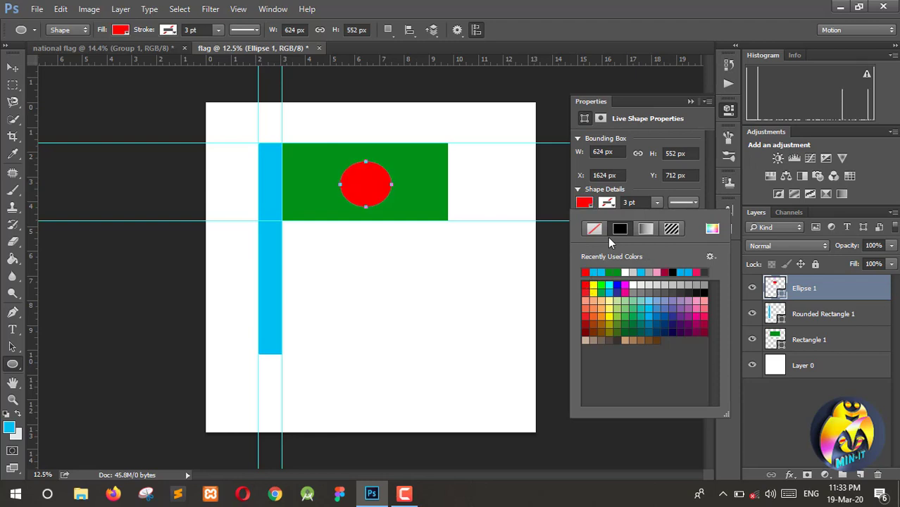
{"action": "left_click", "coordinate": [727, 110]}
{"action": "left_click", "coordinate": [728, 110]}
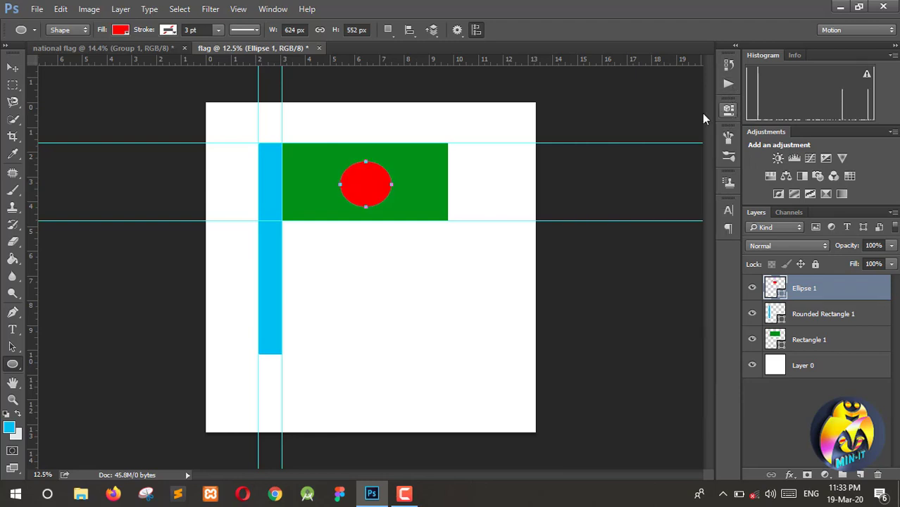
- Narrow the blue pole to about 86% of its width by moving its left edge inward, and apply the transformation
{"action": "left_click", "coordinate": [12, 68]}
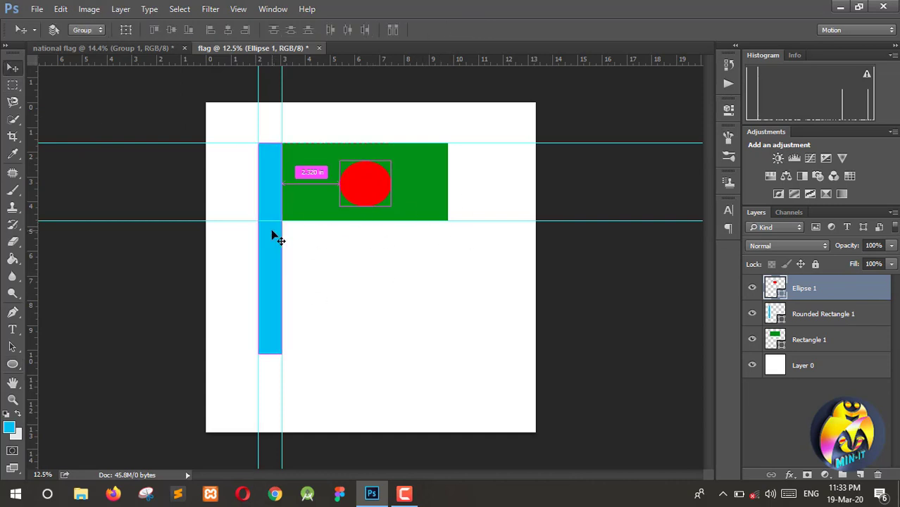
{"action": "scroll", "coordinate": [271, 235], "scroll_direction": "up", "scroll_amount": 1}
{"action": "scroll", "coordinate": [263, 235], "scroll_direction": "up", "scroll_amount": 1}
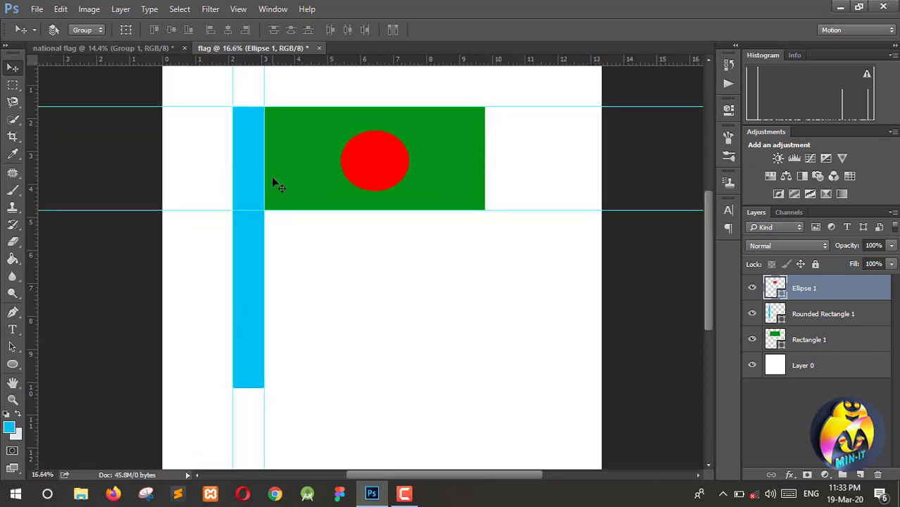
{"action": "scroll", "coordinate": [269, 226], "scroll_direction": "up", "scroll_amount": 2}
{"action": "scroll", "coordinate": [241, 227], "scroll_direction": "up", "scroll_amount": 2}
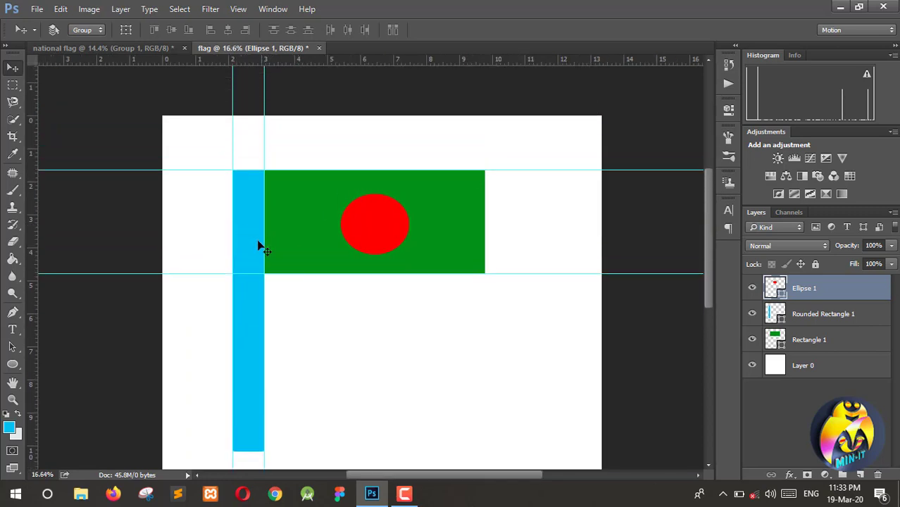
{"action": "scroll", "coordinate": [233, 224], "scroll_direction": "up", "scroll_amount": 3}
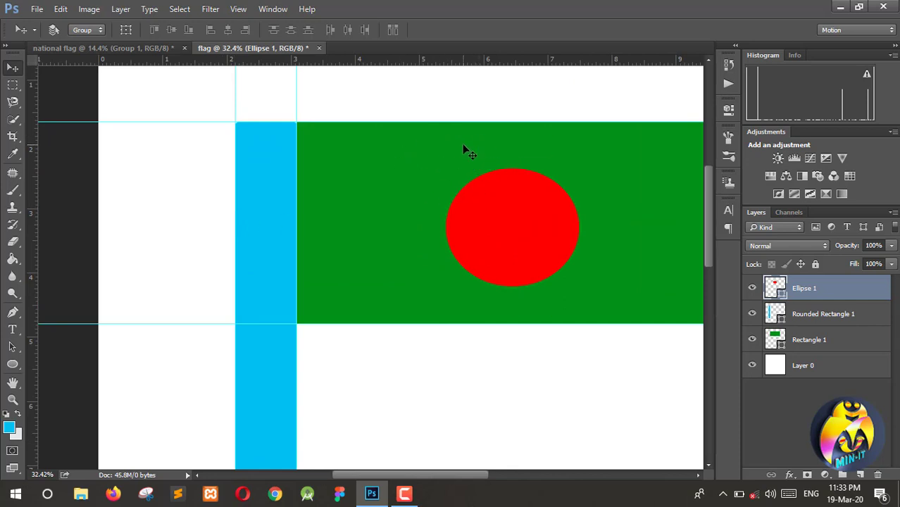
{"action": "left_click", "coordinate": [818, 321]}
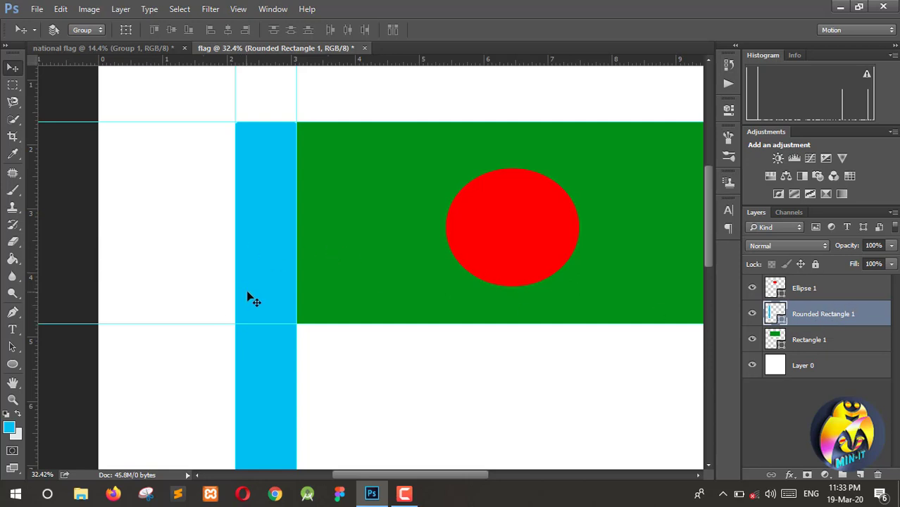
{"action": "key", "text": "ctrl+t"}
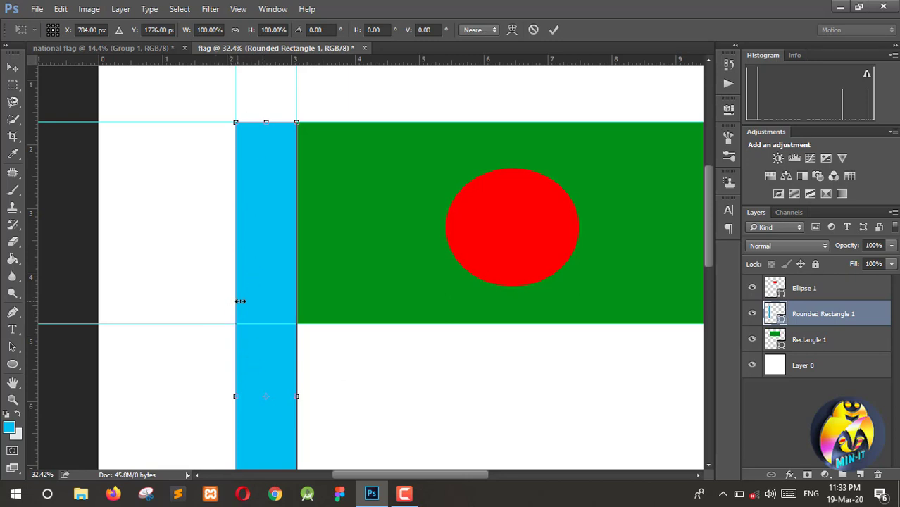
{"action": "left_click_drag", "start_coordinate": [237, 301], "coordinate": [244, 303]}
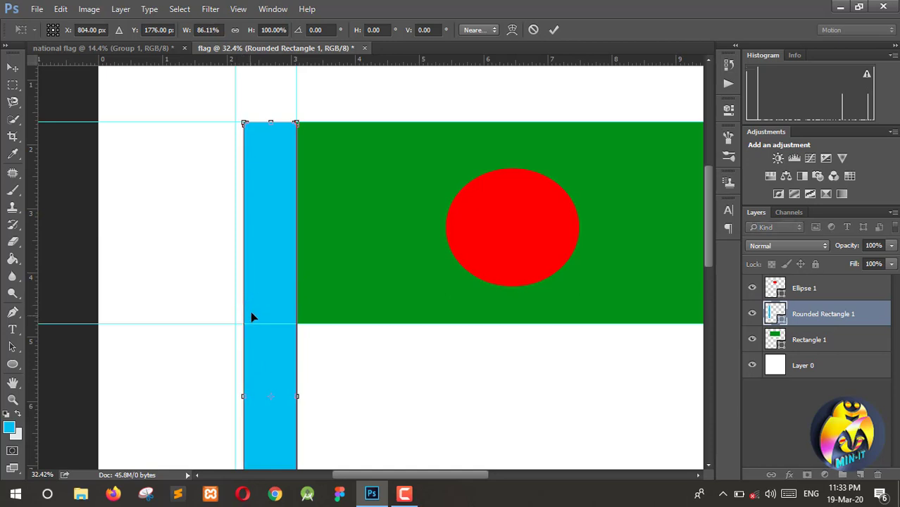
{"action": "scroll", "coordinate": [259, 294], "scroll_direction": "down", "scroll_amount": 3}
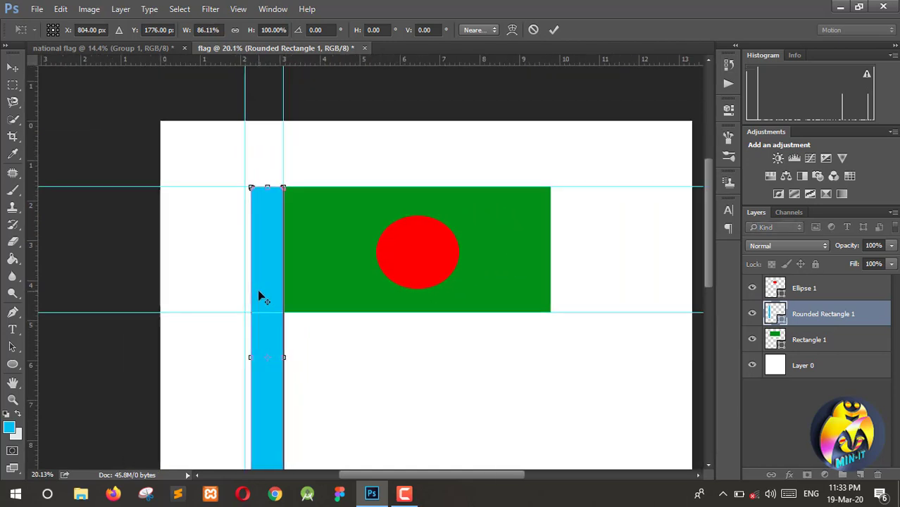
{"action": "left_click", "coordinate": [18, 67]}
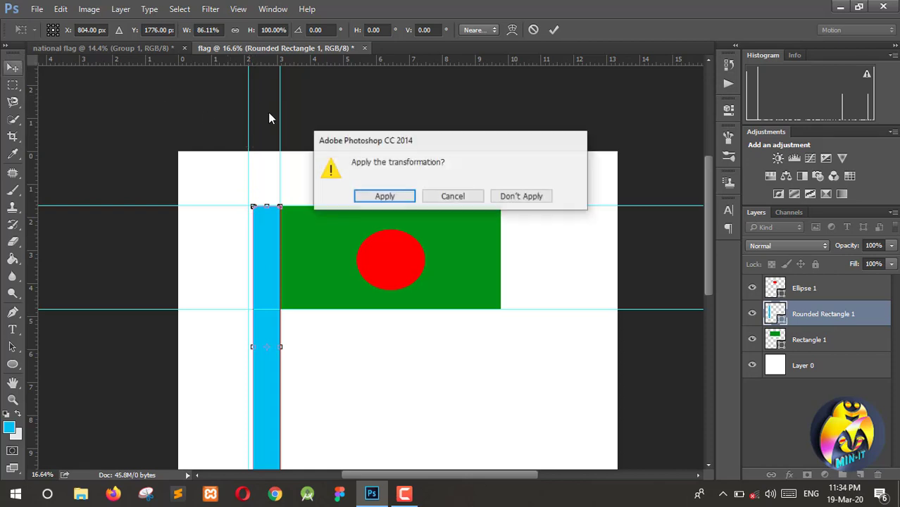
{"action": "left_click", "coordinate": [395, 196]}
- Remove both vertical guides and both horizontal guides from the flag document
{"action": "left_click_drag", "start_coordinate": [246, 98], "coordinate": [32, 93]}
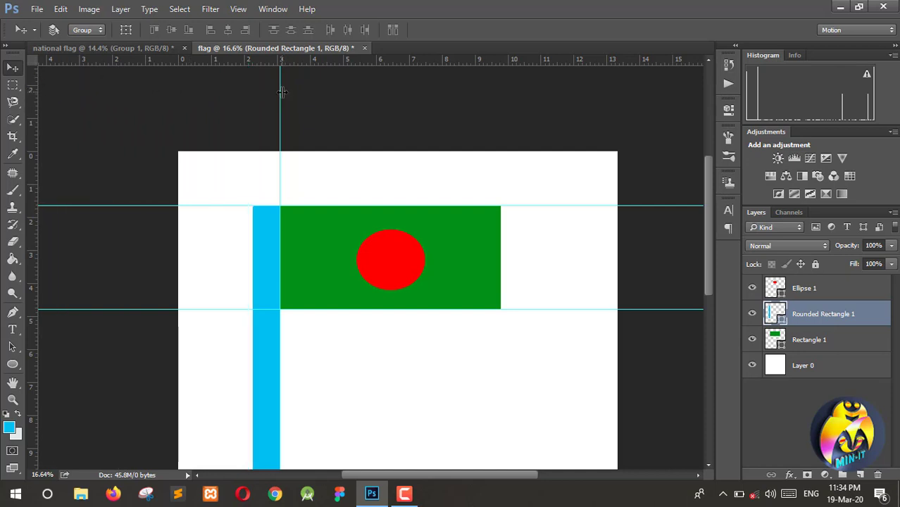
{"action": "left_click_drag", "start_coordinate": [281, 92], "coordinate": [32, 92]}
{"action": "left_click_drag", "start_coordinate": [86, 205], "coordinate": [131, 64]}
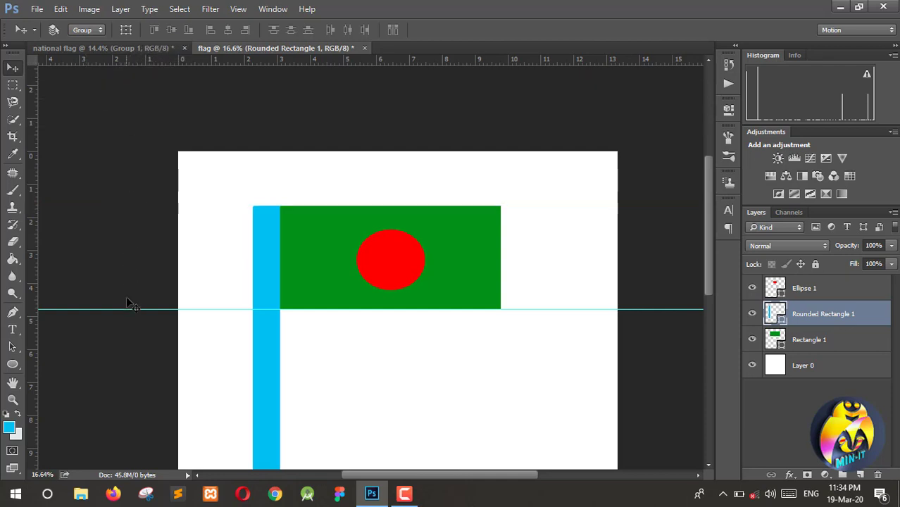
{"action": "left_click_drag", "start_coordinate": [128, 307], "coordinate": [198, 62]}
{"action": "scroll", "coordinate": [295, 318], "scroll_direction": "down", "scroll_amount": 3}
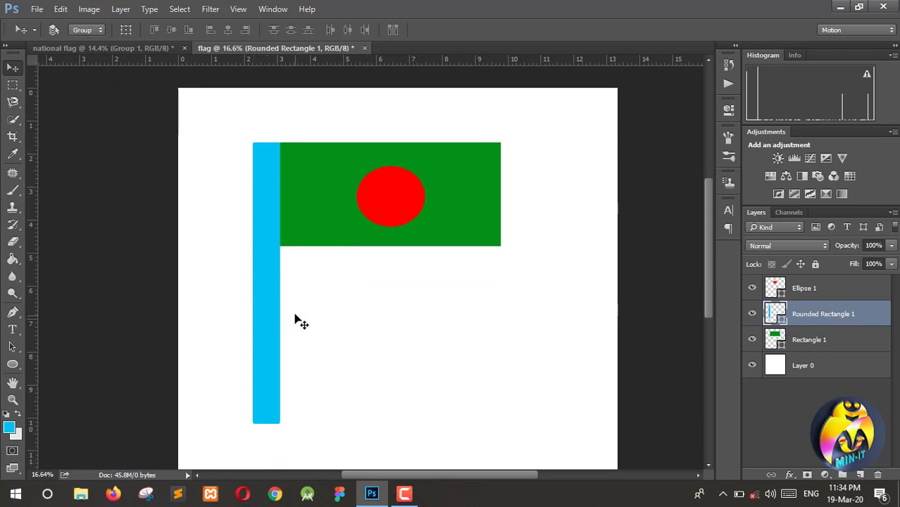
{"action": "scroll", "coordinate": [295, 317], "scroll_direction": "down", "scroll_amount": 2, "text": "alt"}
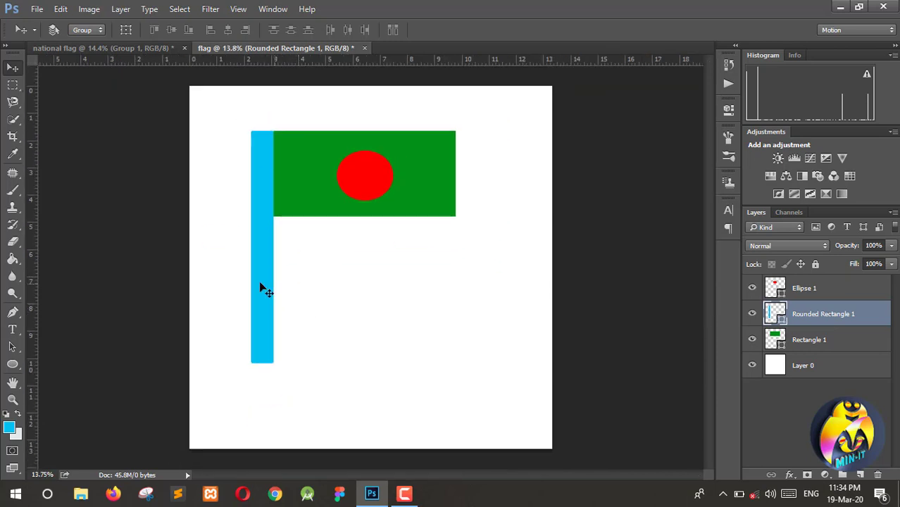
- Select the ellipse, pole and green rectangle layers together and move them about 0.7 in right and 0.2 in down on the canvas
{"action": "left_click", "coordinate": [813, 341]}
{"action": "left_click", "coordinate": [814, 292], "text": "shift"}
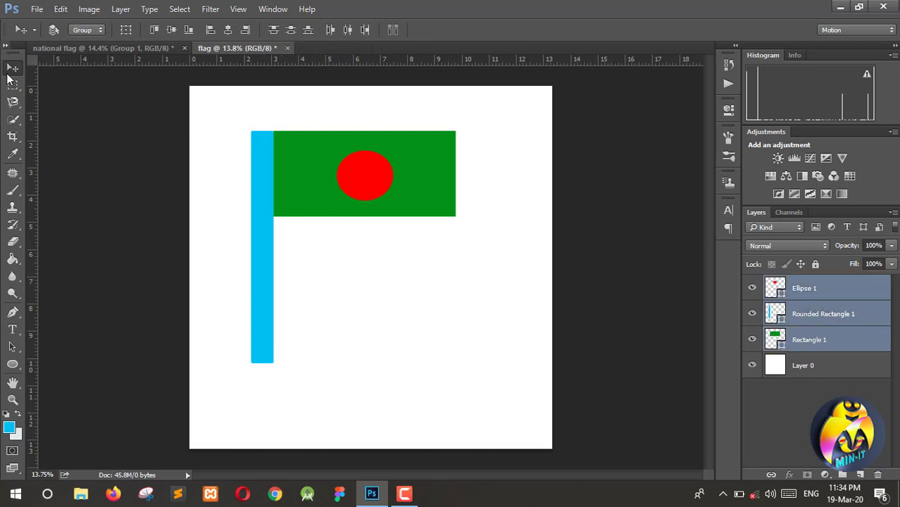
{"action": "left_click_drag", "start_coordinate": [308, 174], "coordinate": [329, 180]}
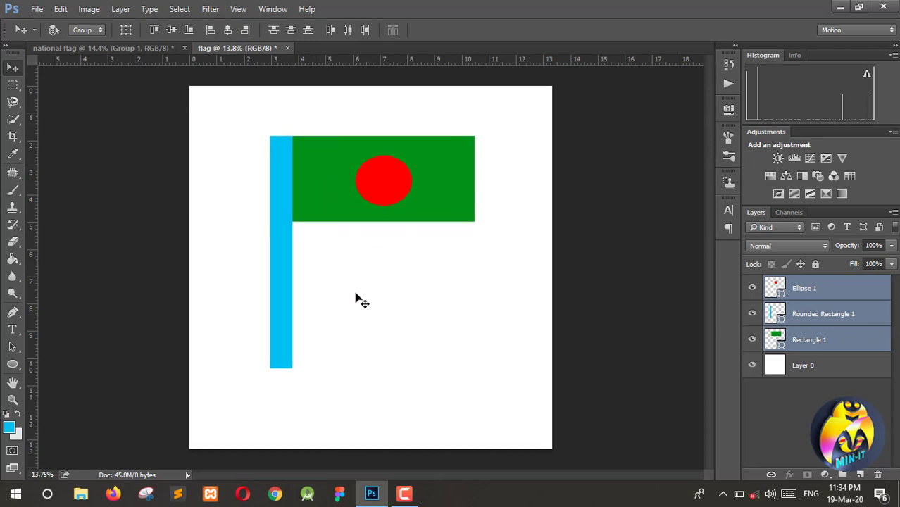
- Narrow the blue pole to about 85.5% of its width by moving its left edge inward, and apply the transformation
{"action": "scroll", "coordinate": [275, 288], "scroll_direction": "up", "scroll_amount": 3, "text": "alt"}
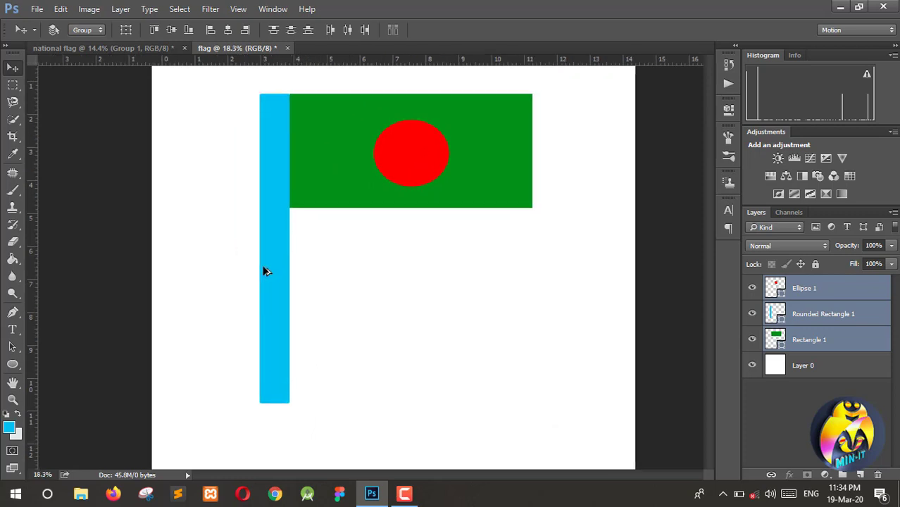
{"action": "left_click", "coordinate": [795, 316]}
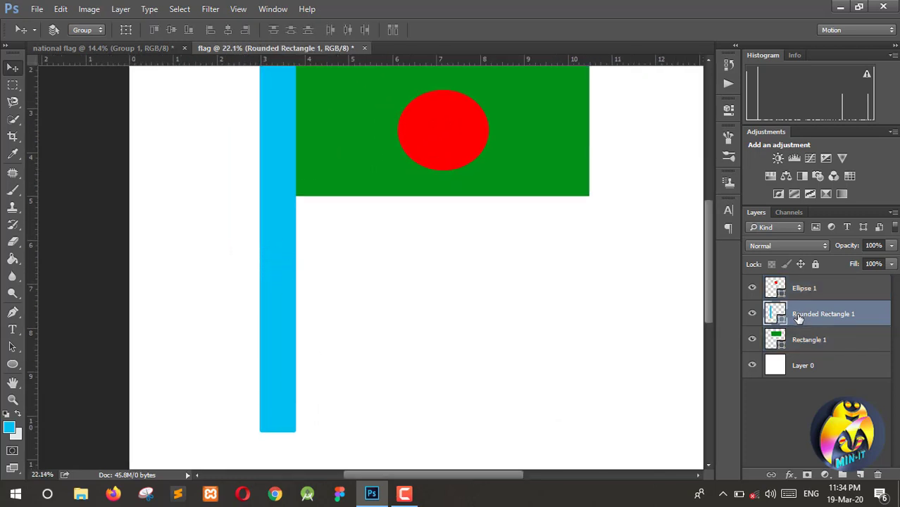
{"action": "key", "text": "ctrl"}
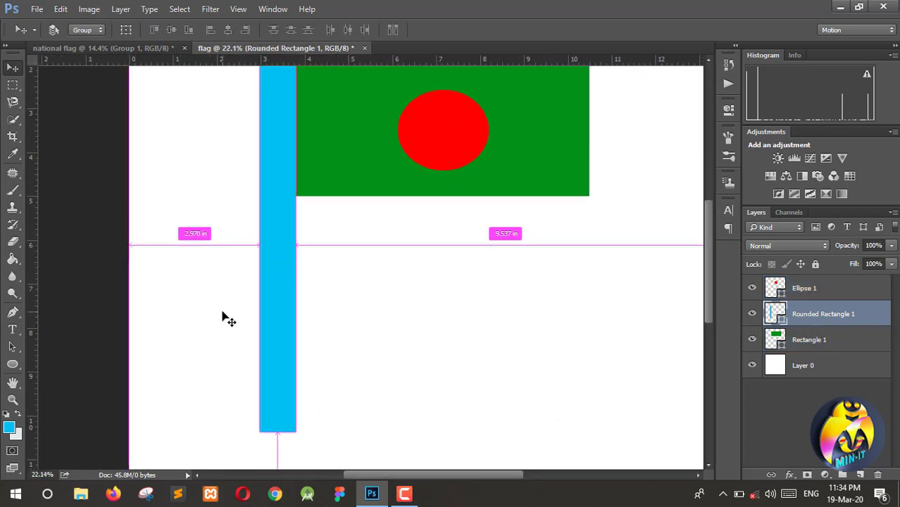
{"action": "key", "text": "ctrl+t"}
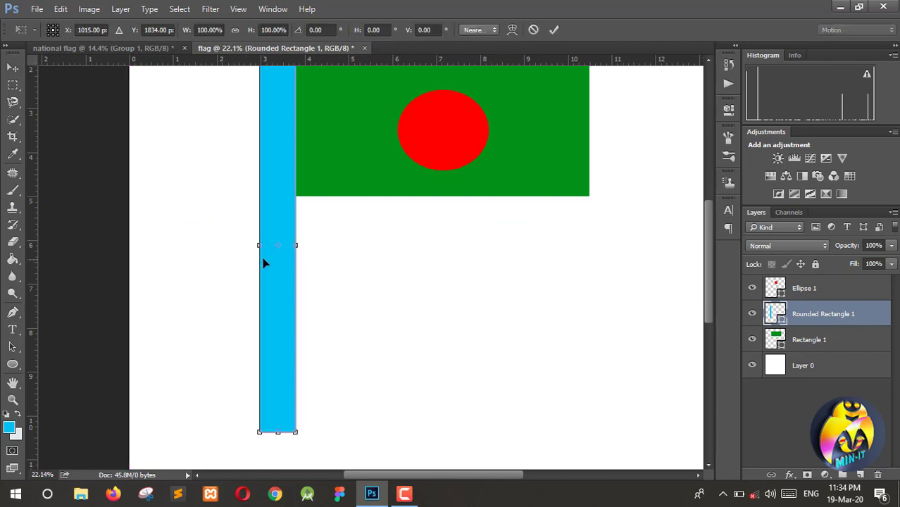
{"action": "left_click_drag", "start_coordinate": [257, 246], "coordinate": [262, 246]}
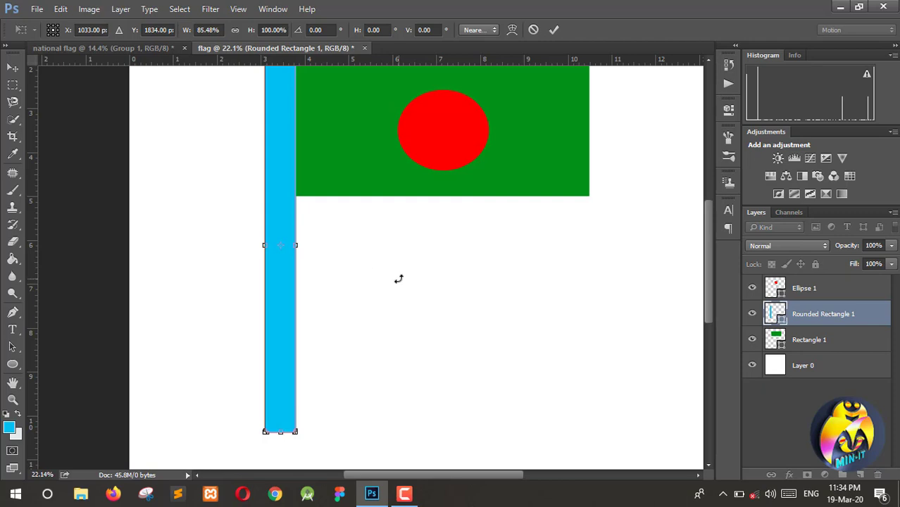
{"action": "scroll", "coordinate": [380, 300], "scroll_direction": "up", "scroll_amount": 2}
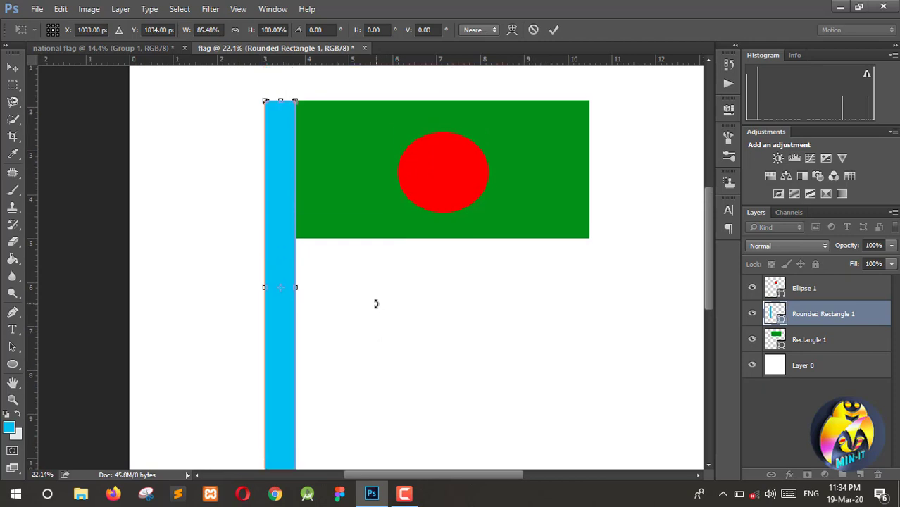
{"action": "left_click", "coordinate": [15, 73]}
{"action": "left_click", "coordinate": [374, 197]}
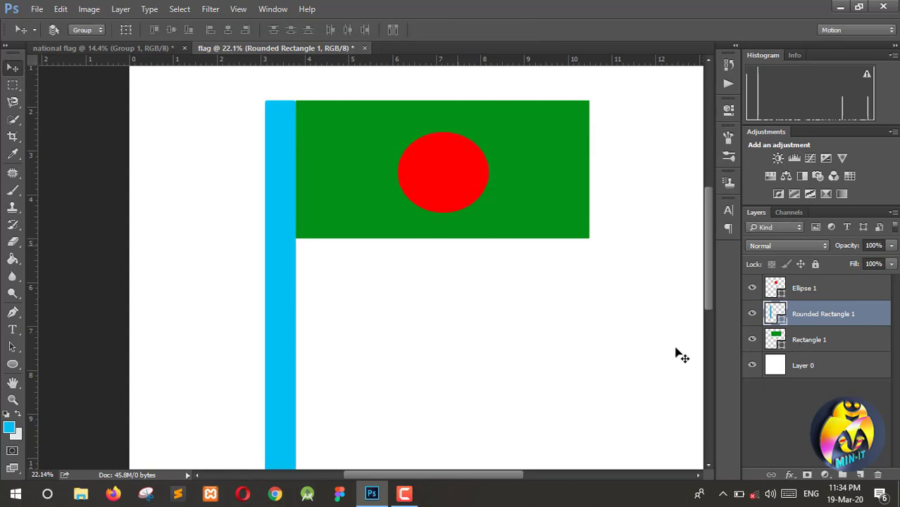
- Stretch the green rectangle downward to about 114.3% of its height, and apply the transformation
{"action": "left_click", "coordinate": [795, 341]}
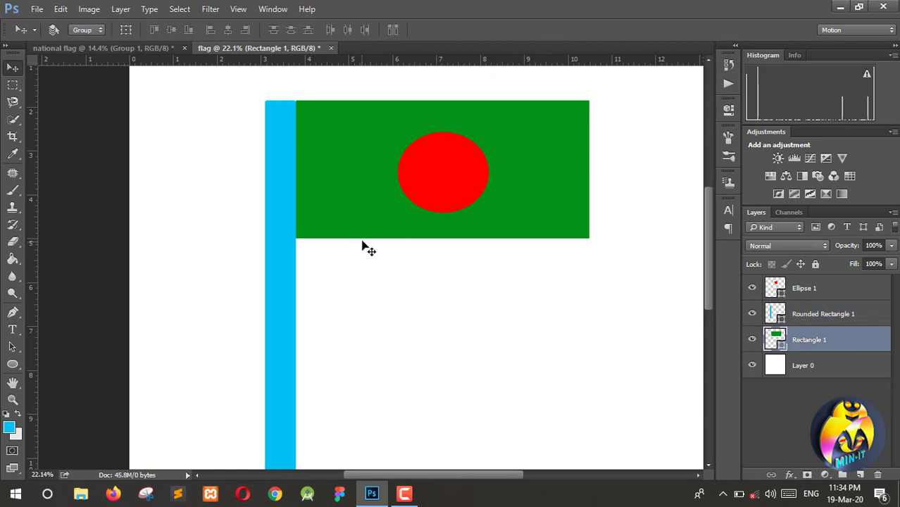
{"action": "key", "text": "ctrl+t"}
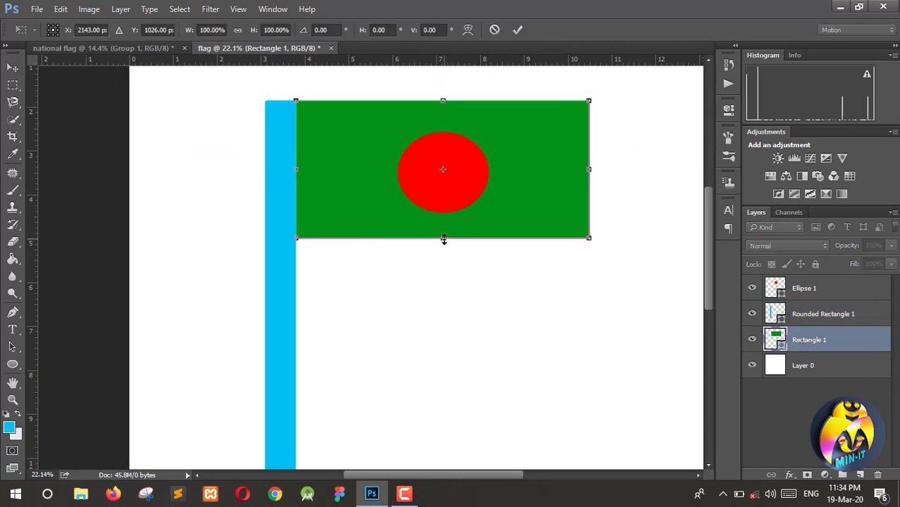
{"action": "left_click_drag", "start_coordinate": [443, 239], "coordinate": [443, 265]}
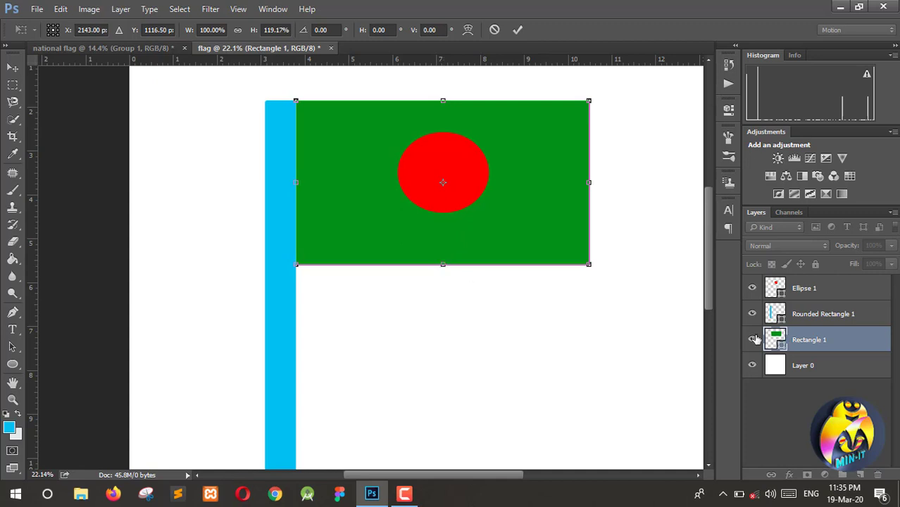
{"action": "scroll", "coordinate": [459, 283], "scroll_direction": "down", "scroll_amount": 2}
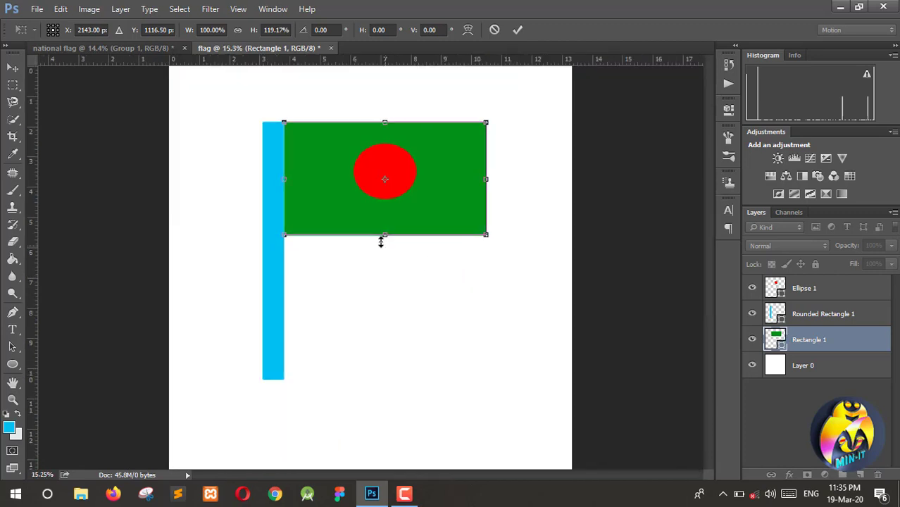
{"action": "left_click_drag", "start_coordinate": [386, 235], "coordinate": [385, 230]}
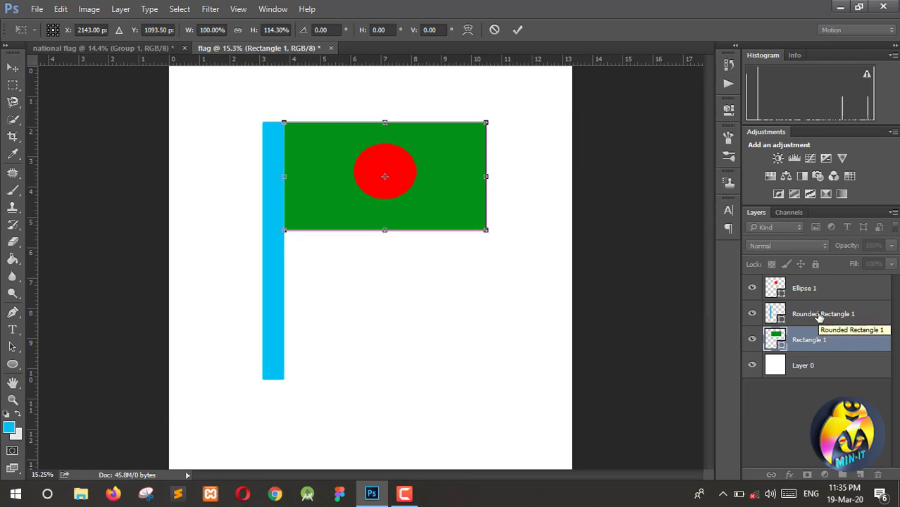
{"action": "left_click", "coordinate": [12, 71]}
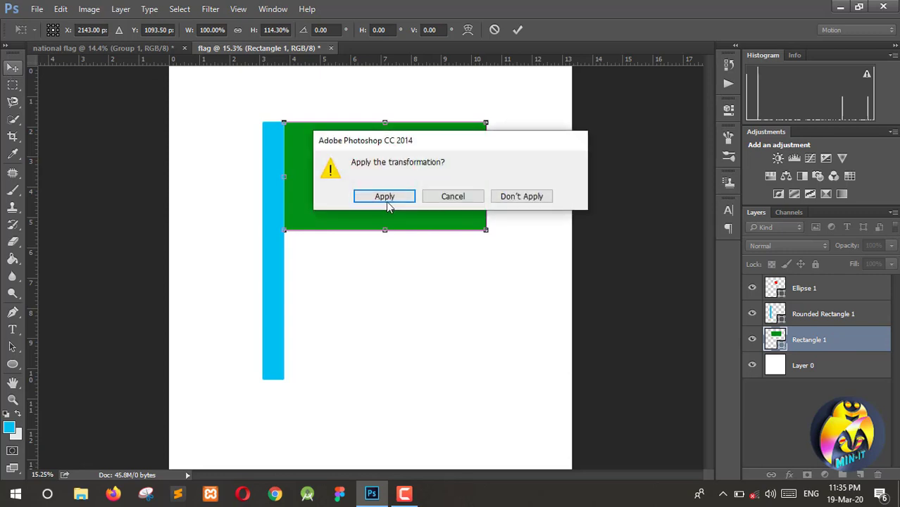
{"action": "left_click", "coordinate": [377, 197]}
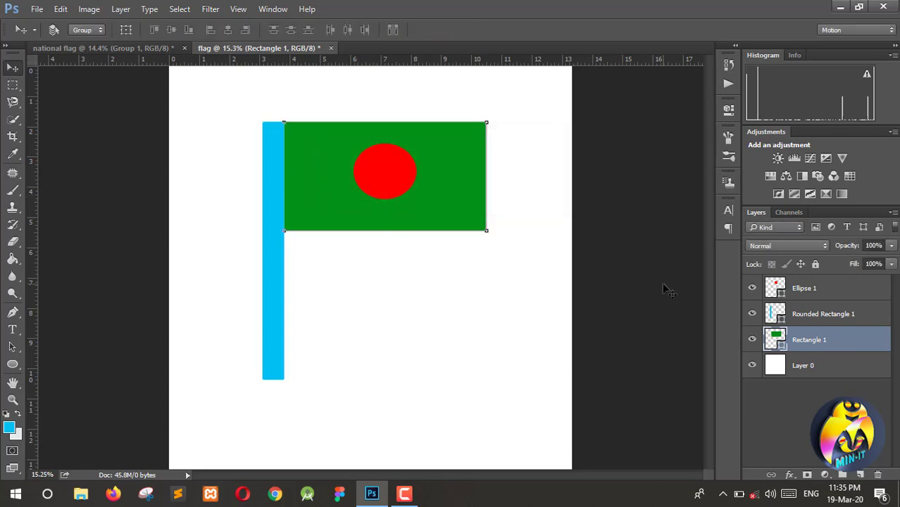
- Move the red ellipse slightly down to centre it vertically in the taller green rectangle
{"action": "left_click", "coordinate": [815, 318]}
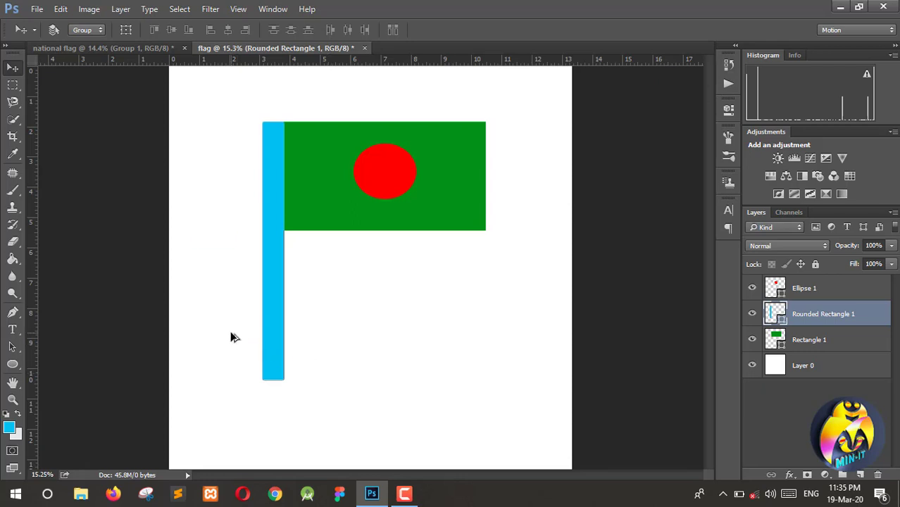
{"action": "scroll", "coordinate": [231, 338], "scroll_direction": "up", "scroll_amount": 4}
{"action": "scroll", "coordinate": [309, 236], "scroll_direction": "down", "scroll_amount": 5}
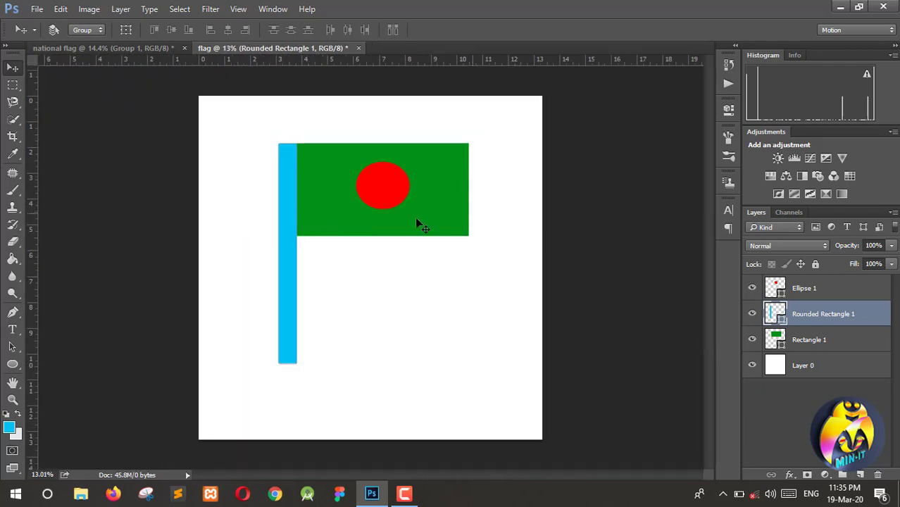
{"action": "left_click", "coordinate": [810, 294]}
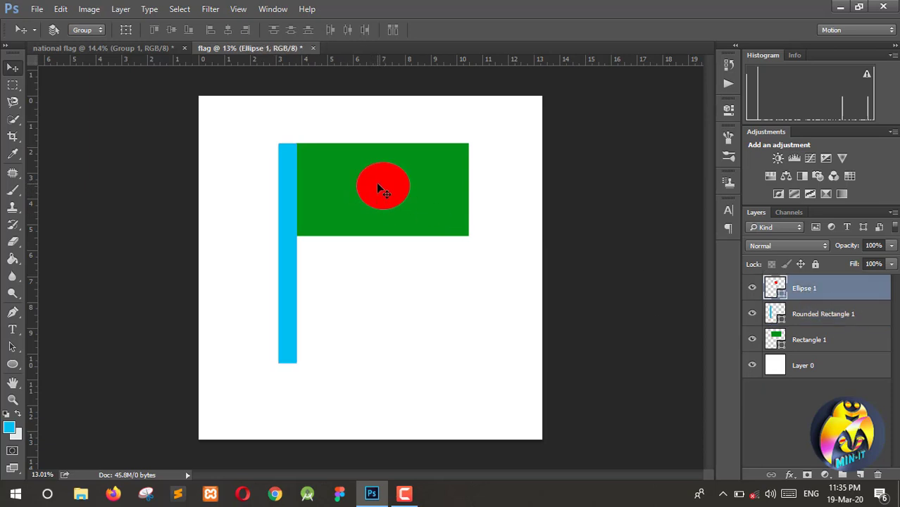
{"action": "left_click_drag", "start_coordinate": [379, 185], "coordinate": [380, 186]}
- Check the base in the national flag document, draw a red rectangle about 908 × 242 px under the flag document's pole, and hide the rulers
{"action": "left_click", "coordinate": [130, 50]}
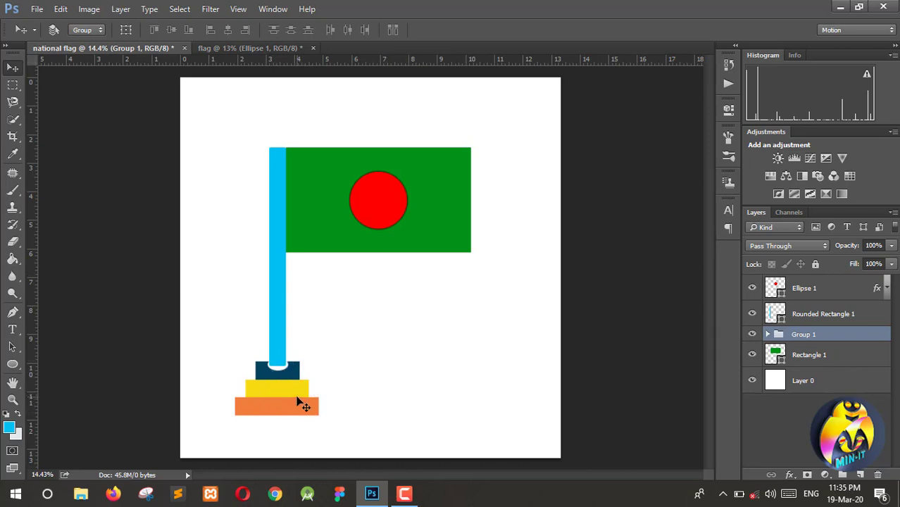
{"action": "left_click", "coordinate": [253, 49]}
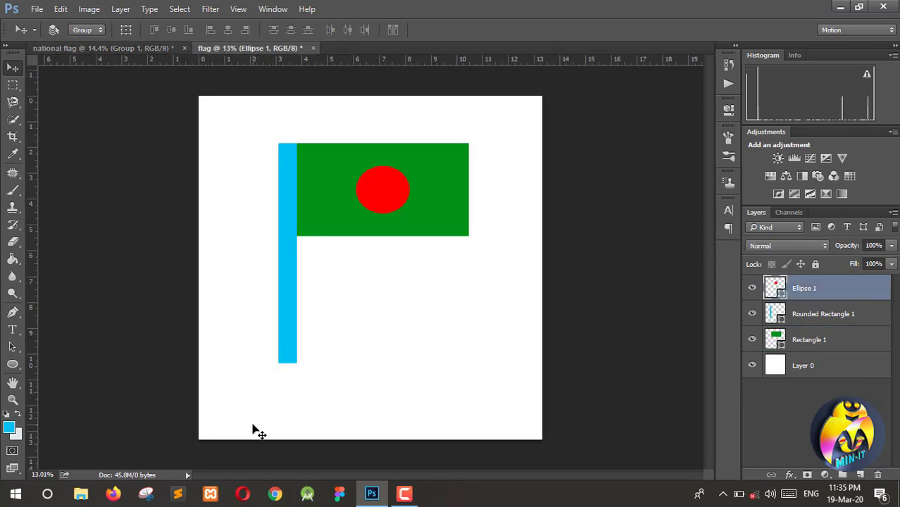
{"action": "left_click", "coordinate": [18, 369]}
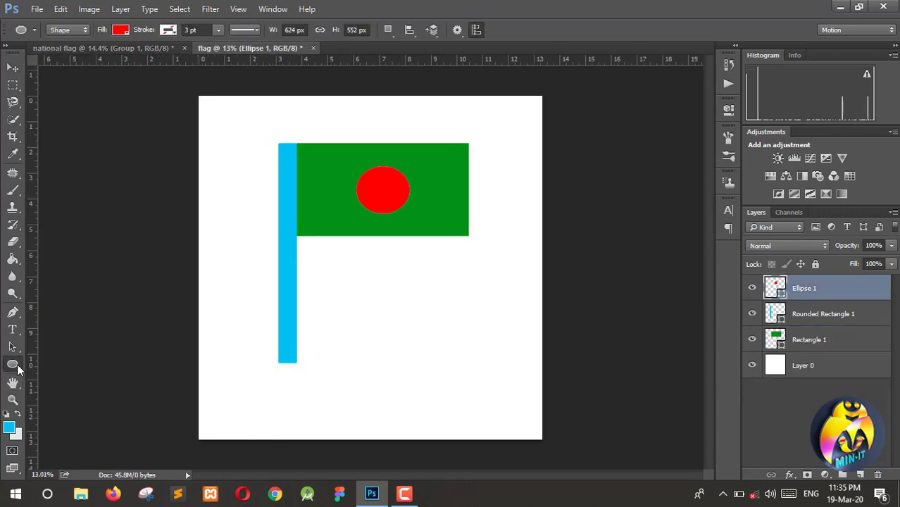
{"action": "right_click", "coordinate": [18, 370]}
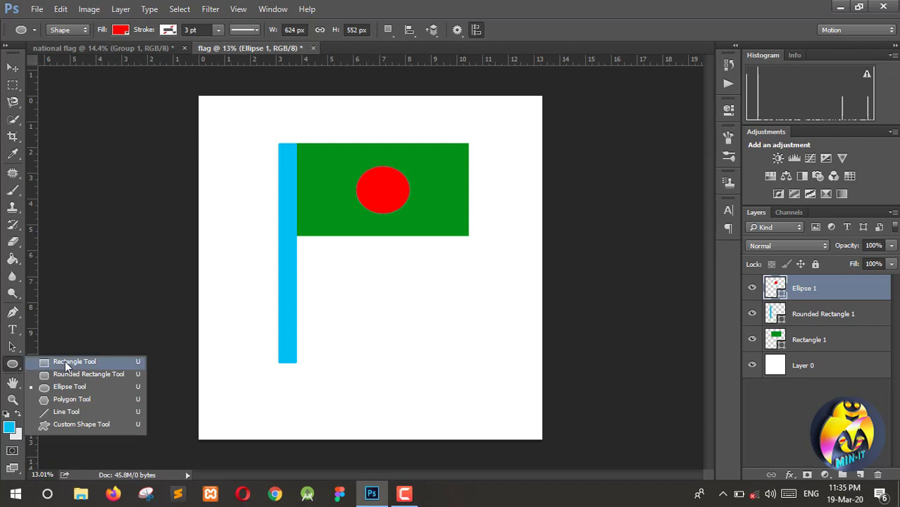
{"action": "left_click", "coordinate": [43, 361]}
{"action": "scroll", "coordinate": [241, 392], "scroll_direction": "up", "scroll_amount": 2}
{"action": "scroll", "coordinate": [241, 393], "scroll_direction": "up", "scroll_amount": 1}
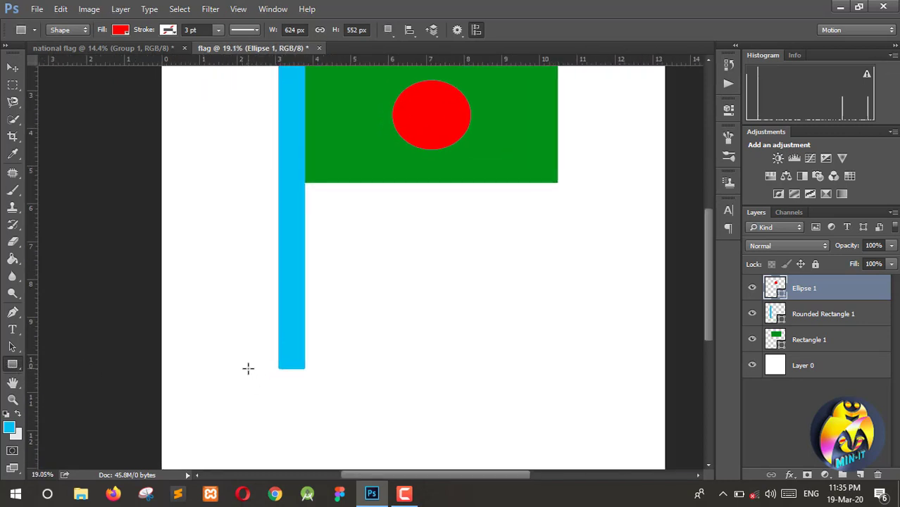
{"action": "left_click_drag", "start_coordinate": [235, 367], "coordinate": [348, 399]}
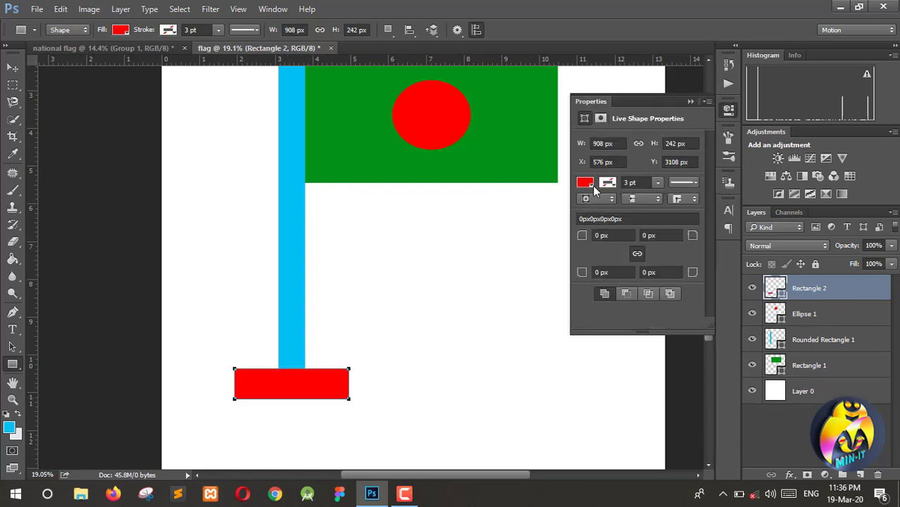
{"action": "left_click", "coordinate": [729, 110]}
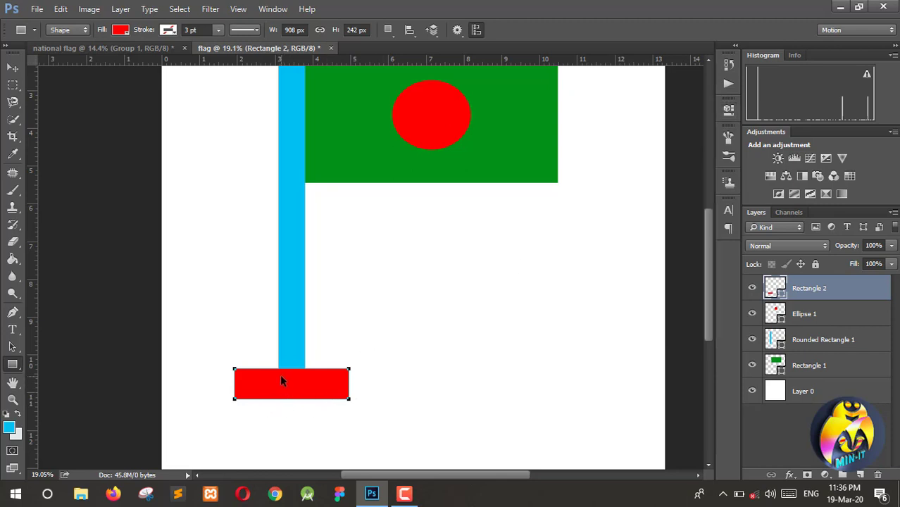
{"action": "key", "text": "ctrl+r"}
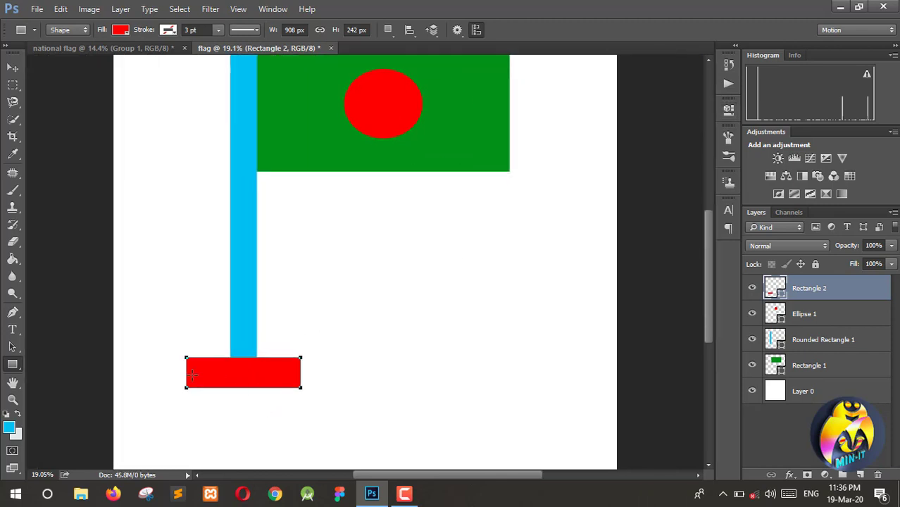
- Narrow the red base rectangle to about 81.5% of its width from both sides, apply it, and centre the rectangle under the pole
{"action": "left_click", "coordinate": [12, 69]}
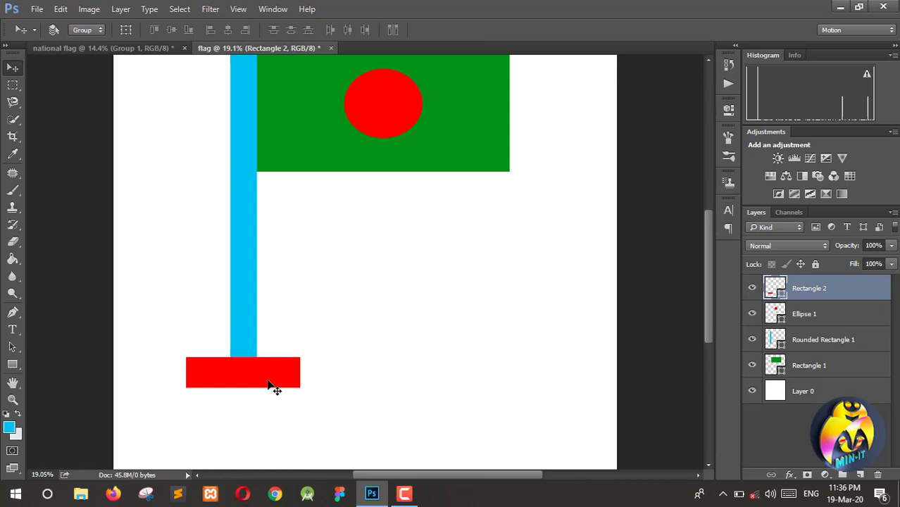
{"action": "key", "text": "ctrl+t"}
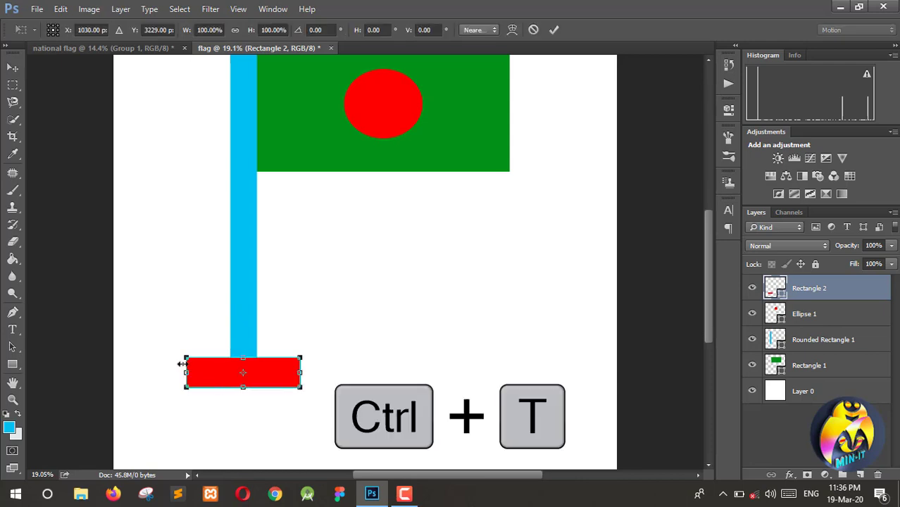
{"action": "left_click_drag", "start_coordinate": [183, 374], "coordinate": [195, 374]}
{"action": "left_click_drag", "start_coordinate": [299, 374], "coordinate": [286, 374]}
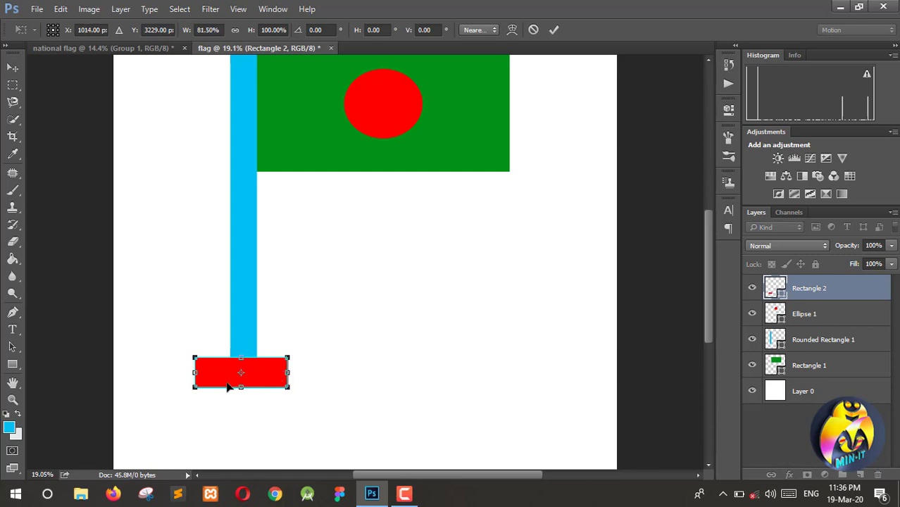
{"action": "left_click", "coordinate": [12, 68]}
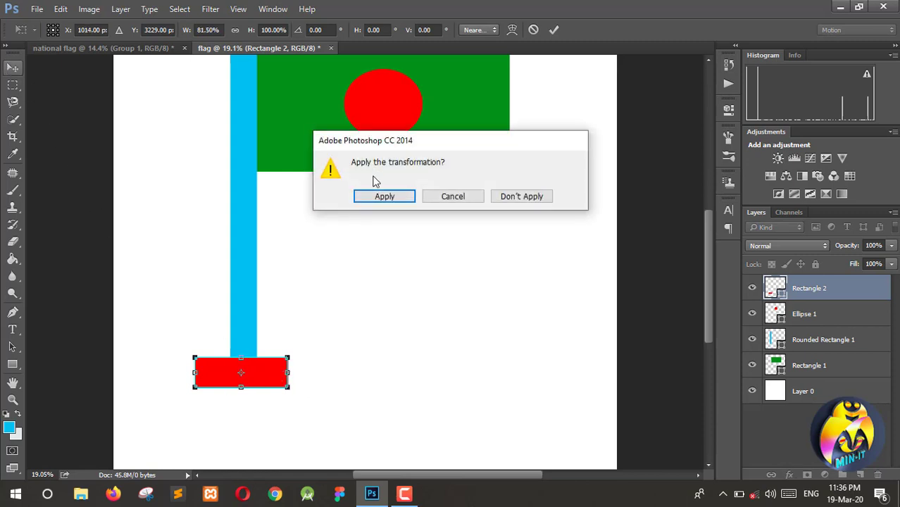
{"action": "left_click", "coordinate": [383, 197]}
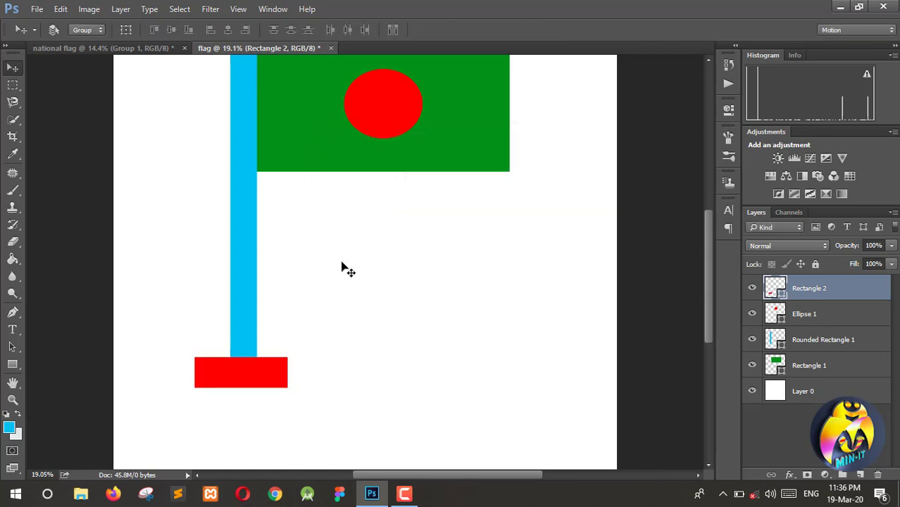
{"action": "mouse_move", "coordinate": [251, 372]}
{"action": "left_mouse_down"}
{"action": "mouse_move", "coordinate": [254, 391]}
{"action": "mouse_move", "coordinate": [258, 381]}
{"action": "left_mouse_up"}
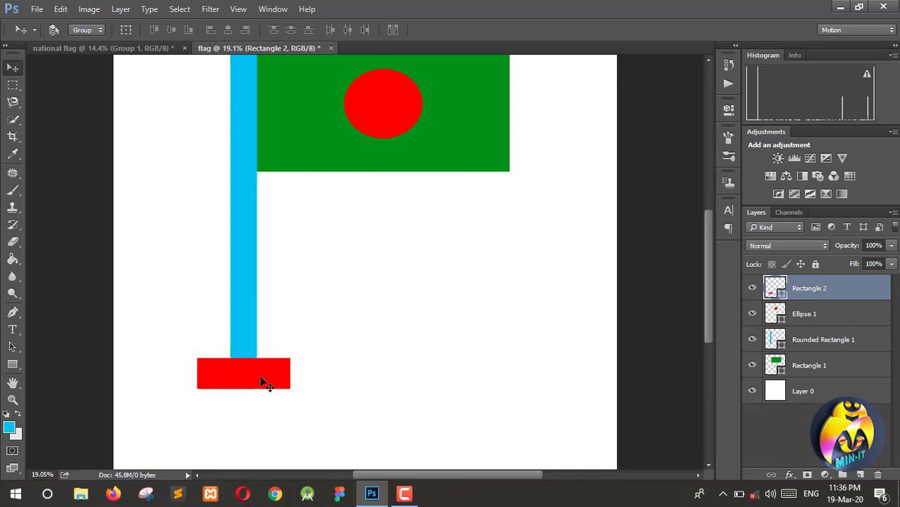
- Group the Ellipse 1, Rounded Rectangle 1 and Rectangle 1 layers, and rename the group as top
{"action": "left_click", "coordinate": [820, 369]}
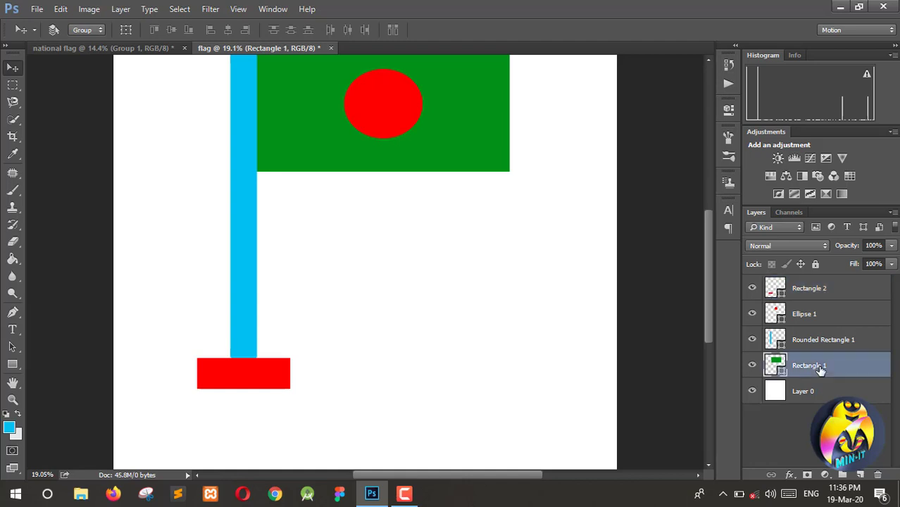
{"action": "left_click", "coordinate": [816, 317], "text": "shift"}
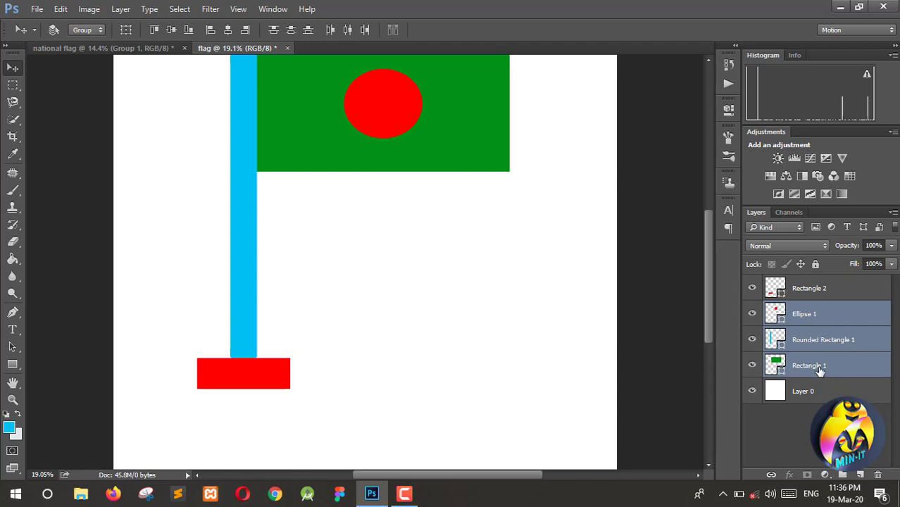
{"action": "scroll", "coordinate": [387, 277], "scroll_direction": "up", "scroll_amount": 3}
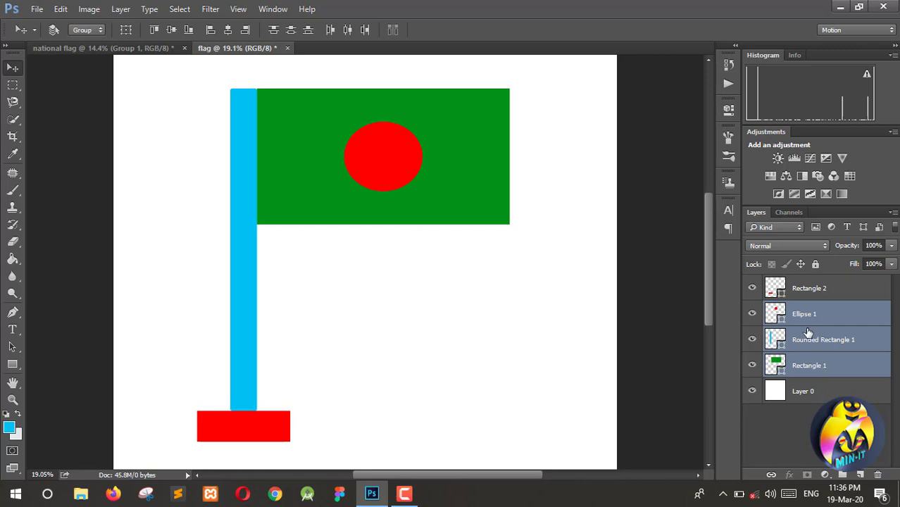
{"action": "key", "text": "ctrl+g"}
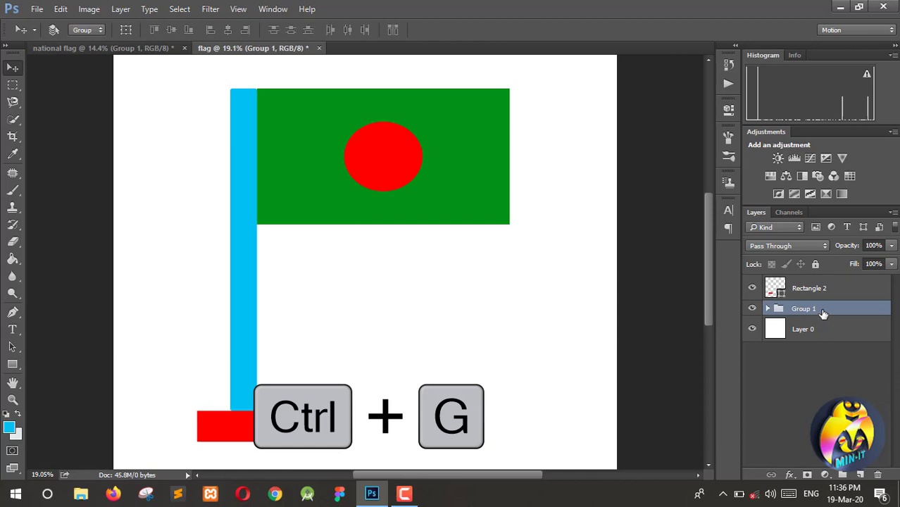
{"action": "double_click", "coordinate": [805, 310]}
{"action": "type", "text": "to"}
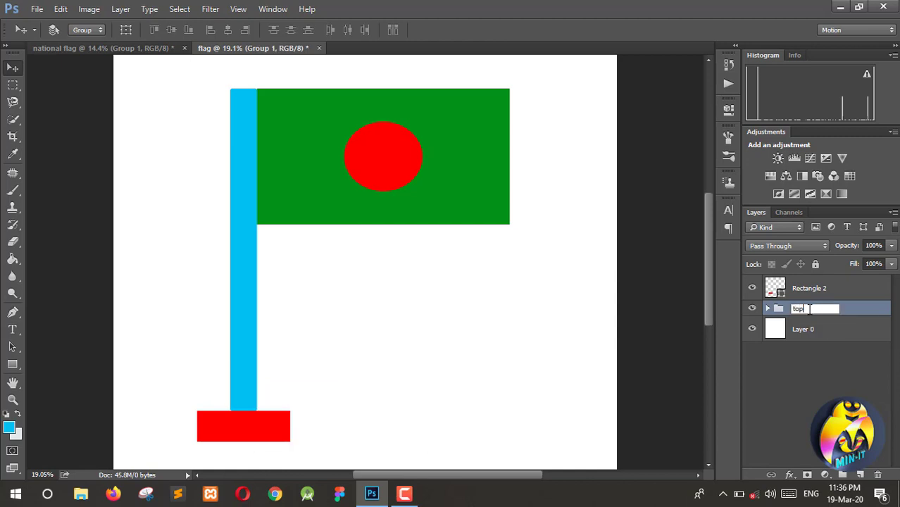
{"action": "type", "text": "p"}
{"action": "key", "text": "Return"}
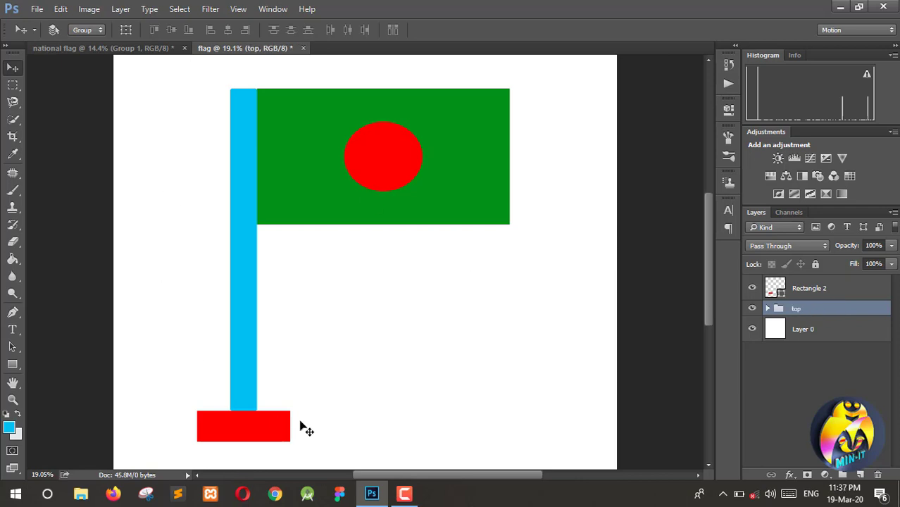
- Check the pole's foot in the national flag document, and draw an ellipse about 238 × 107 px under the flag document's pole with the Ellipse tool
{"action": "left_click", "coordinate": [816, 288]}
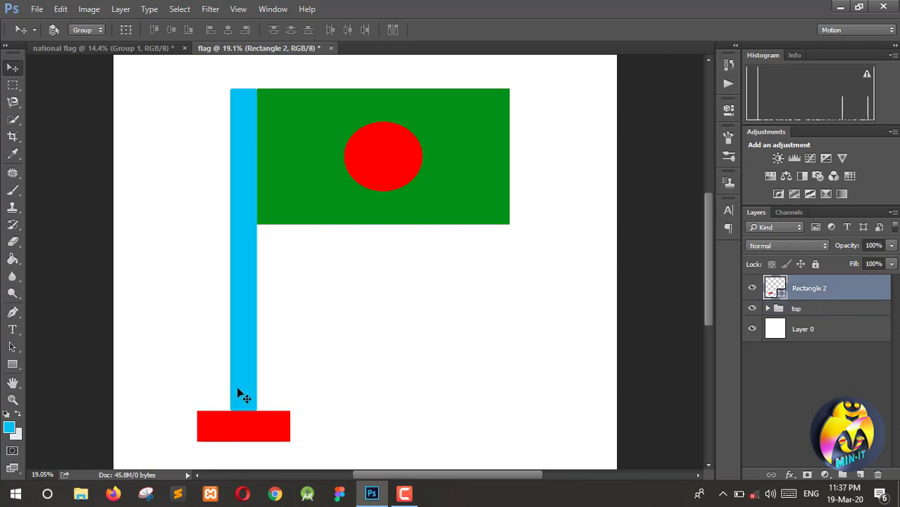
{"action": "scroll", "coordinate": [236, 389], "scroll_direction": "down", "scroll_amount": 2}
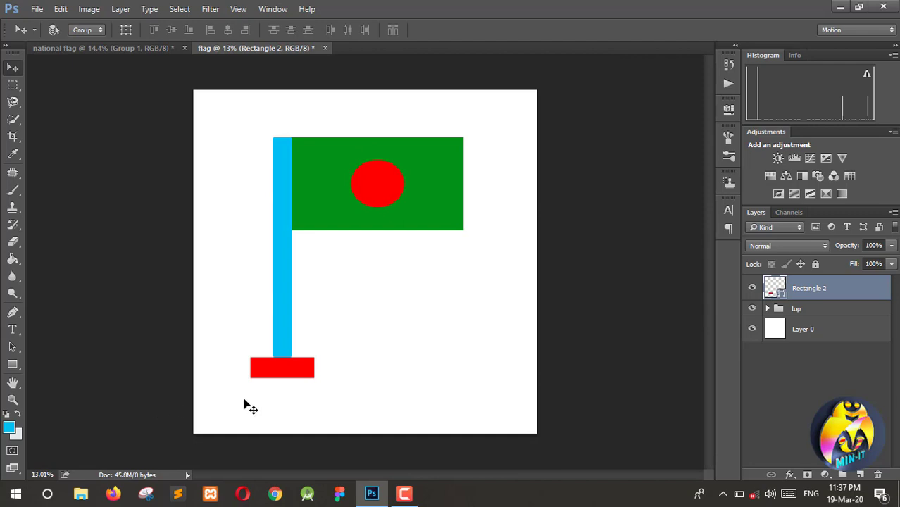
{"action": "scroll", "coordinate": [247, 405], "scroll_direction": "up", "scroll_amount": 1}
{"action": "scroll", "coordinate": [246, 406], "scroll_direction": "up", "scroll_amount": 3}
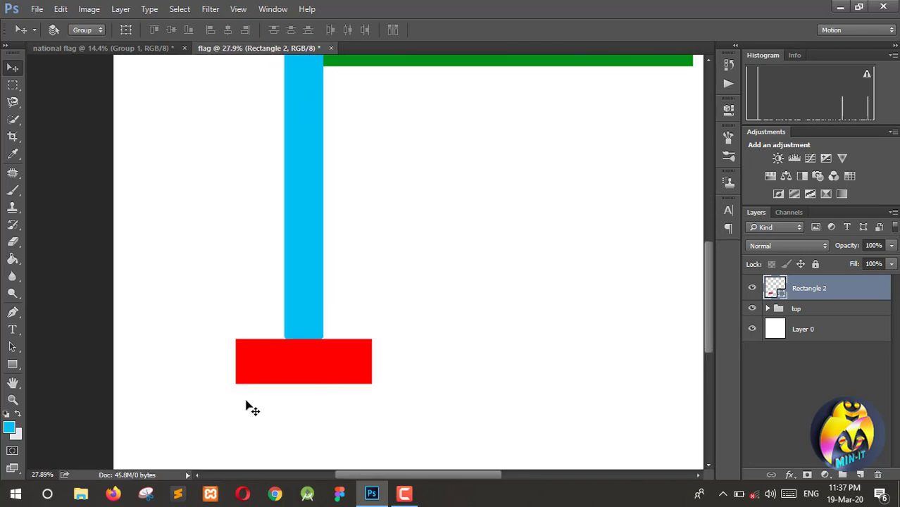
{"action": "left_click", "coordinate": [124, 49]}
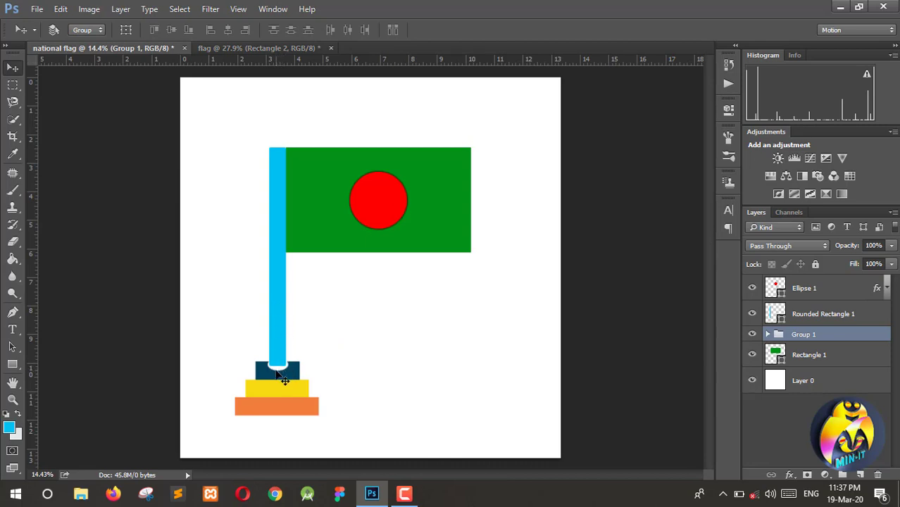
{"action": "left_click", "coordinate": [234, 51]}
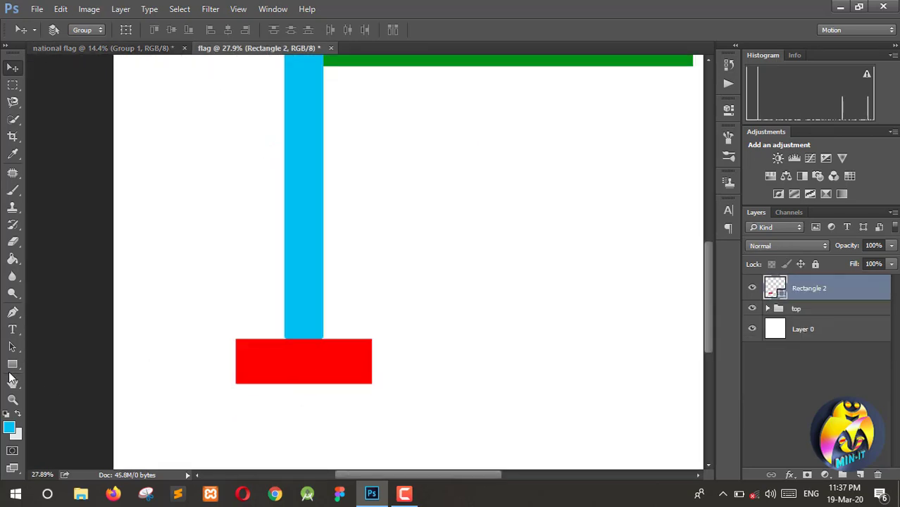
{"action": "left_click", "coordinate": [11, 367]}
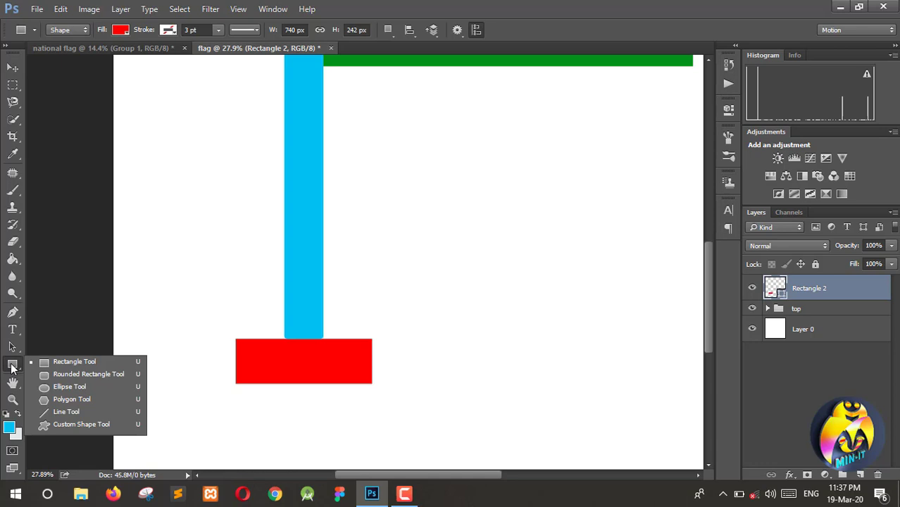
{"action": "left_click", "coordinate": [71, 386]}
{"action": "scroll", "coordinate": [284, 334], "scroll_direction": "up", "scroll_amount": 8}
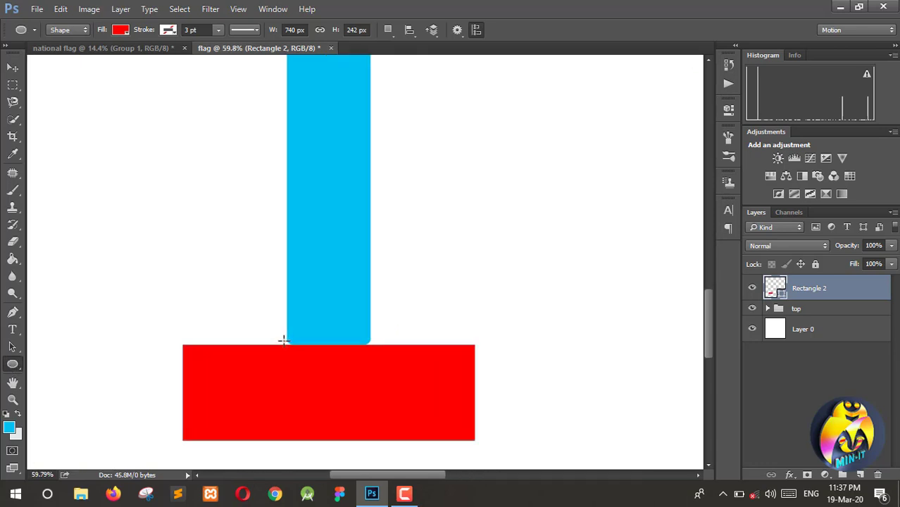
{"action": "left_click_drag", "start_coordinate": [283, 341], "coordinate": [374, 378]}
{"action": "left_click_drag", "start_coordinate": [377, 379], "coordinate": [378, 383]}
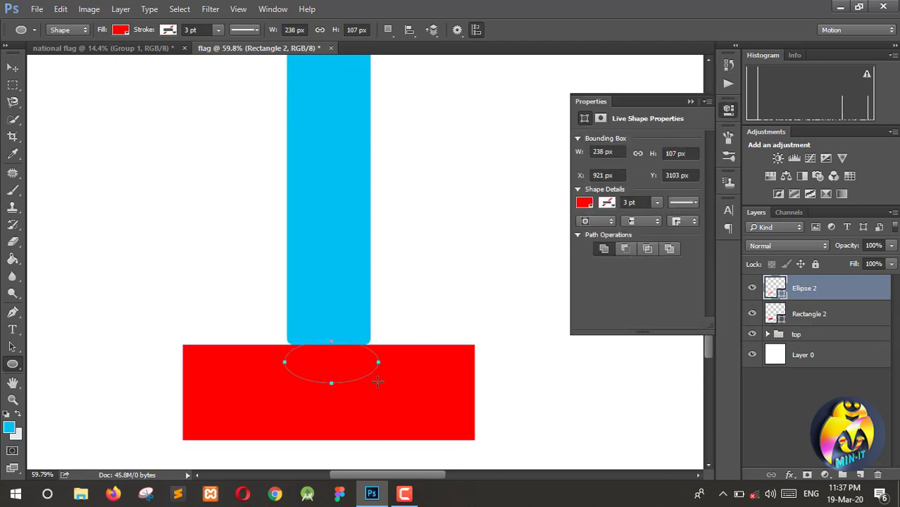
- Fill the new ellipse with white and move it slightly up so it overlaps the pole's lower end
{"action": "left_click", "coordinate": [586, 204]}
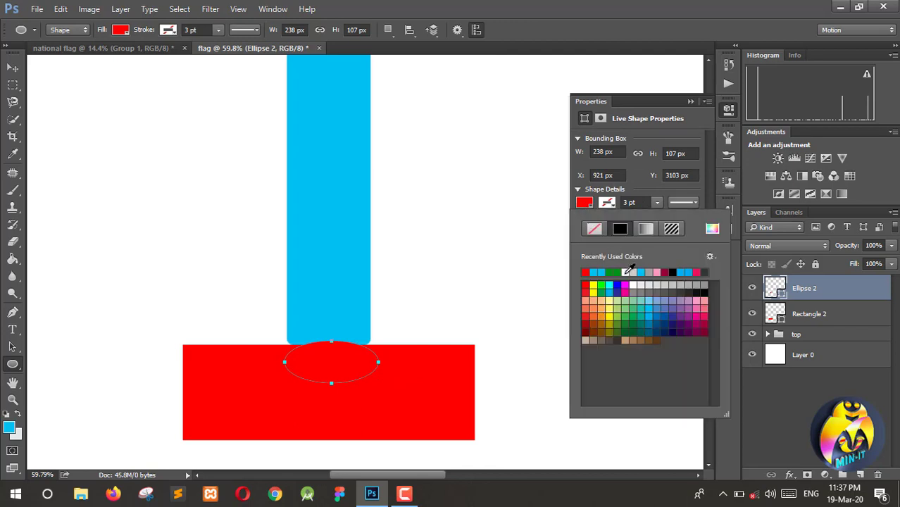
{"action": "left_click", "coordinate": [630, 271]}
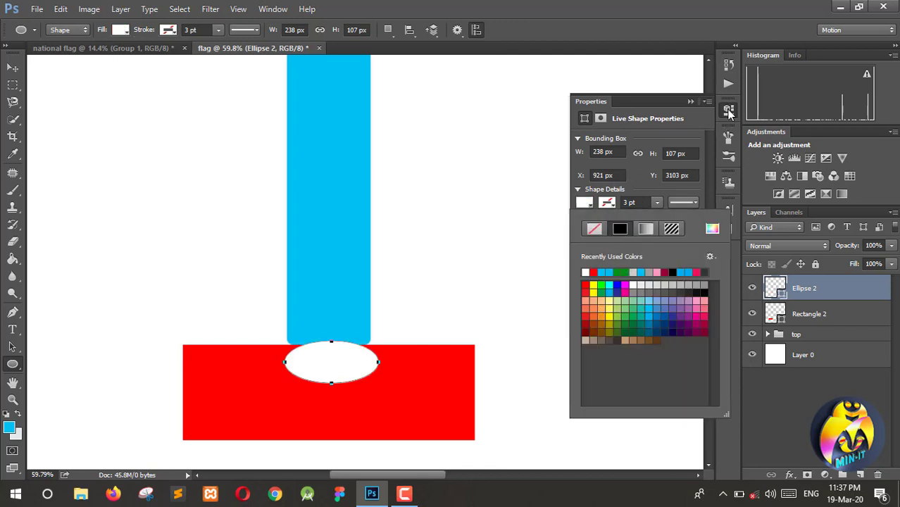
{"action": "left_click", "coordinate": [729, 111]}
{"action": "left_click", "coordinate": [13, 68]}
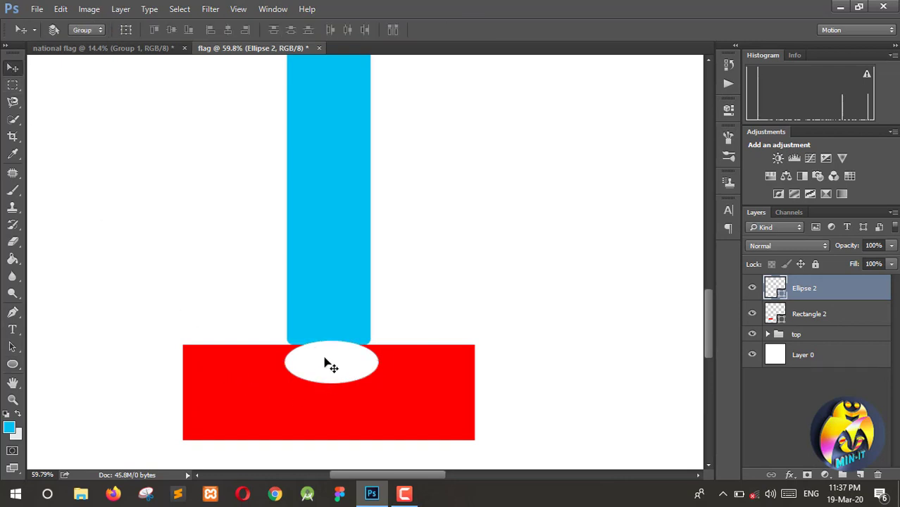
{"action": "left_click_drag", "start_coordinate": [326, 365], "coordinate": [321, 351]}
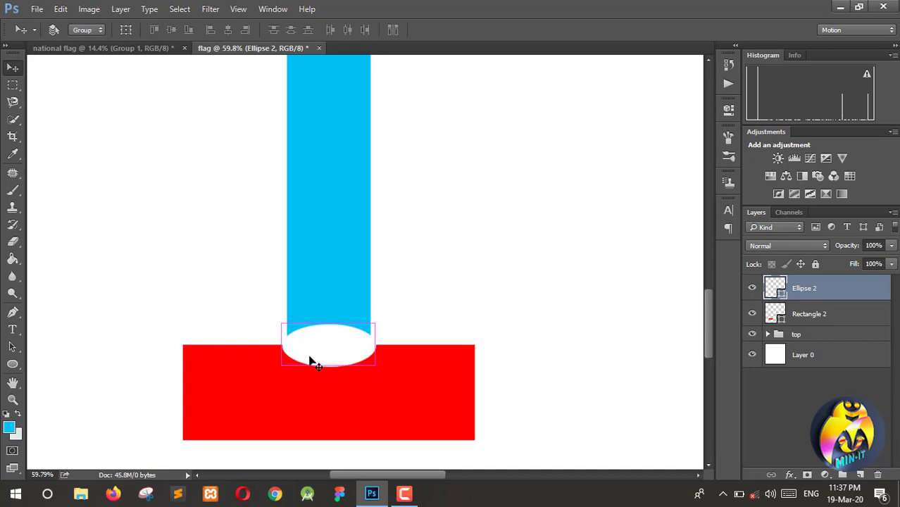
- Stretch the white ellipse to about 112.6% of its width and 184.1% of its height, and apply the transformation
{"action": "key", "text": "ctrl+t"}
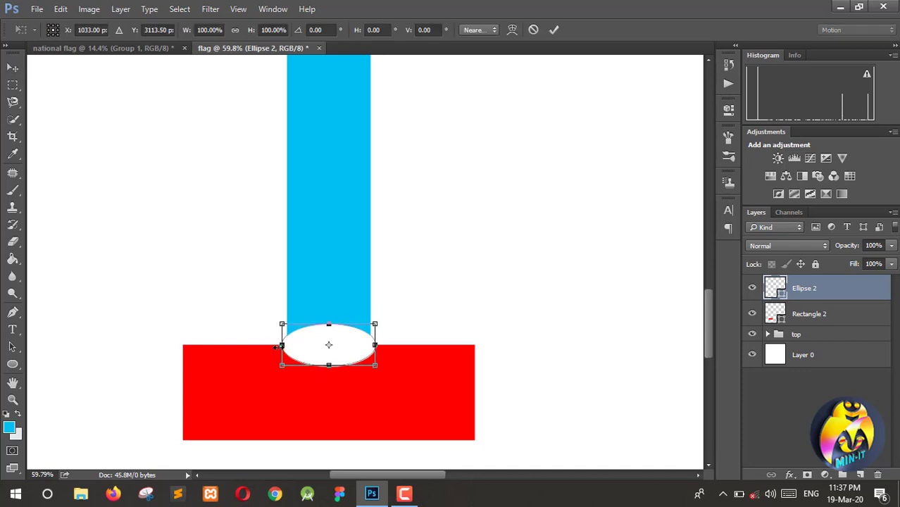
{"action": "left_click_drag", "start_coordinate": [281, 345], "coordinate": [275, 345]}
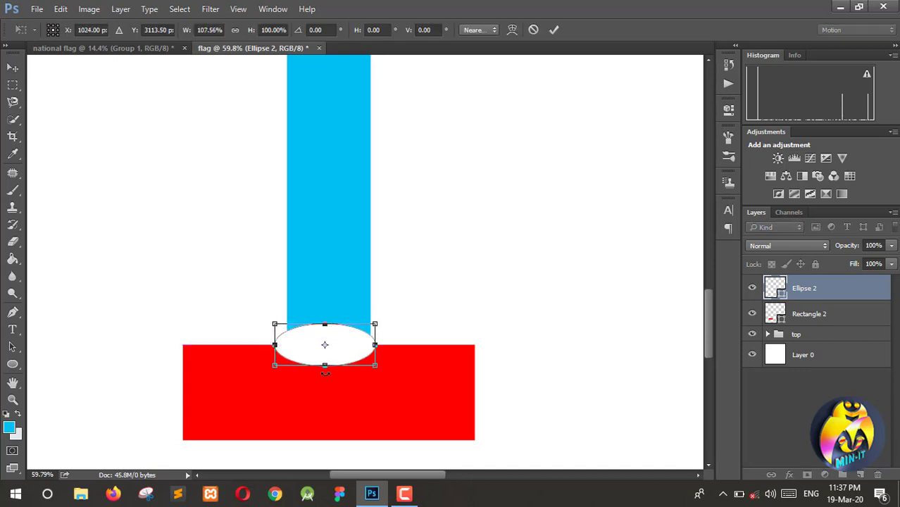
{"action": "left_click_drag", "start_coordinate": [325, 365], "coordinate": [325, 406]}
{"action": "key", "text": "ctrl+z"}
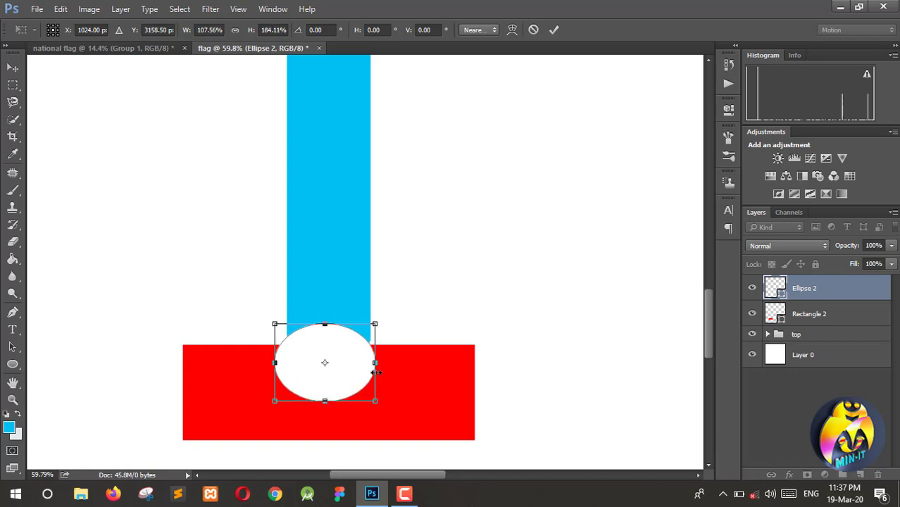
{"action": "left_click_drag", "start_coordinate": [374, 363], "coordinate": [380, 363]}
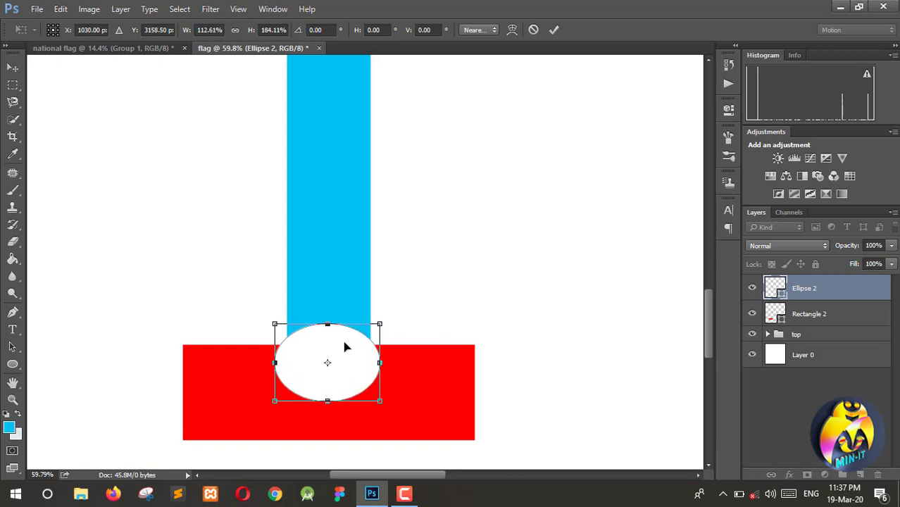
{"action": "left_click", "coordinate": [12, 69]}
{"action": "left_click", "coordinate": [382, 194]}
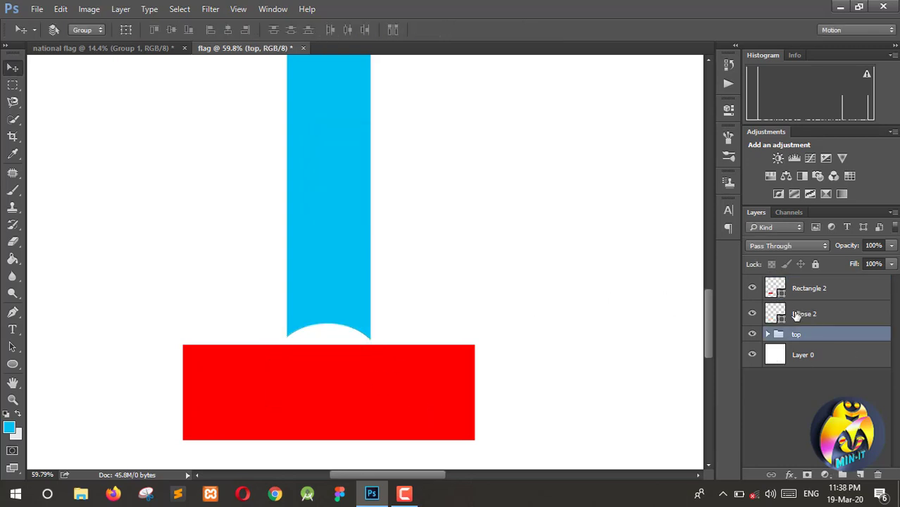
- Move the Ellipse 2 layer into the top group, directly beneath Rounded Rectangle 1
{"action": "left_click", "coordinate": [796, 318]}
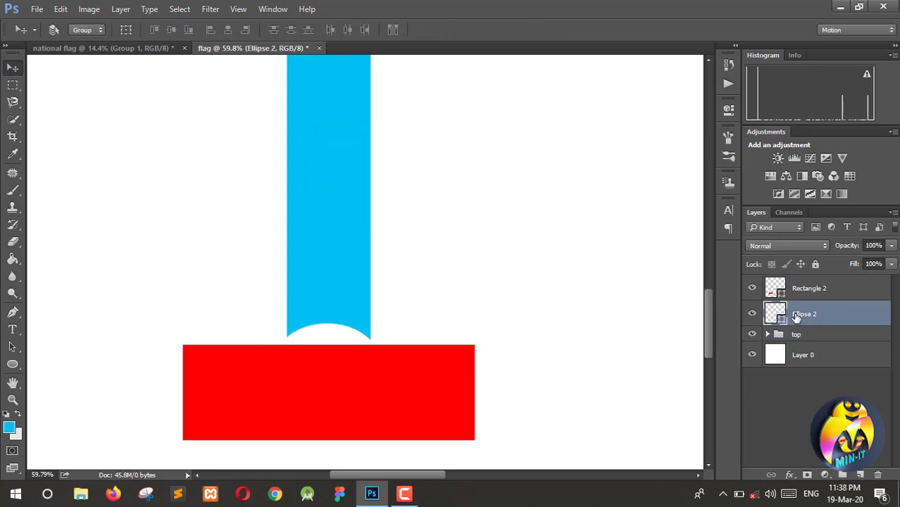
{"action": "left_click", "coordinate": [769, 335]}
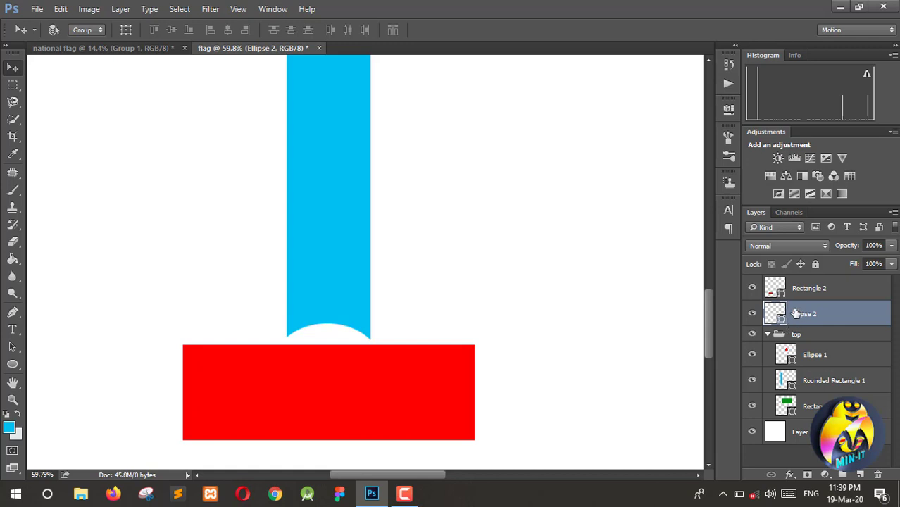
{"action": "left_click_drag", "start_coordinate": [796, 314], "coordinate": [810, 396]}
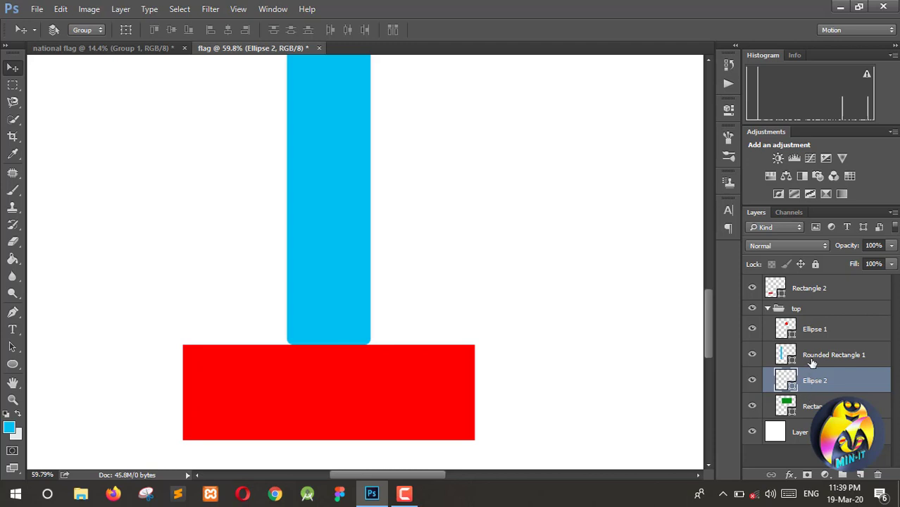
- Move all four layers out of the top group and delete the empty group
{"action": "left_click", "coordinate": [798, 313]}
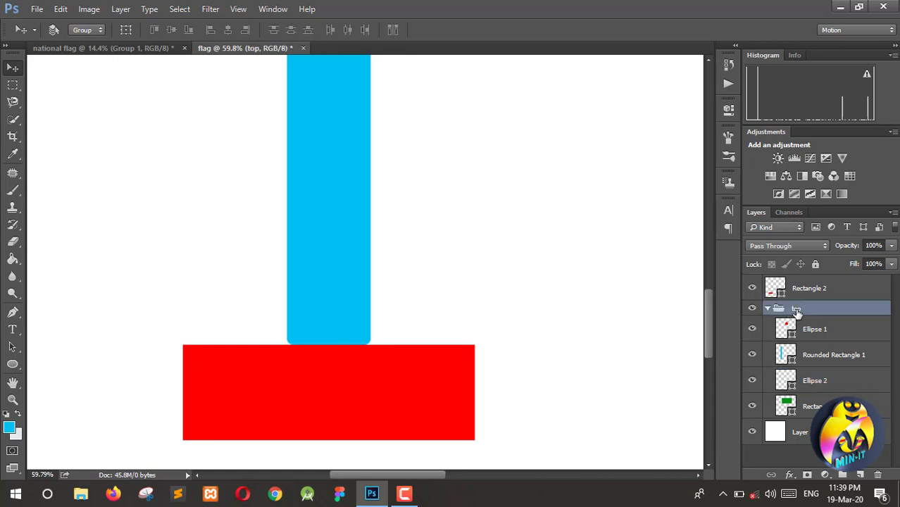
{"action": "left_click", "coordinate": [809, 335]}
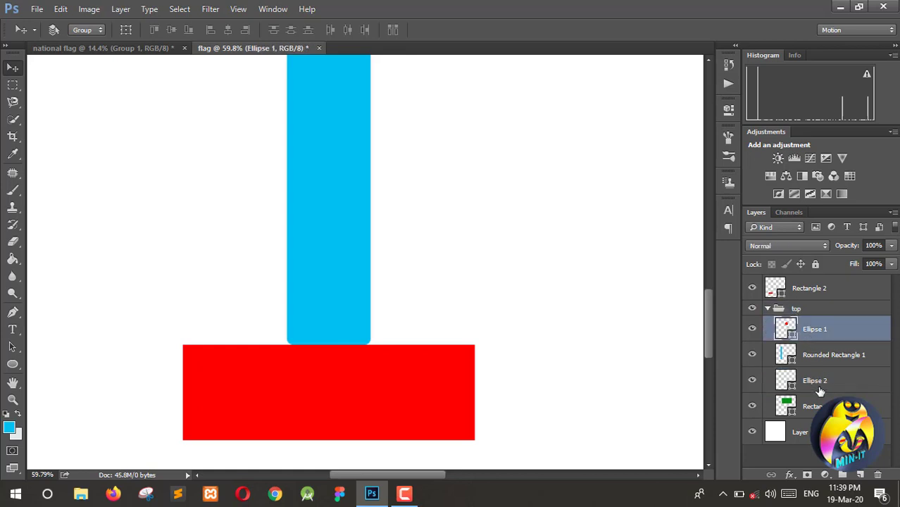
{"action": "left_click", "coordinate": [814, 407], "text": "shift"}
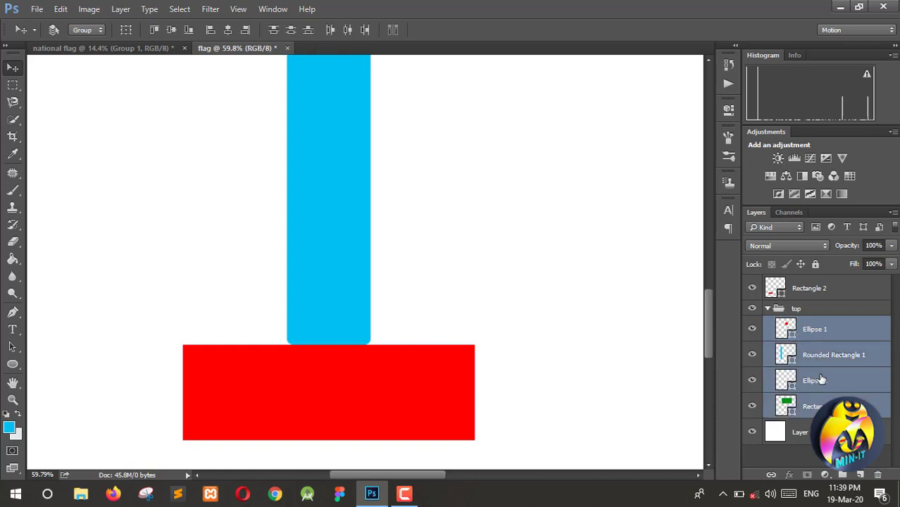
{"action": "left_click_drag", "start_coordinate": [819, 379], "coordinate": [818, 303]}
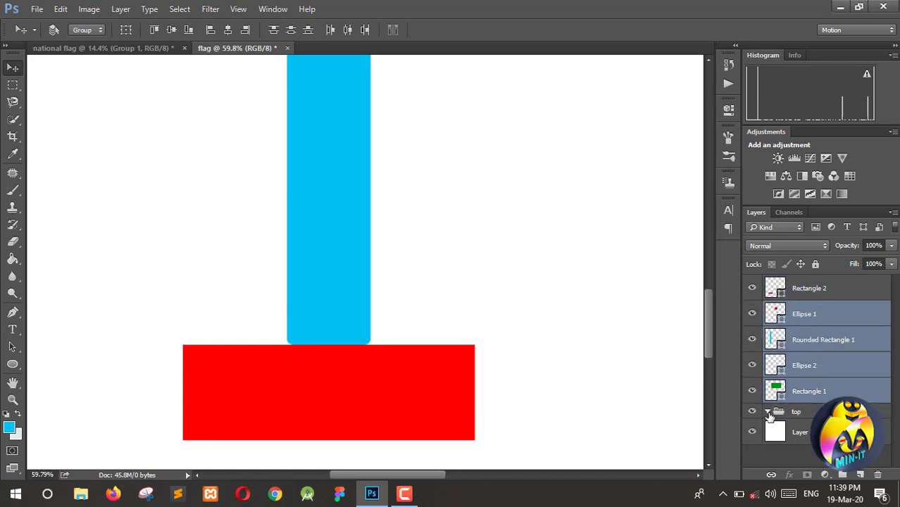
{"action": "left_click", "coordinate": [768, 413]}
{"action": "left_click", "coordinate": [799, 416]}
{"action": "key", "text": "Delete"}
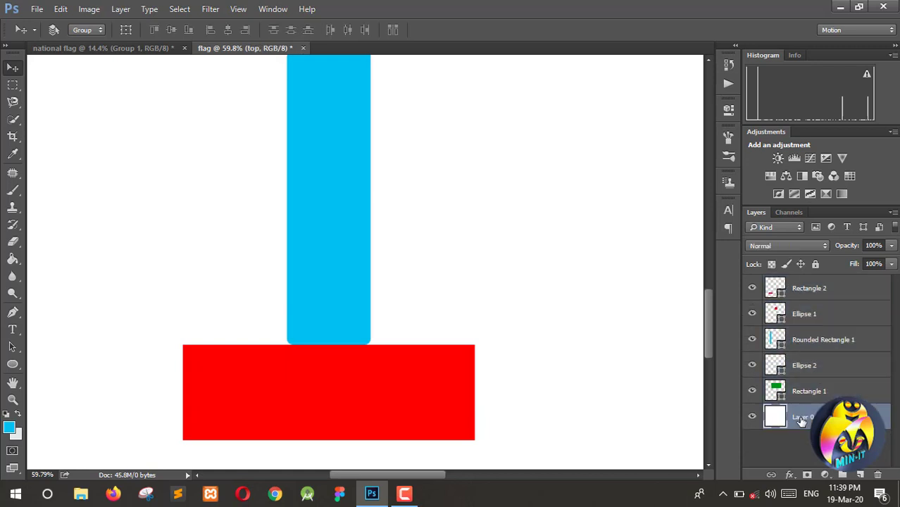
- Identify the red base by toggling its visibility, and move the Rectangle 2 layer between Ellipse 2 and Rectangle 1
{"action": "left_click", "coordinate": [807, 370]}
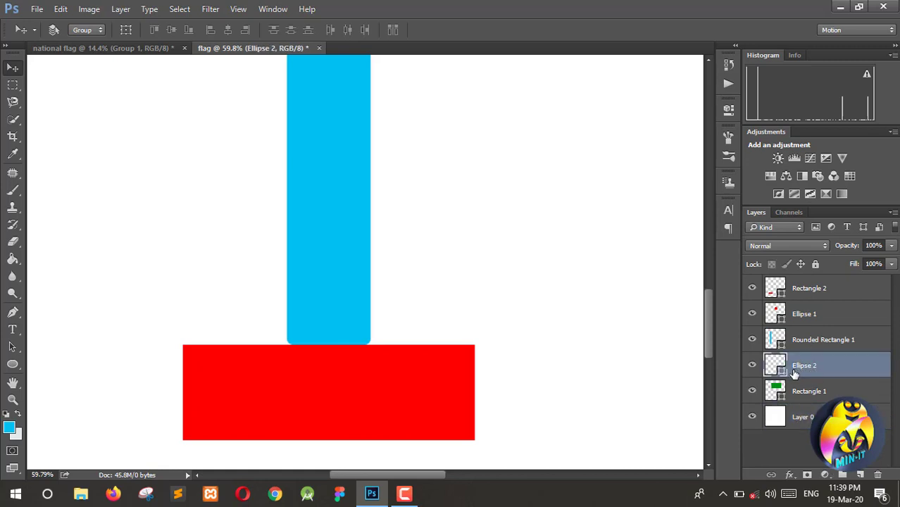
{"action": "left_click", "coordinate": [814, 290]}
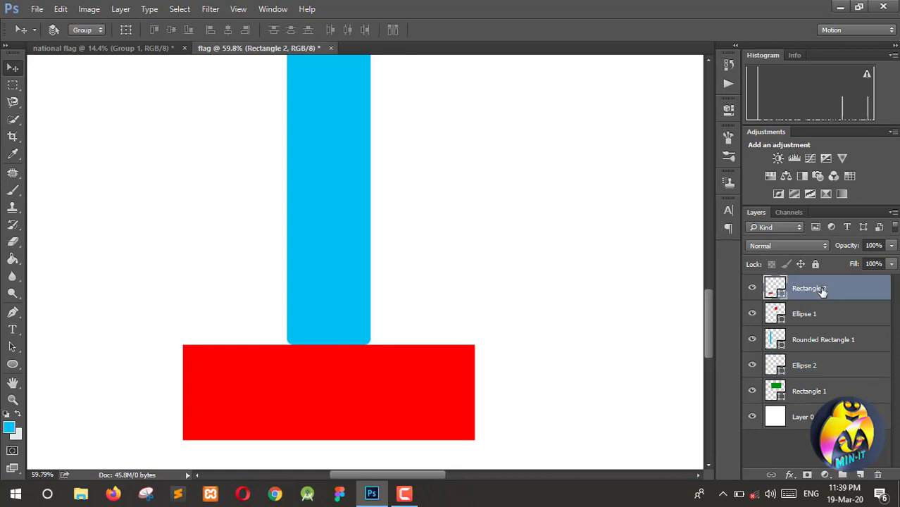
{"action": "left_click", "coordinate": [752, 290]}
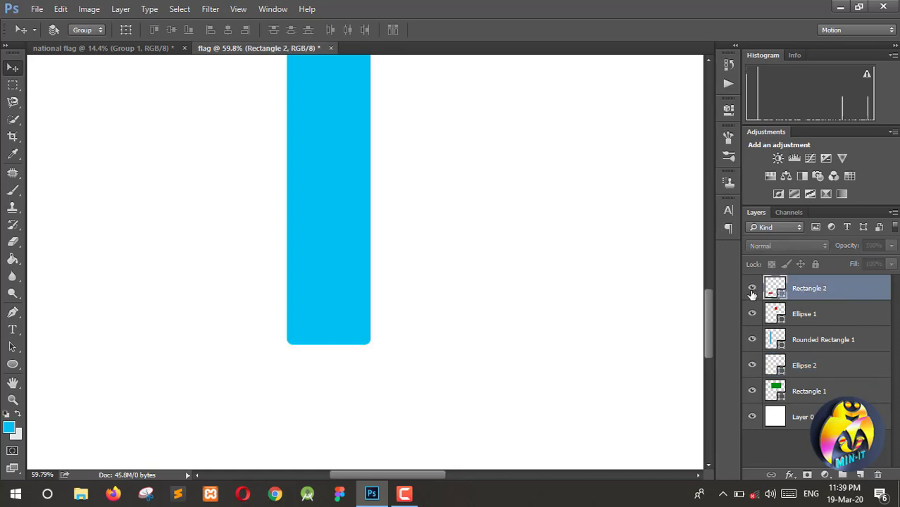
{"action": "left_click", "coordinate": [752, 290]}
{"action": "left_click_drag", "start_coordinate": [813, 290], "coordinate": [813, 377]}
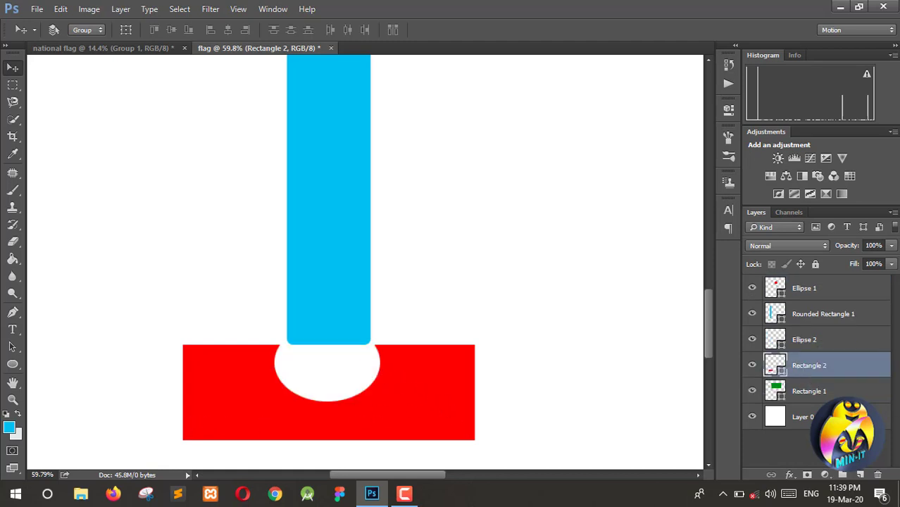
- Raise the white Ellipse 2 slightly on the red base, and move ellipse and base up together so the pole's lower end sits in the socket
{"action": "left_click", "coordinate": [832, 343]}
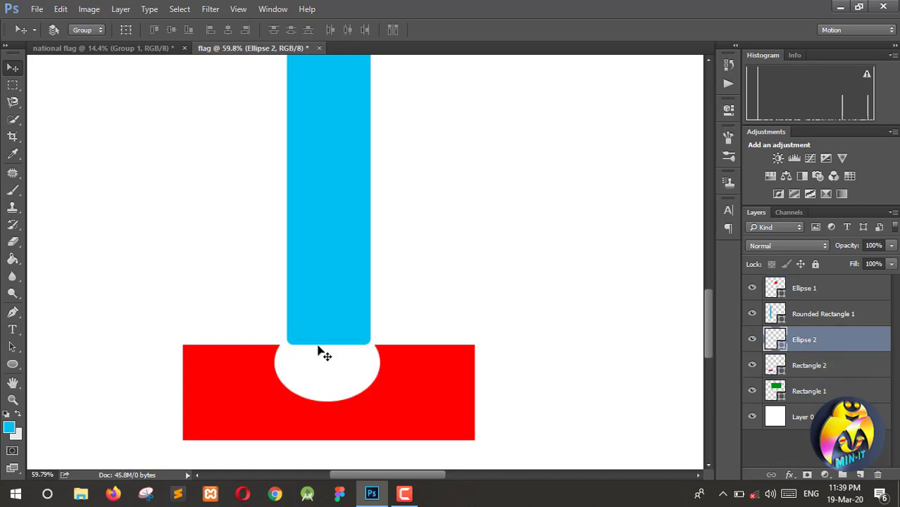
{"action": "left_click_drag", "start_coordinate": [332, 382], "coordinate": [334, 366]}
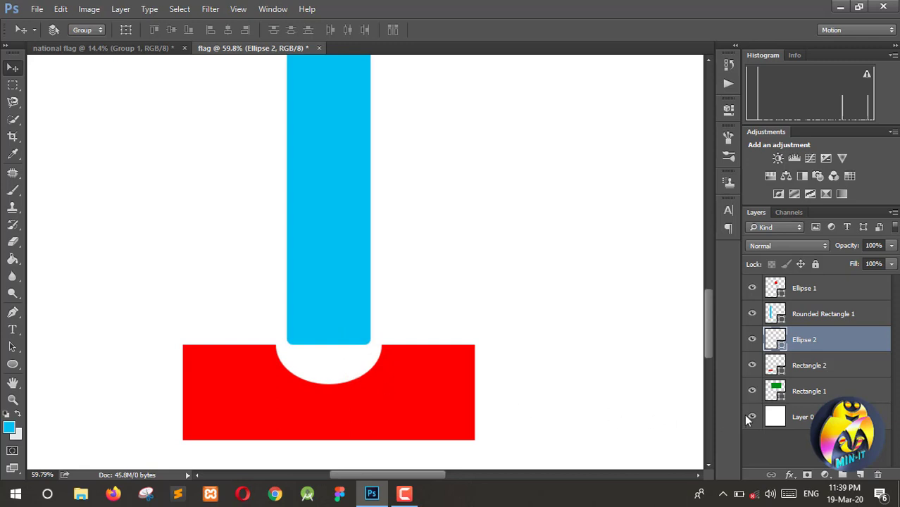
{"action": "left_click", "coordinate": [812, 367], "text": "shift"}
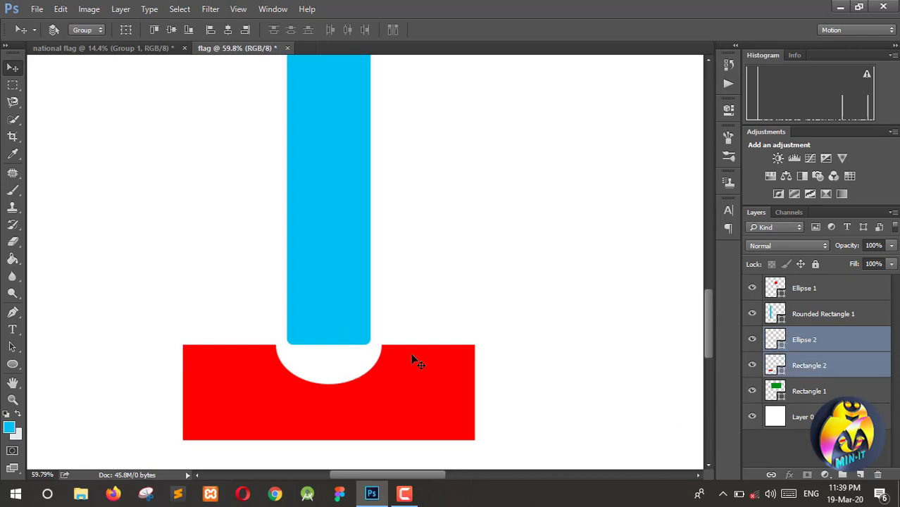
{"action": "left_click_drag", "start_coordinate": [412, 423], "coordinate": [409, 405]}
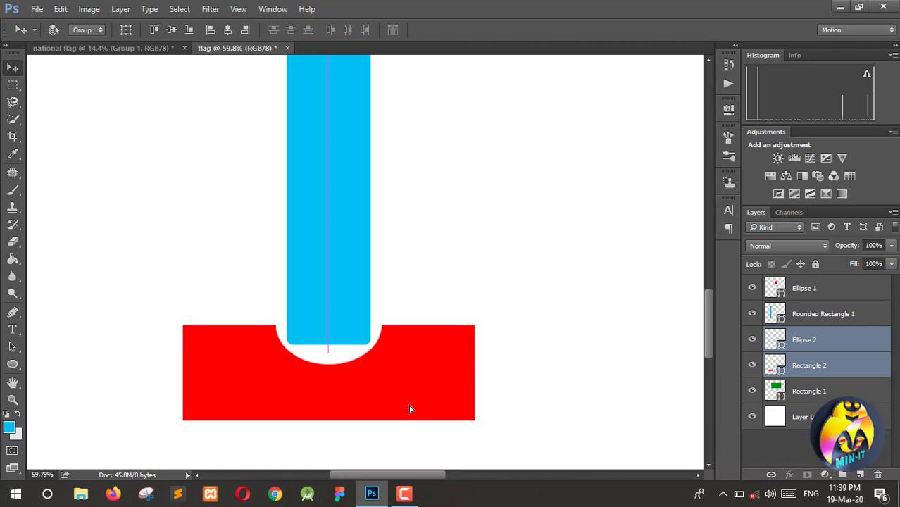
{"action": "scroll", "coordinate": [408, 378], "scroll_direction": "down", "scroll_amount": 6}
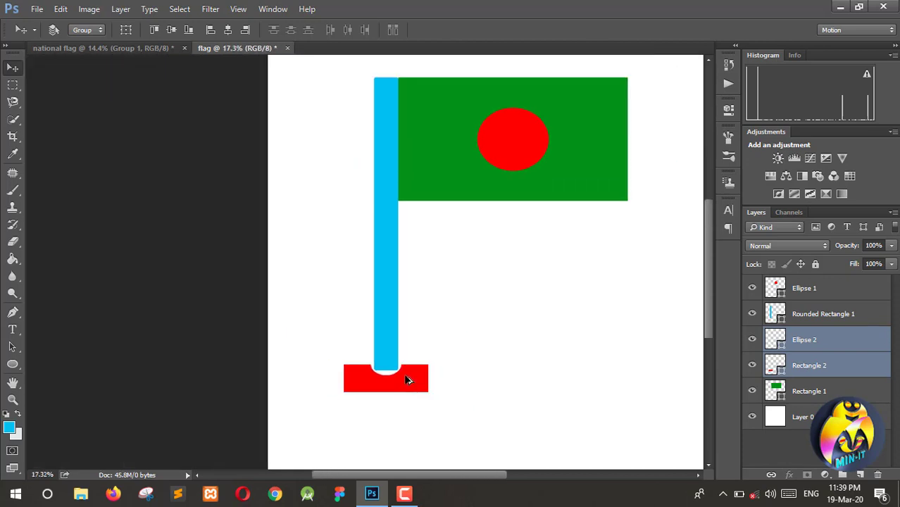
{"action": "scroll", "coordinate": [440, 400], "scroll_direction": "up", "scroll_amount": 1}
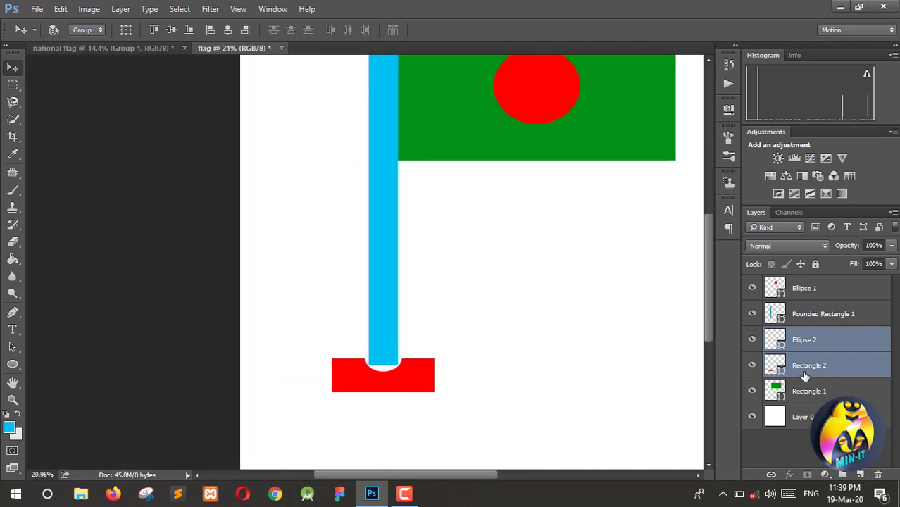
- Sample the dark blue (#02425f) of the reference flag's top base step as the foreground colour, and return to the flag document
{"action": "left_click", "coordinate": [780, 378]}
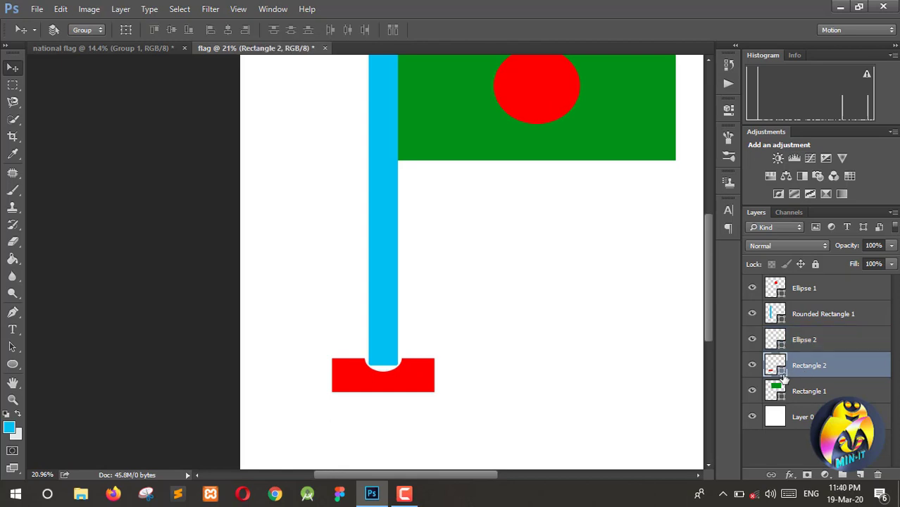
{"action": "left_click", "coordinate": [109, 48]}
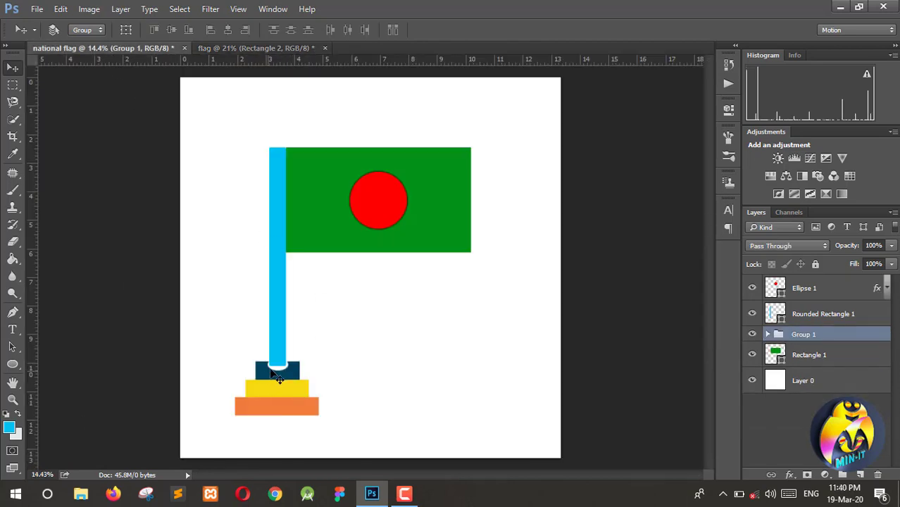
{"action": "left_click", "coordinate": [9, 428]}
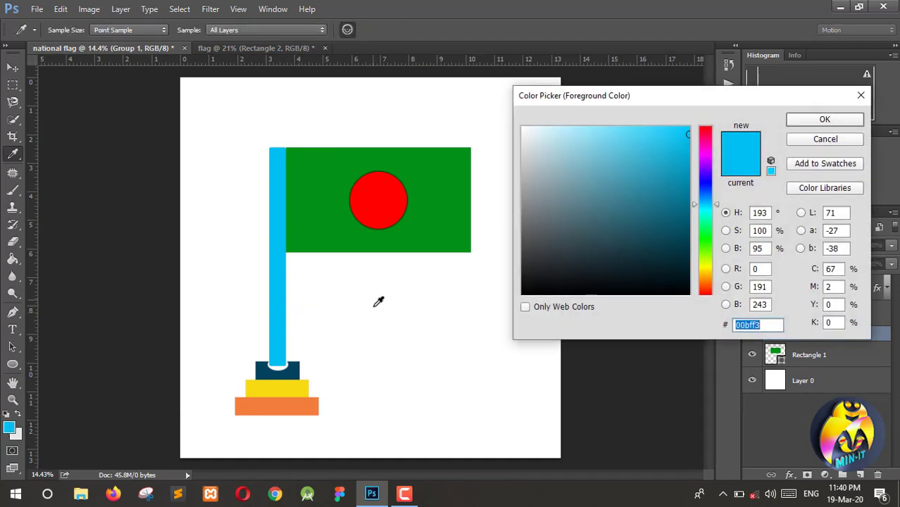
{"action": "left_click", "coordinate": [299, 370]}
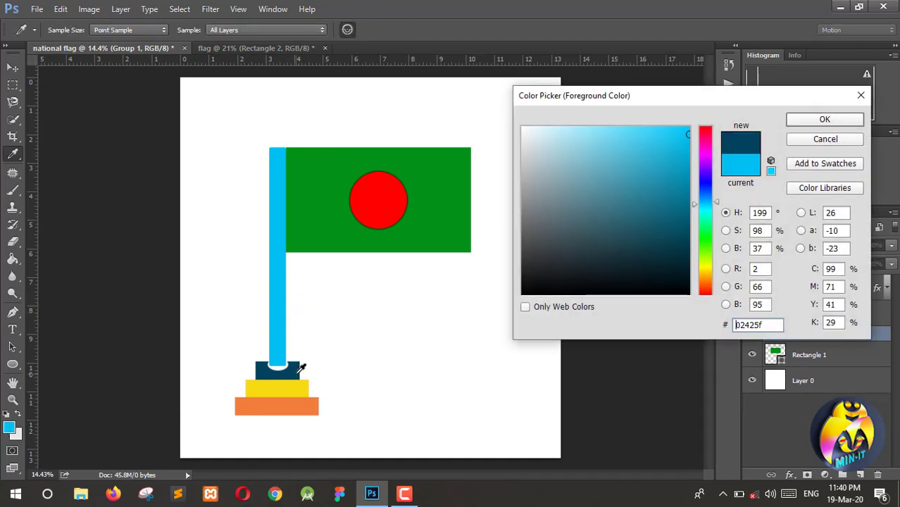
{"action": "left_click", "coordinate": [835, 119]}
{"action": "key", "text": "v"}
{"action": "left_click", "coordinate": [271, 46]}
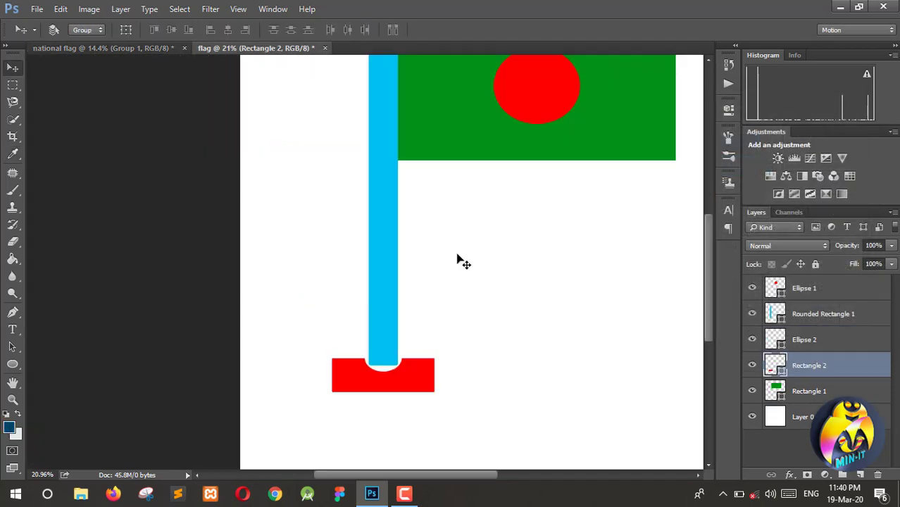
- Recolour the Rectangle 2 base with the sampled dark blue foreground colour
{"action": "double_click", "coordinate": [776, 365]}
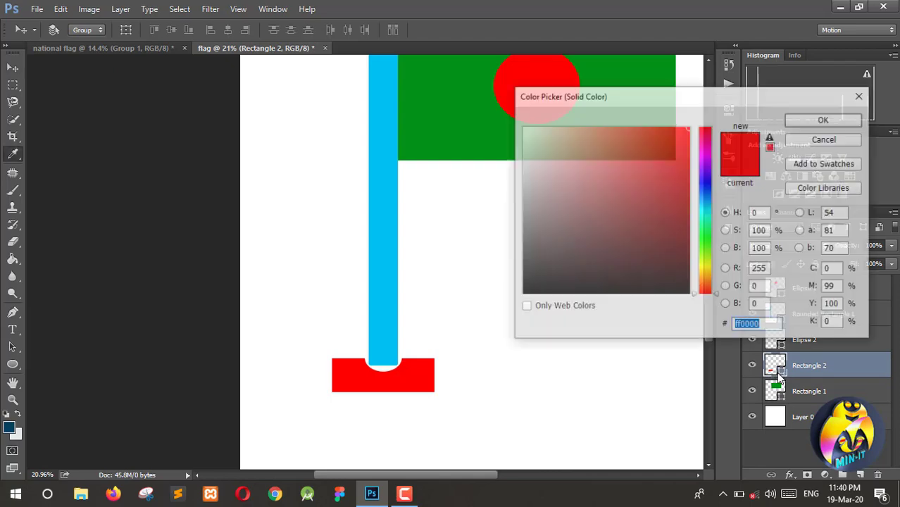
{"action": "left_click", "coordinate": [10, 424]}
{"action": "left_click", "coordinate": [824, 119]}
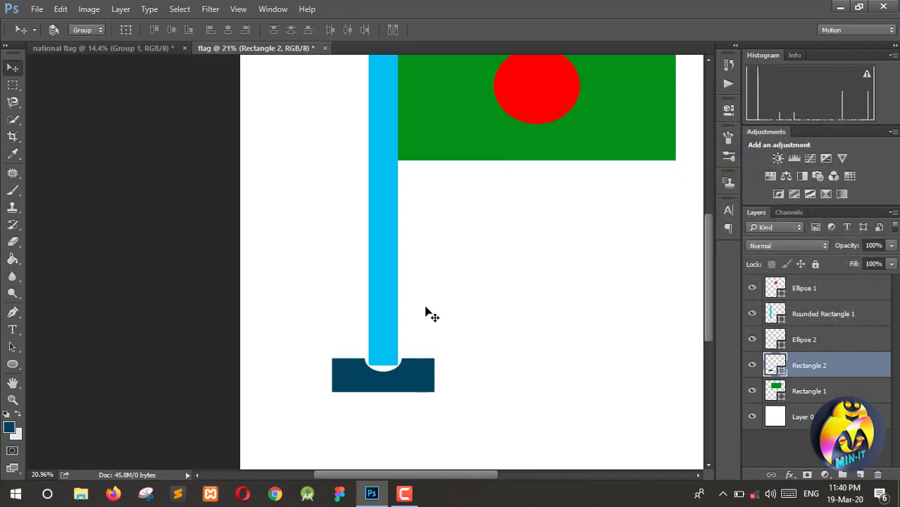
- Duplicate the Rectangle 2 layer and place the copy directly beneath the original base block
{"action": "scroll", "coordinate": [421, 317], "scroll_direction": "down", "scroll_amount": 3}
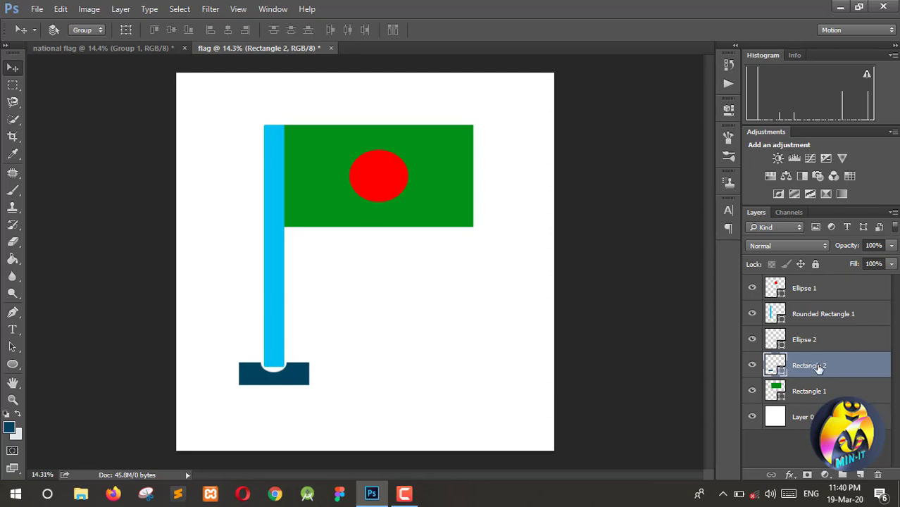
{"action": "left_click_drag", "start_coordinate": [12, 364], "coordinate": [64, 362]}
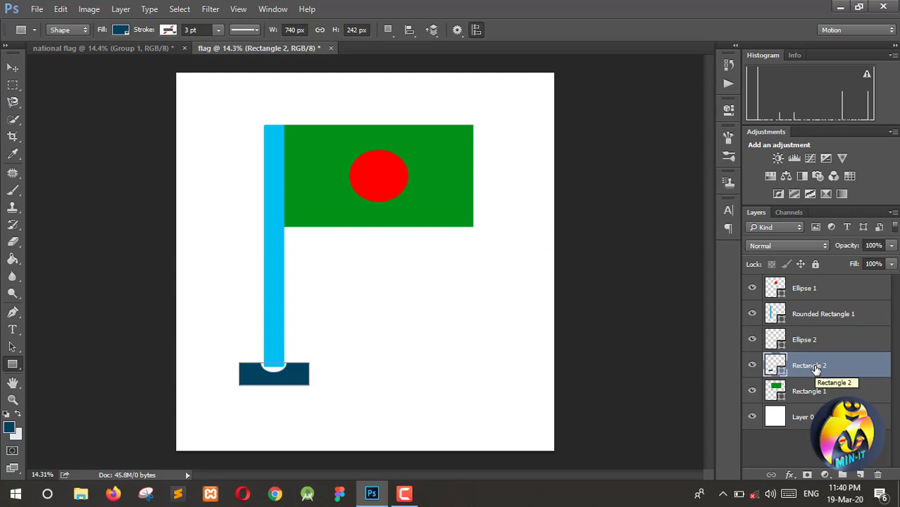
{"action": "left_click_drag", "start_coordinate": [817, 368], "coordinate": [859, 473]}
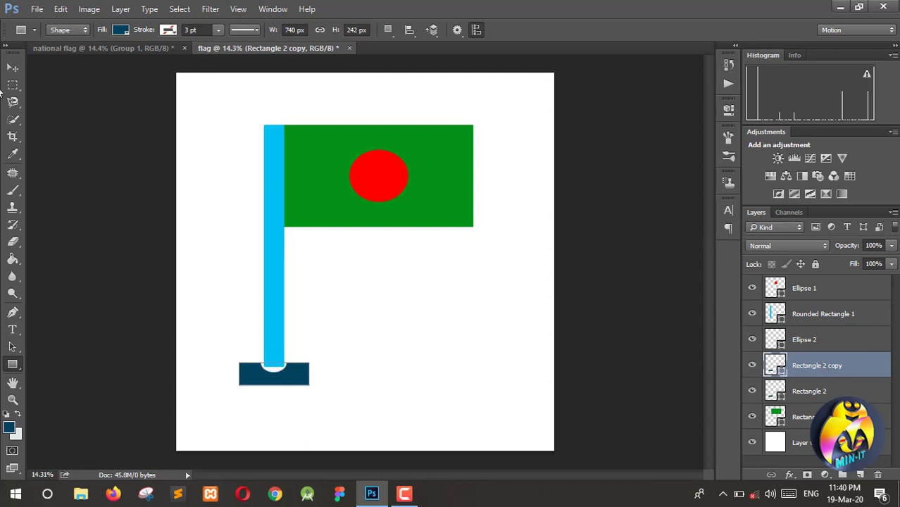
{"action": "left_click", "coordinate": [13, 68]}
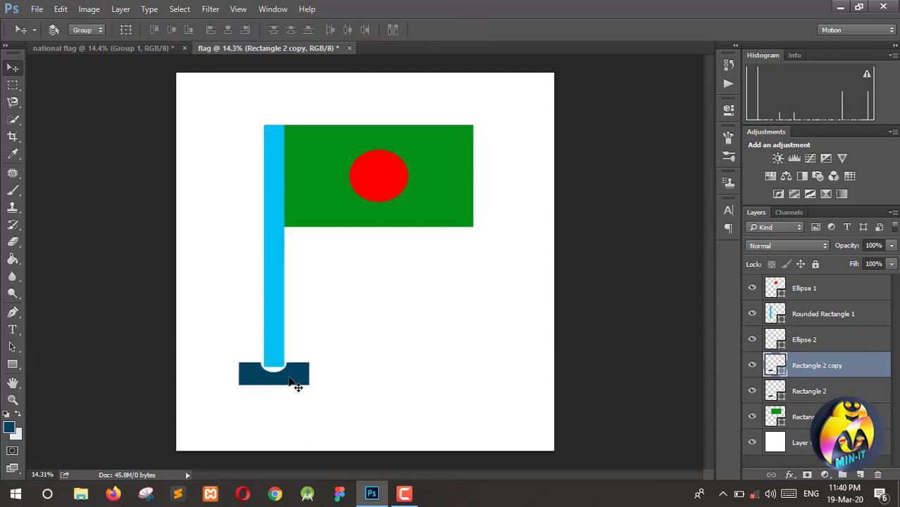
{"action": "left_click_drag", "start_coordinate": [291, 382], "coordinate": [290, 406]}
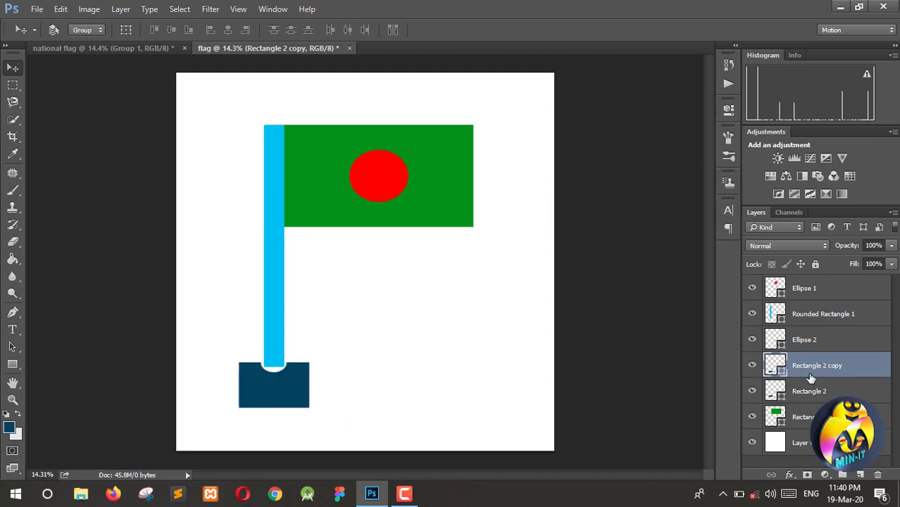
- Widen the copied base block on both sides to about 136% of its width, and apply the transformation
{"action": "key", "text": "ctrl+t"}
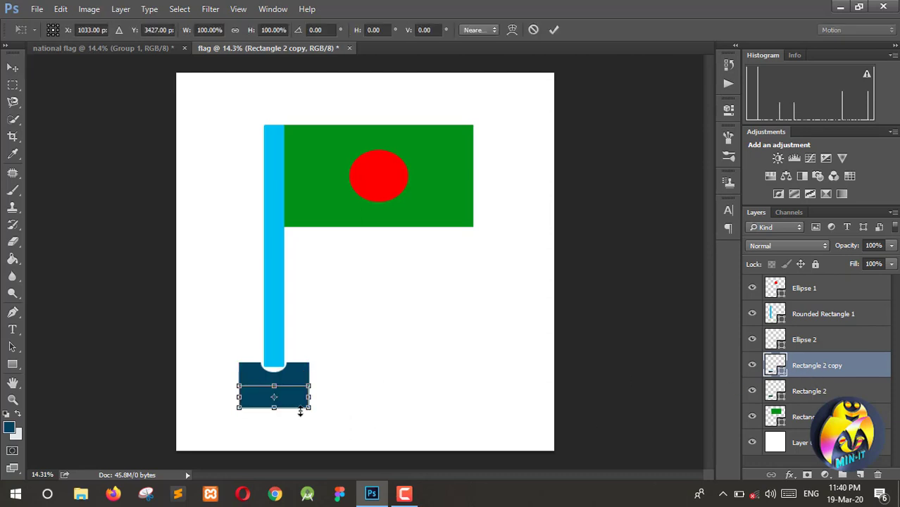
{"action": "scroll", "coordinate": [272, 399], "scroll_direction": "up", "scroll_amount": 3}
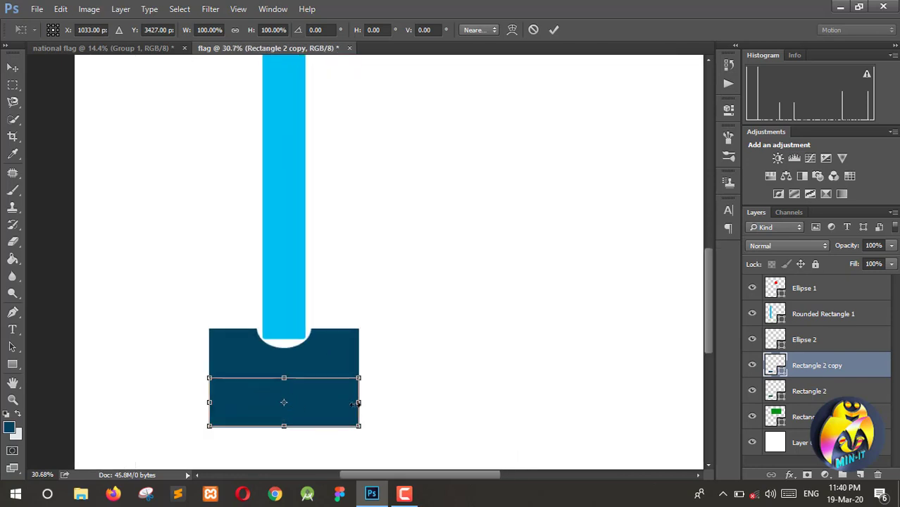
{"action": "left_click_drag", "start_coordinate": [360, 403], "coordinate": [385, 403]}
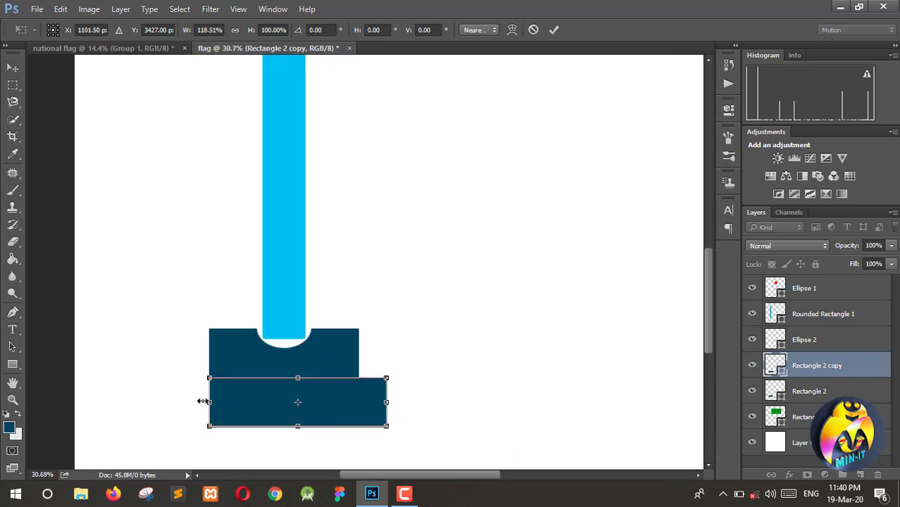
{"action": "left_click_drag", "start_coordinate": [202, 402], "coordinate": [182, 402]}
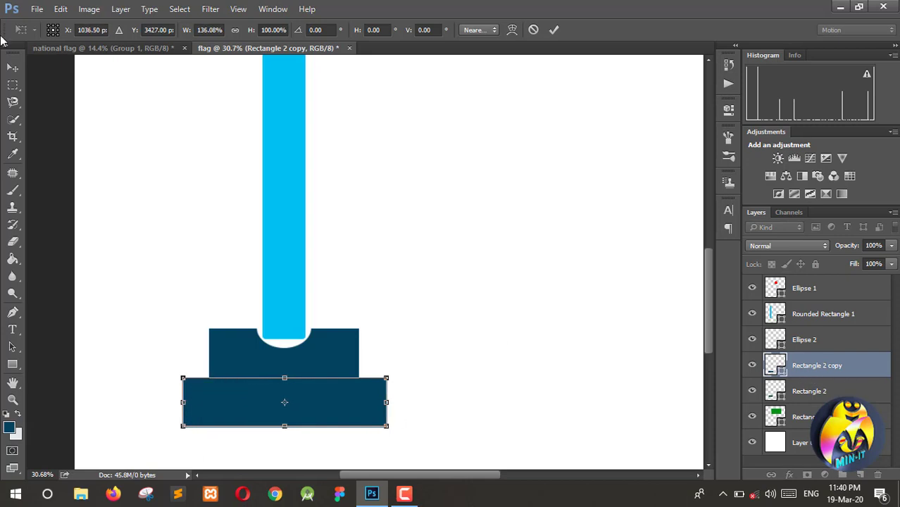
{"action": "left_click", "coordinate": [12, 67]}
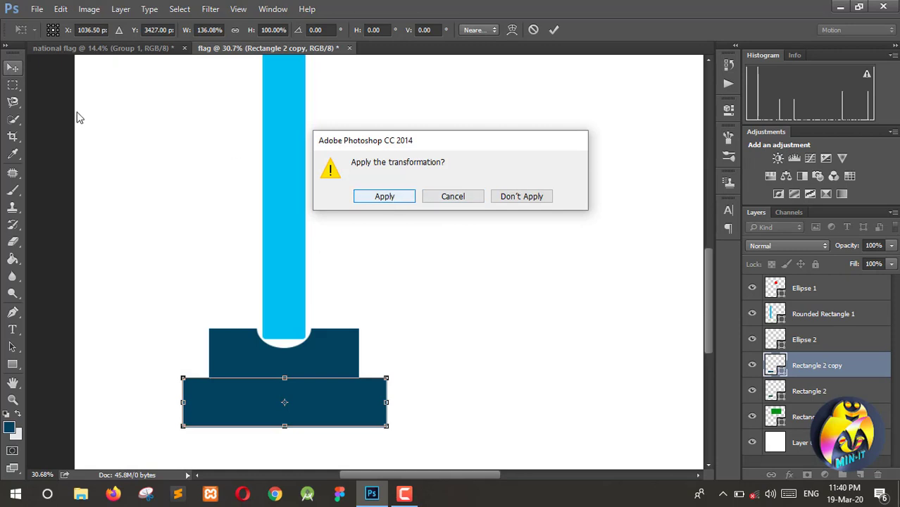
{"action": "left_click", "coordinate": [386, 202]}
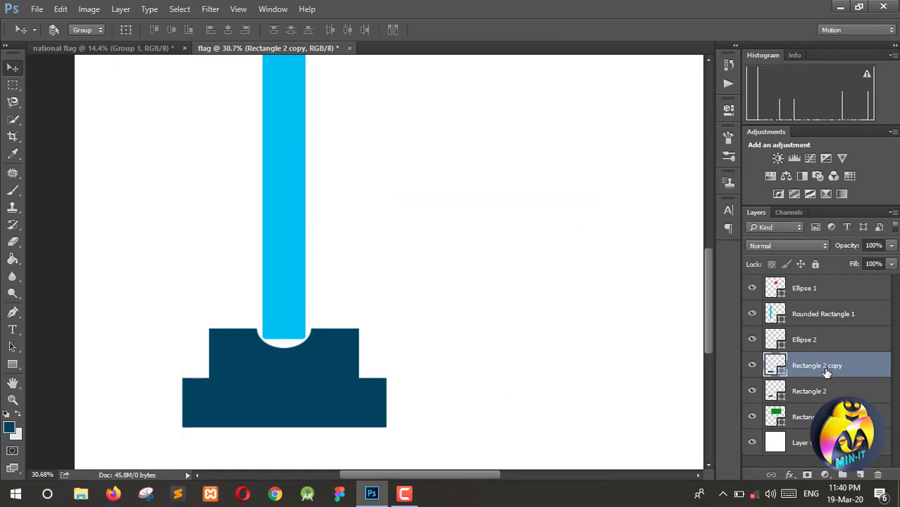
- Duplicate the Rectangle 2 copy layer and place the new block directly beneath the widened one
{"action": "left_click_drag", "start_coordinate": [819, 373], "coordinate": [862, 474]}
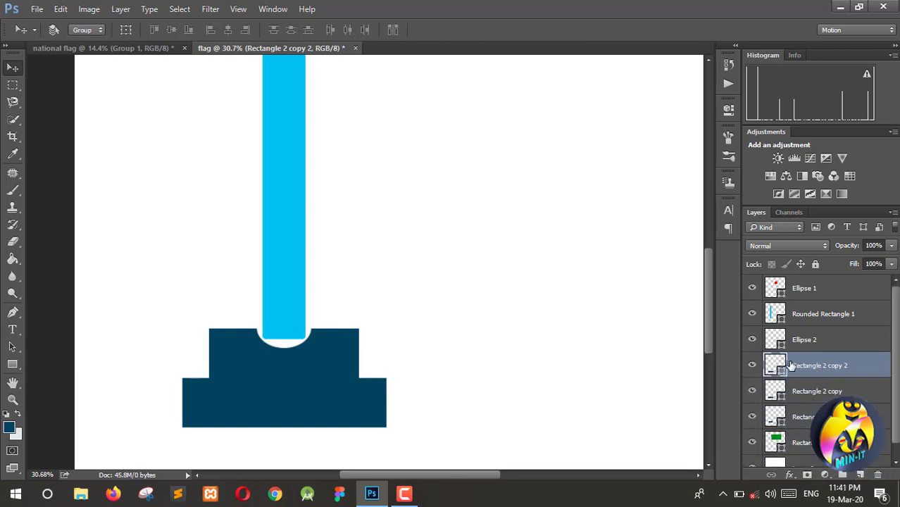
{"action": "scroll", "coordinate": [284, 414], "scroll_direction": "down", "scroll_amount": 3}
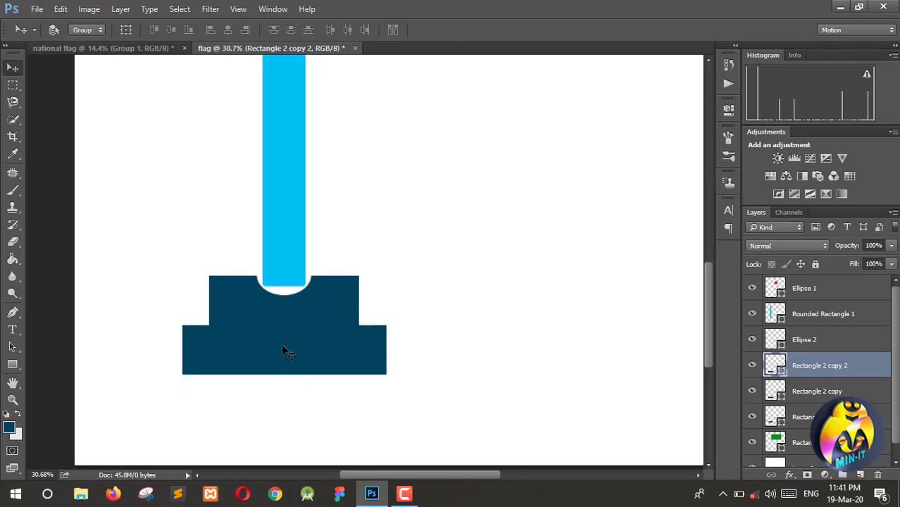
{"action": "left_click_drag", "start_coordinate": [281, 343], "coordinate": [282, 399]}
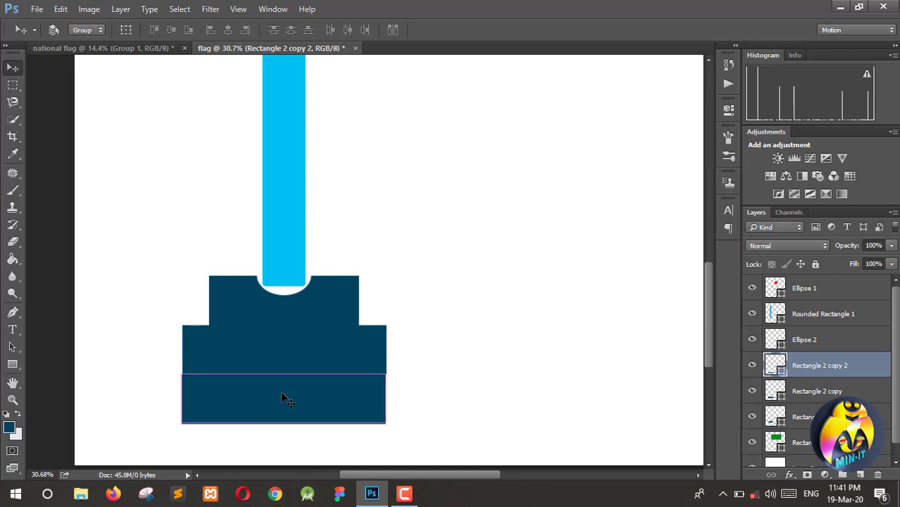
- Widen the lowest base block on both sides to about 120% of its width, and apply the transformation
{"action": "key", "text": "ctrl+t"}
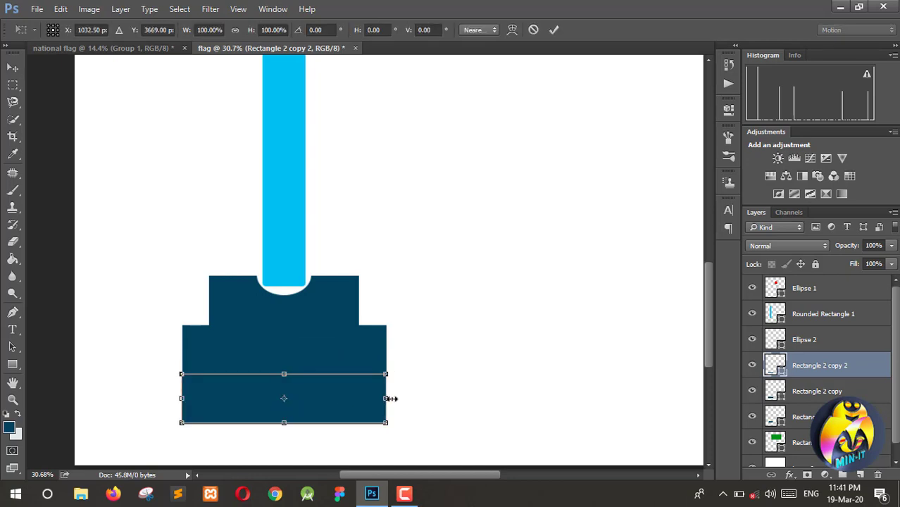
{"action": "left_click_drag", "start_coordinate": [386, 398], "coordinate": [407, 399]}
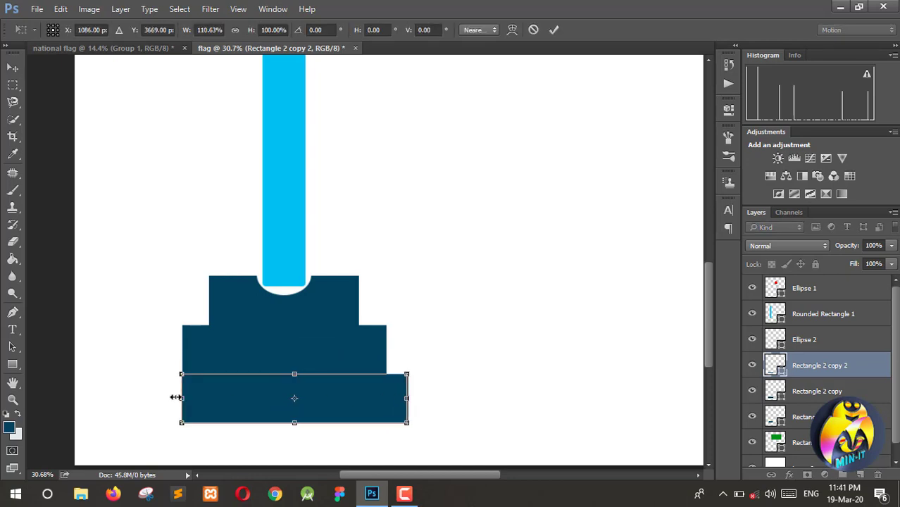
{"action": "left_click_drag", "start_coordinate": [180, 398], "coordinate": [162, 399]}
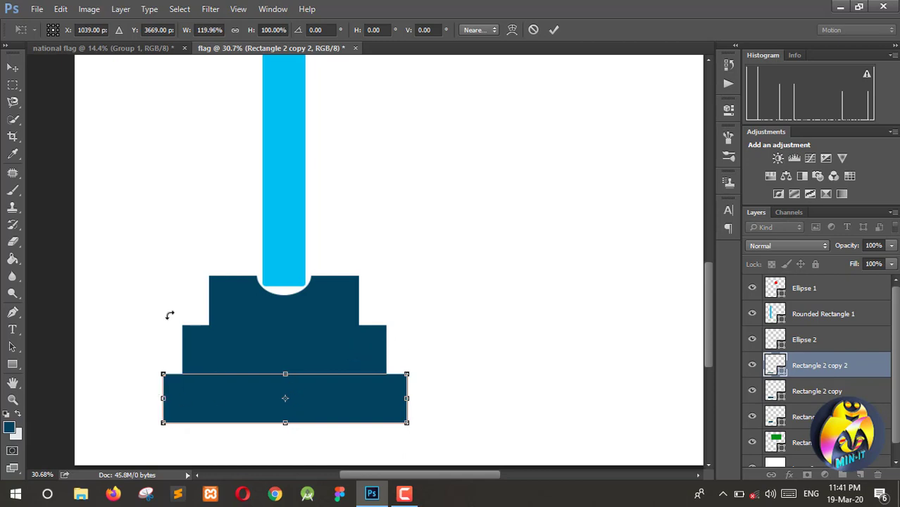
{"action": "left_click", "coordinate": [12, 68]}
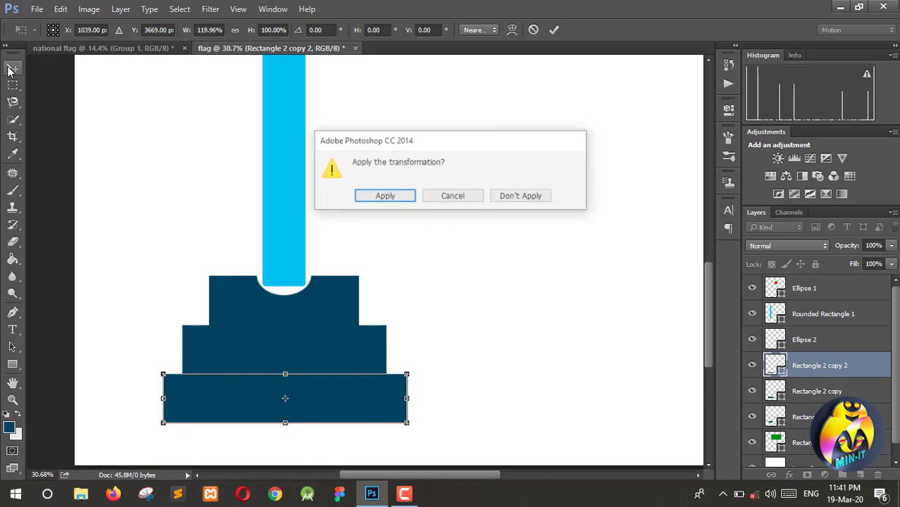
{"action": "left_click", "coordinate": [403, 200]}
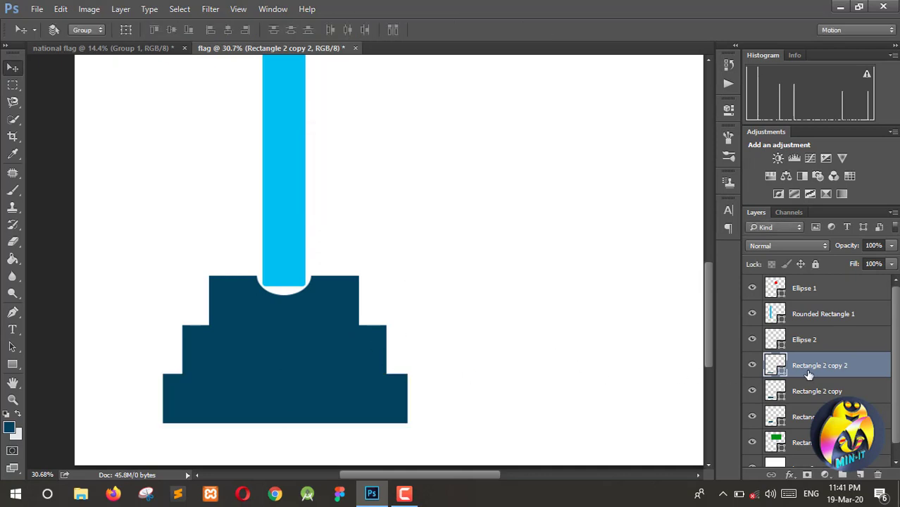
- Sample the yellow (#f8da12) of the reference flag's middle base step as the foreground colour, and return to the flag document
{"action": "left_click", "coordinate": [108, 47]}
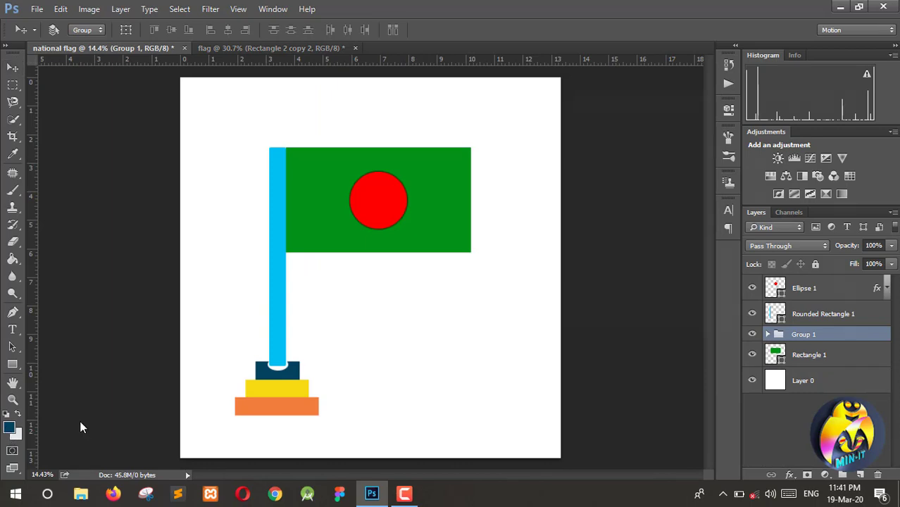
{"action": "left_click", "coordinate": [9, 427]}
{"action": "left_click", "coordinate": [295, 385]}
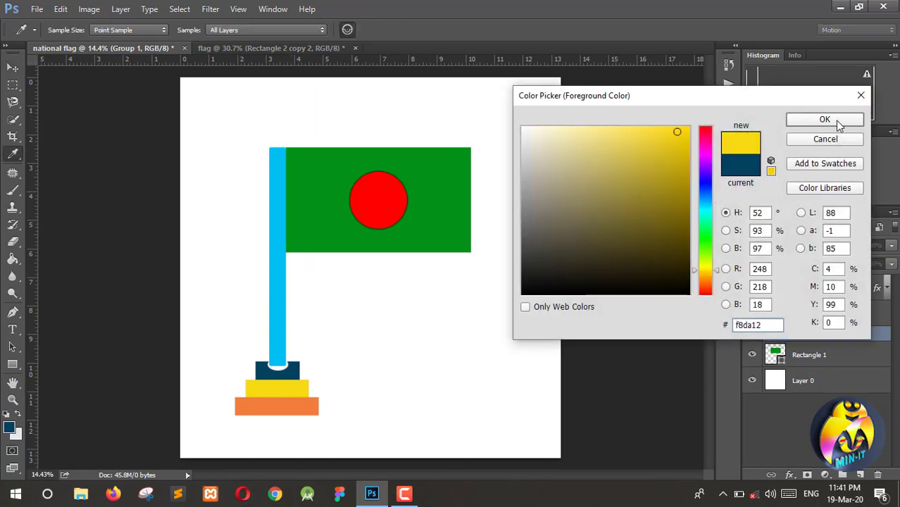
{"action": "left_click", "coordinate": [824, 120]}
{"action": "left_click", "coordinate": [248, 45]}
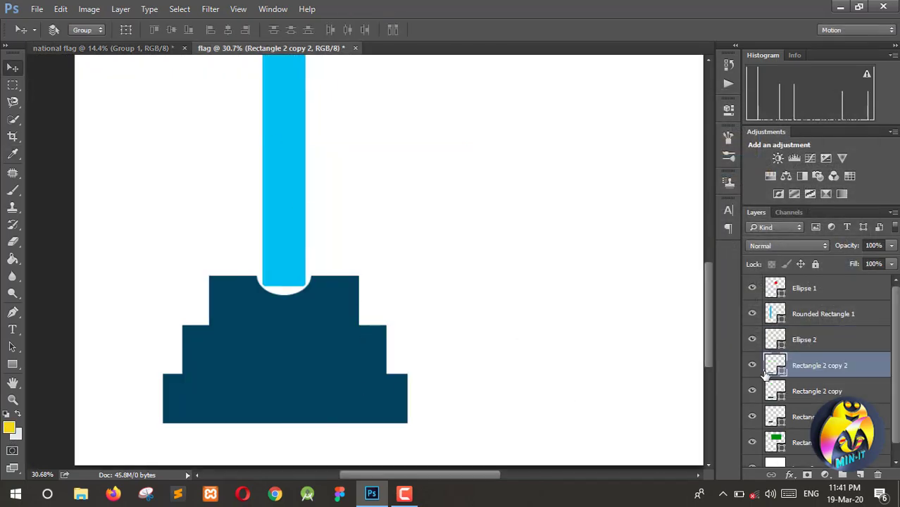
- Change the fill of the middle base block, Rectangle 2 copy, to the sampled yellow #f8da12
{"action": "left_click", "coordinate": [808, 398]}
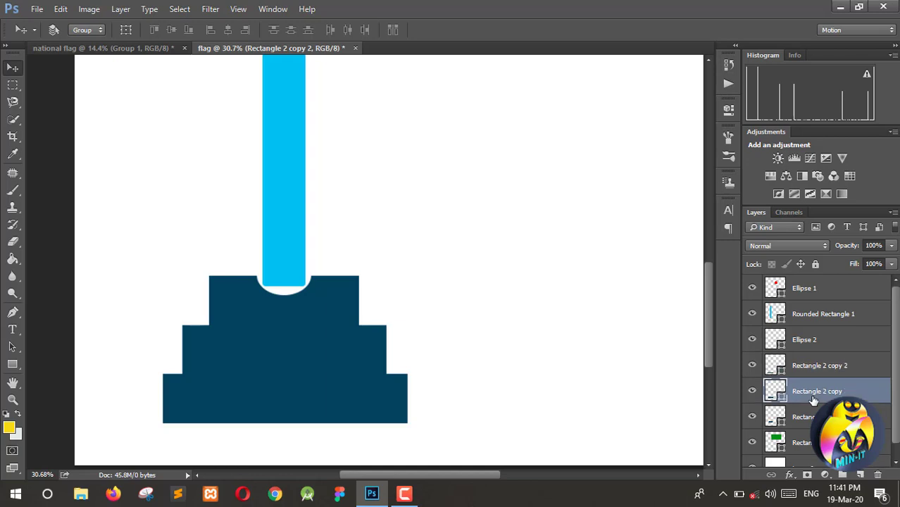
{"action": "left_click", "coordinate": [752, 391]}
{"action": "left_click", "coordinate": [752, 392]}
{"action": "double_click", "coordinate": [779, 397]}
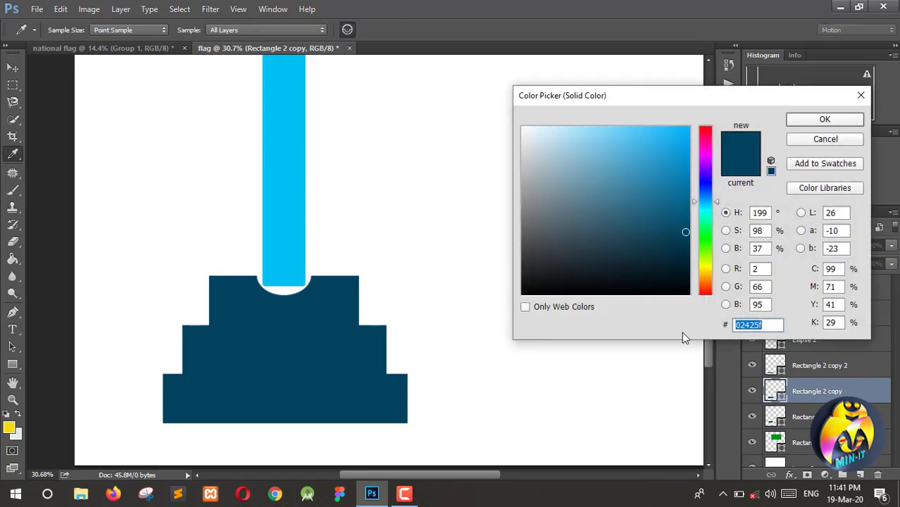
{"action": "left_click", "coordinate": [11, 422]}
{"action": "left_click", "coordinate": [830, 118]}
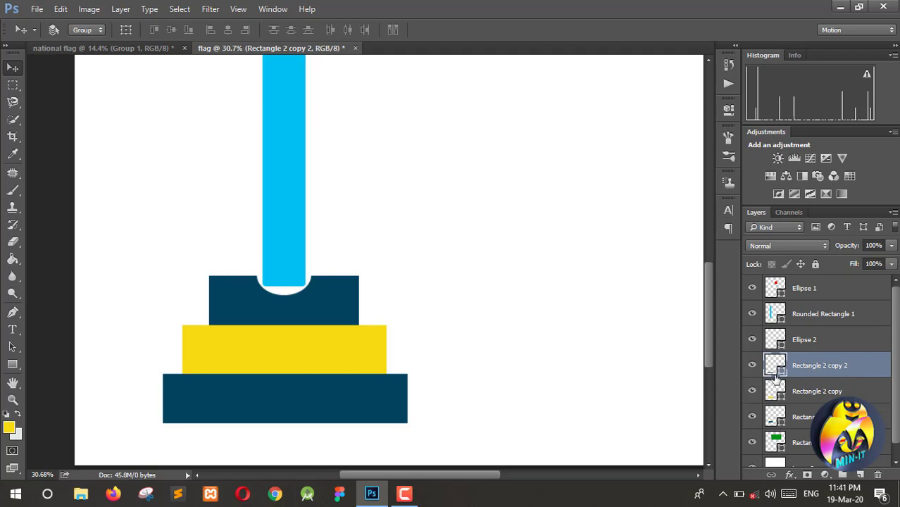
- Sample the orange (#f37d3d) of the reference flag's lowest base step as the foreground colour, and return to the flag document
{"action": "left_click", "coordinate": [81, 48]}
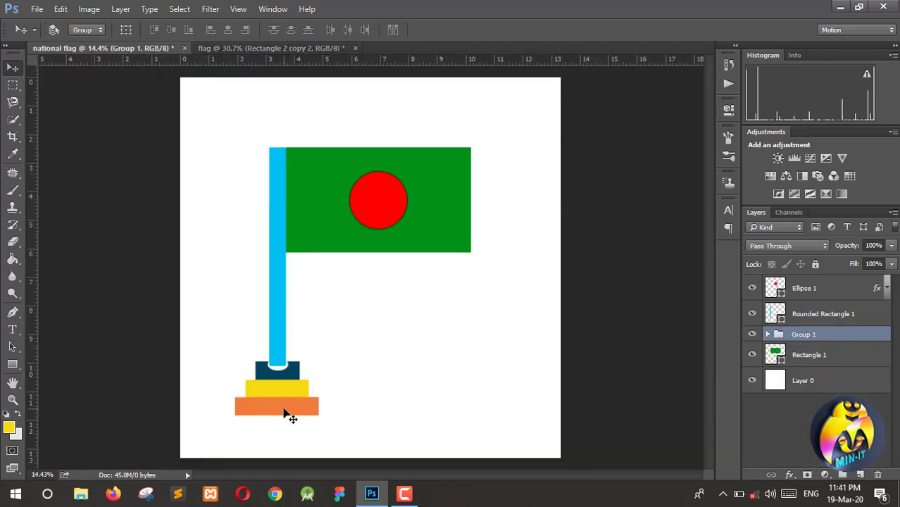
{"action": "left_click", "coordinate": [9, 427]}
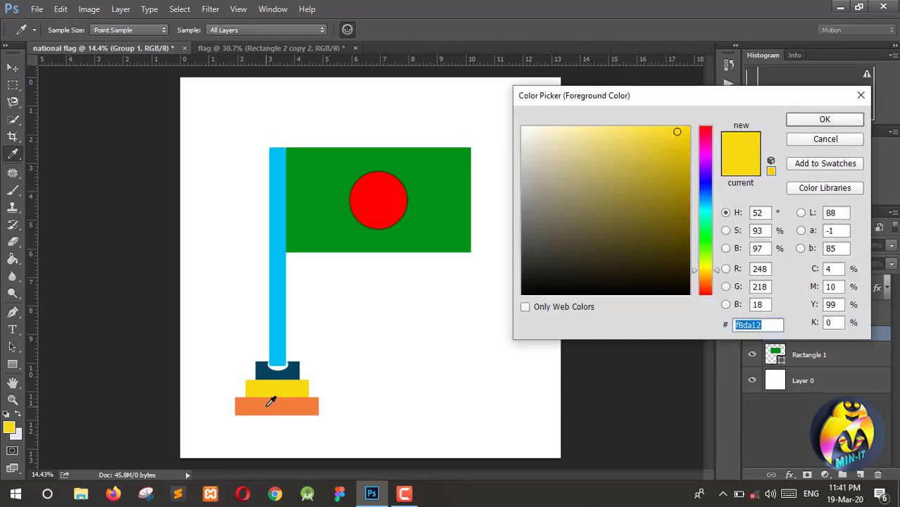
{"action": "left_click", "coordinate": [267, 405]}
{"action": "left_click", "coordinate": [842, 122]}
{"action": "left_click", "coordinate": [255, 48]}
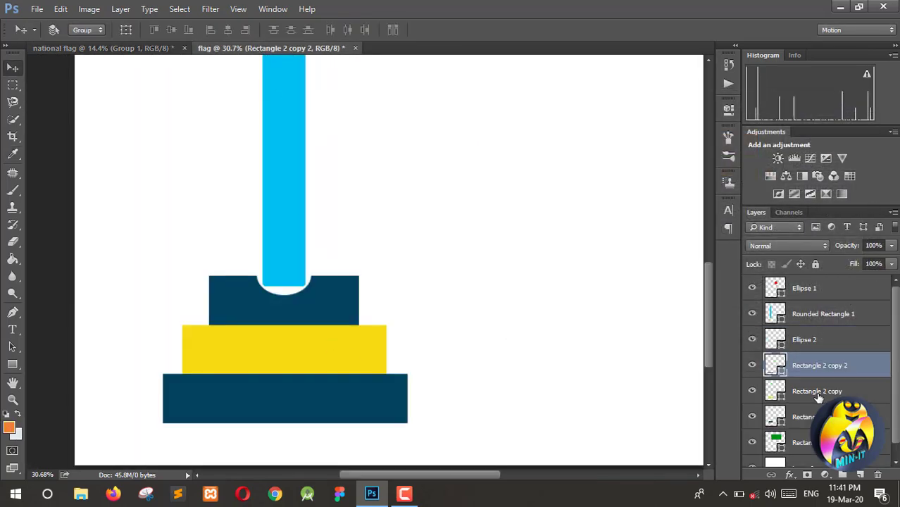
- Change the fill of the lowest base block, Rectangle 2 copy 2, to the sampled orange #f37d3d
{"action": "double_click", "coordinate": [777, 366]}
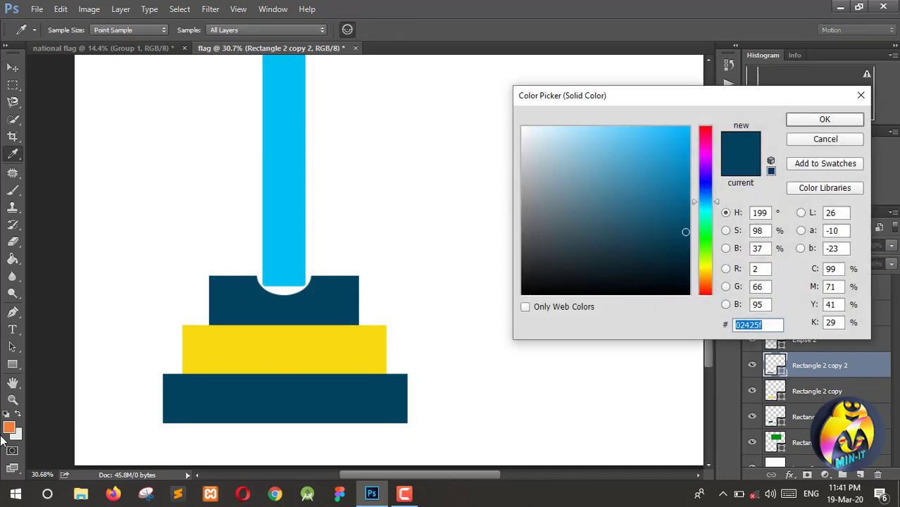
{"action": "key", "text": "ctrl+v"}
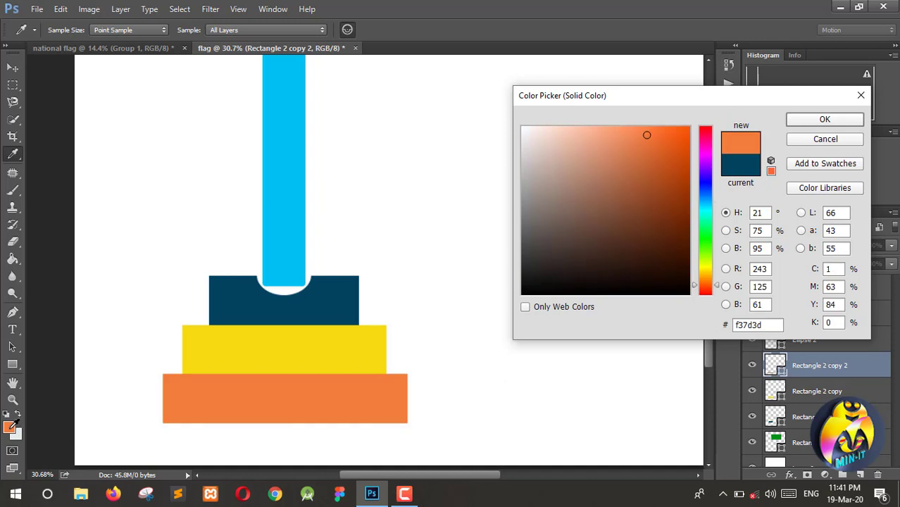
{"action": "left_click", "coordinate": [825, 120]}
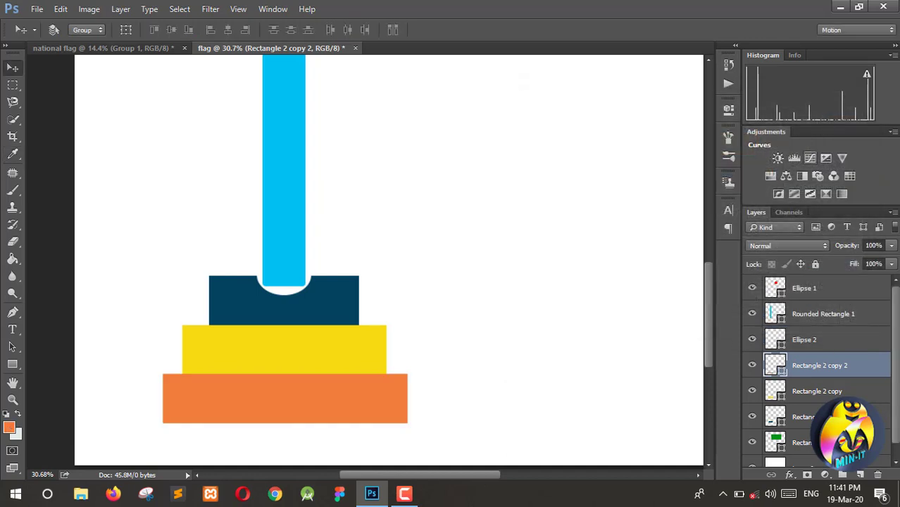
{"action": "double_click", "coordinate": [778, 367]}
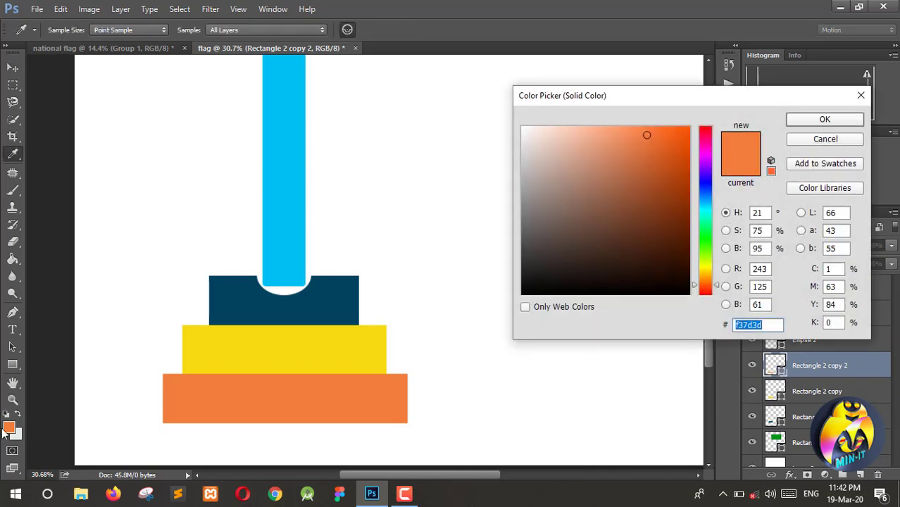
{"action": "left_click", "coordinate": [842, 120]}
- Nudge the orange base block slightly upward so it sits flush against the yellow block
{"action": "scroll", "coordinate": [294, 228], "scroll_direction": "down", "scroll_amount": 3}
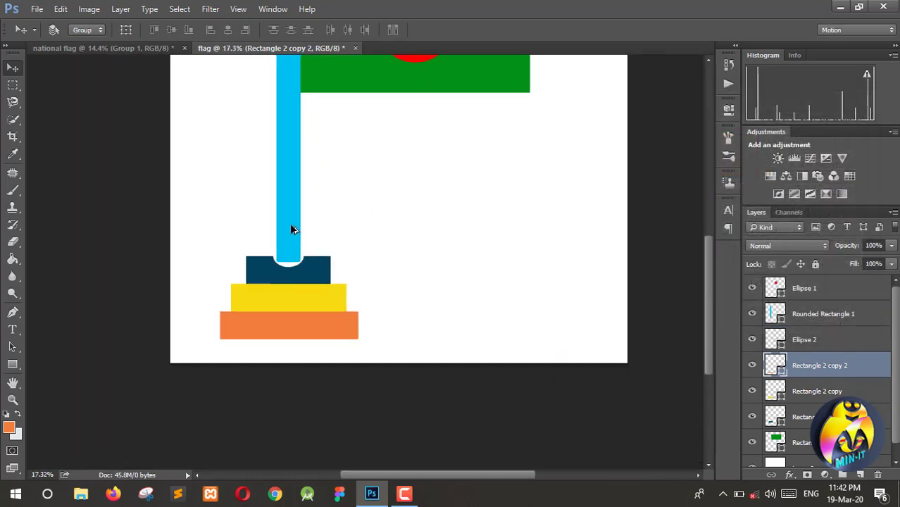
{"action": "scroll", "coordinate": [293, 228], "scroll_direction": "down", "scroll_amount": 1}
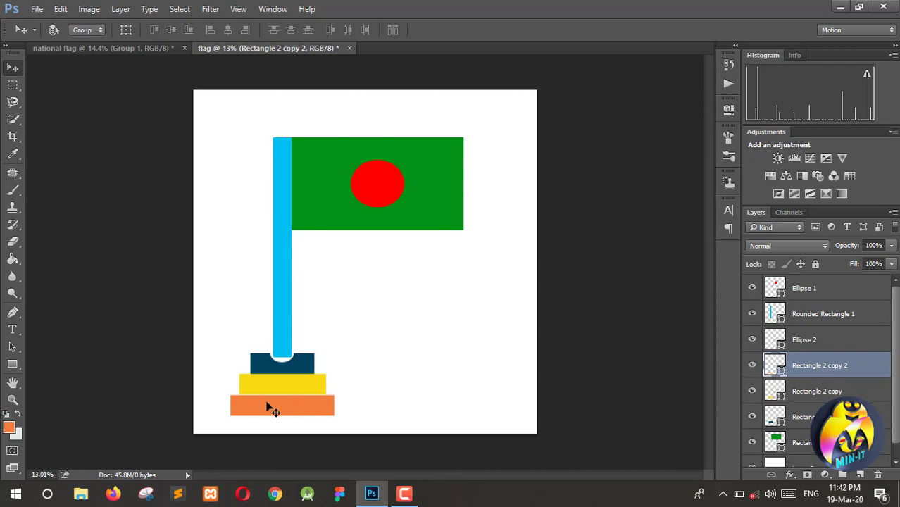
{"action": "scroll", "coordinate": [260, 407], "scroll_direction": "up", "scroll_amount": 1}
{"action": "scroll", "coordinate": [259, 408], "scroll_direction": "up", "scroll_amount": 7}
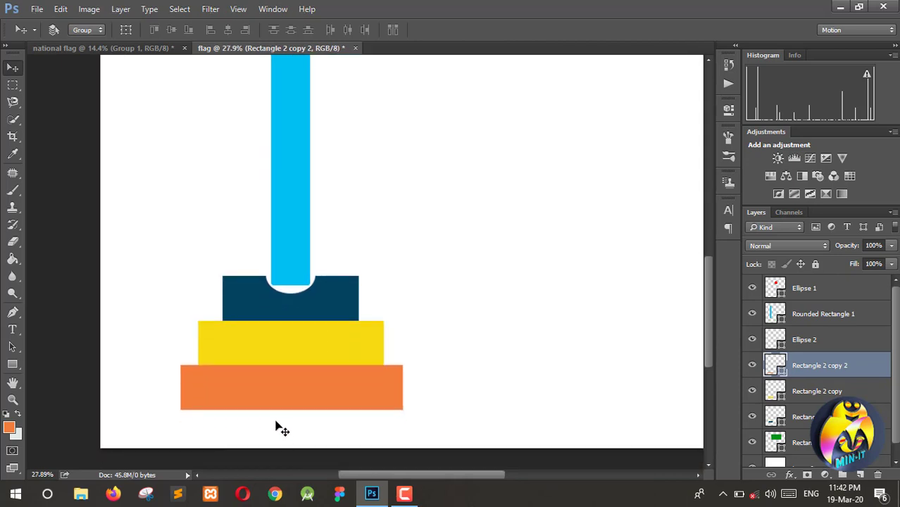
{"action": "scroll", "coordinate": [278, 388], "scroll_direction": "down", "scroll_amount": 8}
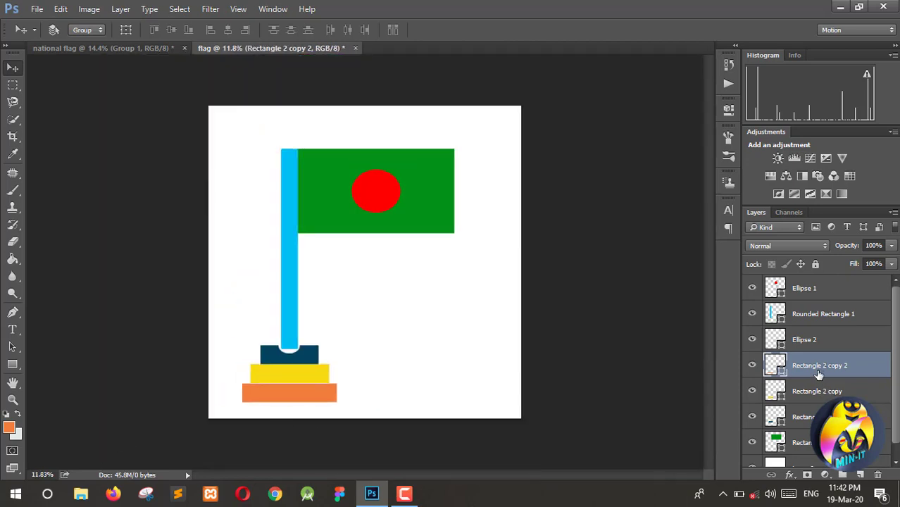
{"action": "key", "text": "Down"}
{"action": "key", "text": "Up"}
{"action": "key", "text": "Up"}
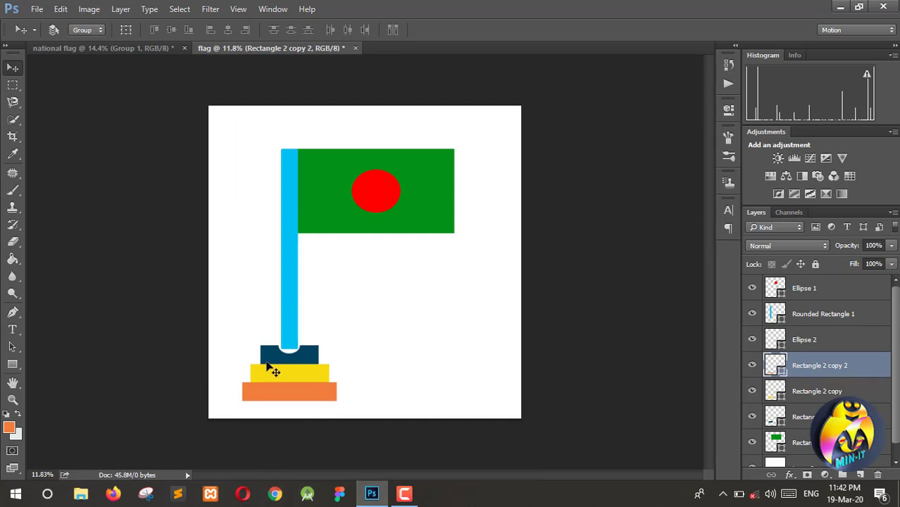
- Compare the recreated flag with the reference flag, checking the red circle's shape and edge effect
{"action": "scroll", "coordinate": [223, 284], "scroll_direction": "up", "scroll_amount": 1}
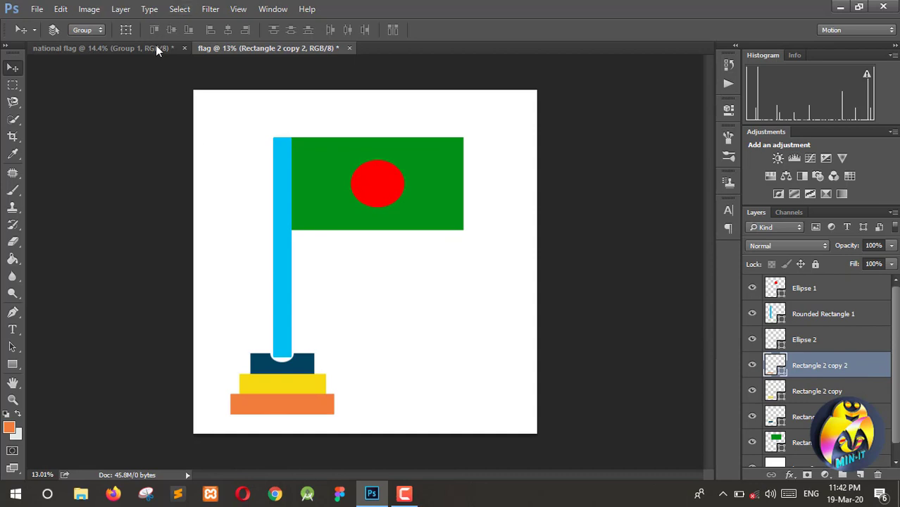
{"action": "scroll", "coordinate": [301, 226], "scroll_direction": "up", "scroll_amount": 2}
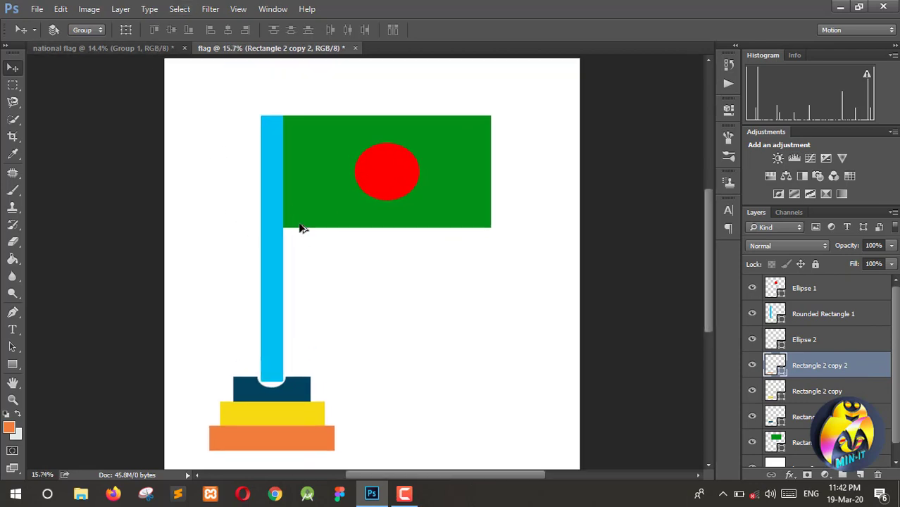
{"action": "left_click", "coordinate": [134, 50]}
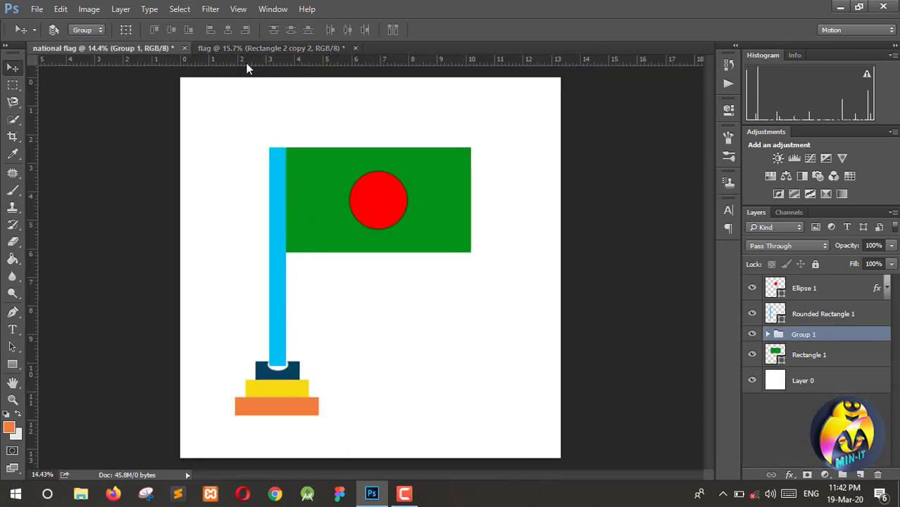
{"action": "left_click", "coordinate": [283, 49]}
{"action": "left_click", "coordinate": [146, 48]}
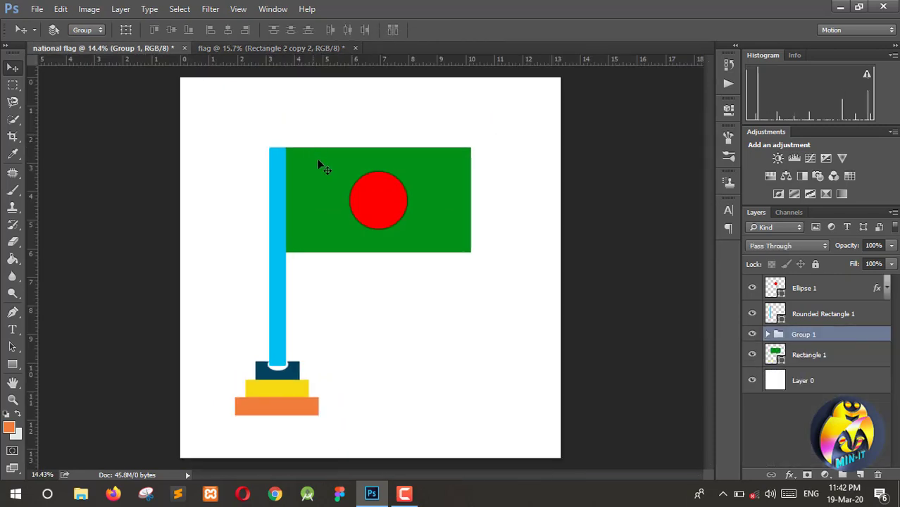
{"action": "left_click", "coordinate": [266, 50]}
{"action": "key", "text": "ctrl+0"}
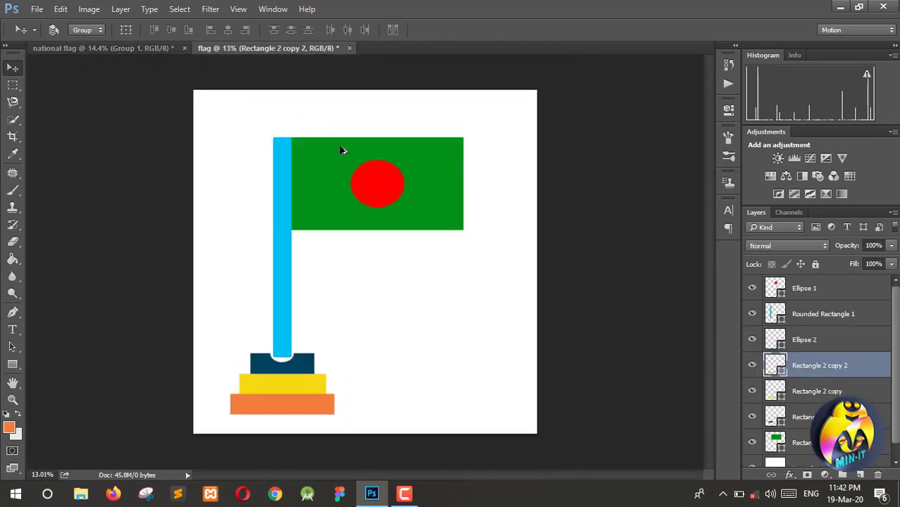
{"action": "left_click", "coordinate": [150, 52]}
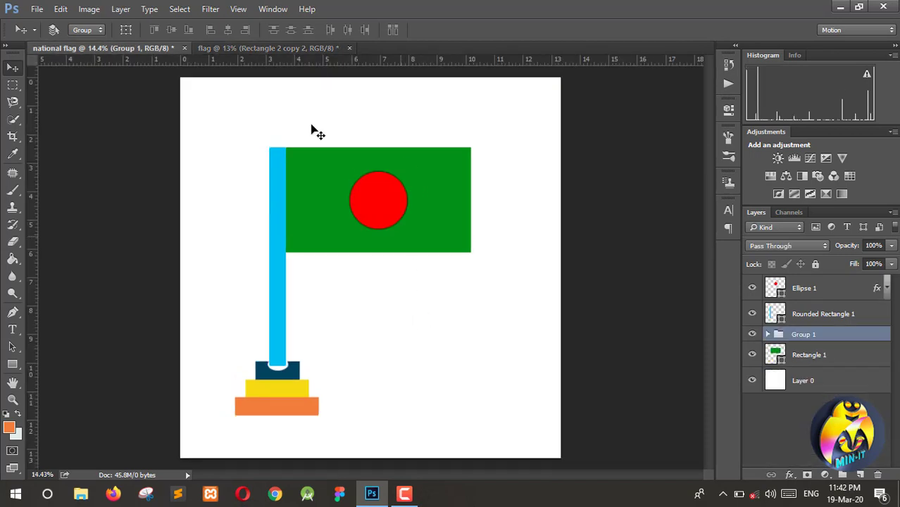
{"action": "left_click", "coordinate": [268, 50]}
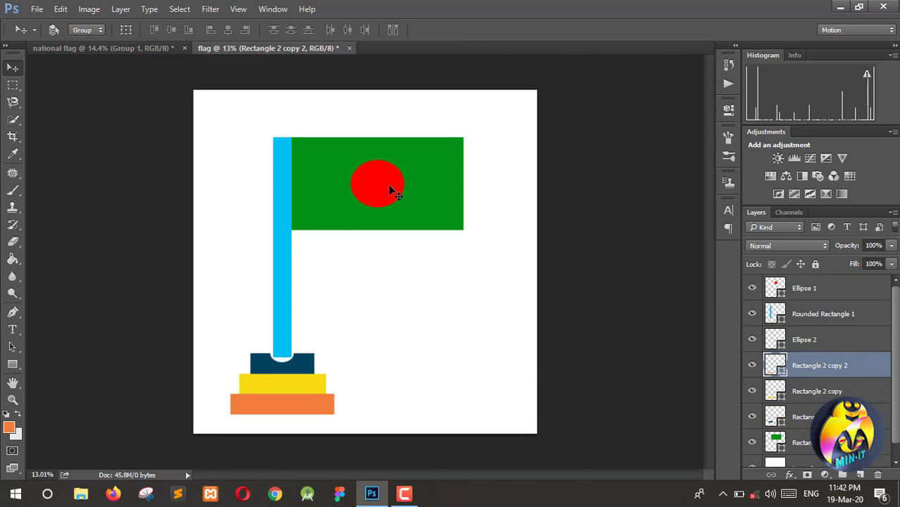
{"action": "left_click", "coordinate": [150, 50]}
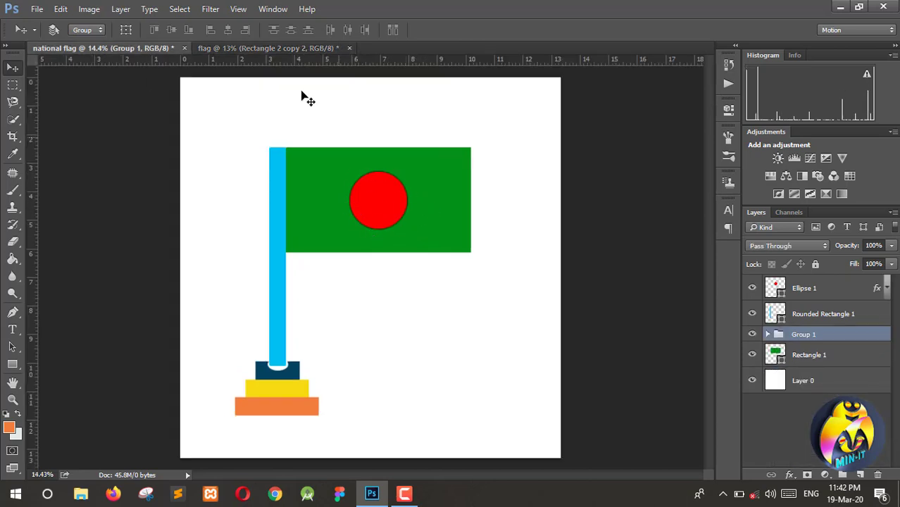
{"action": "left_click", "coordinate": [279, 48]}
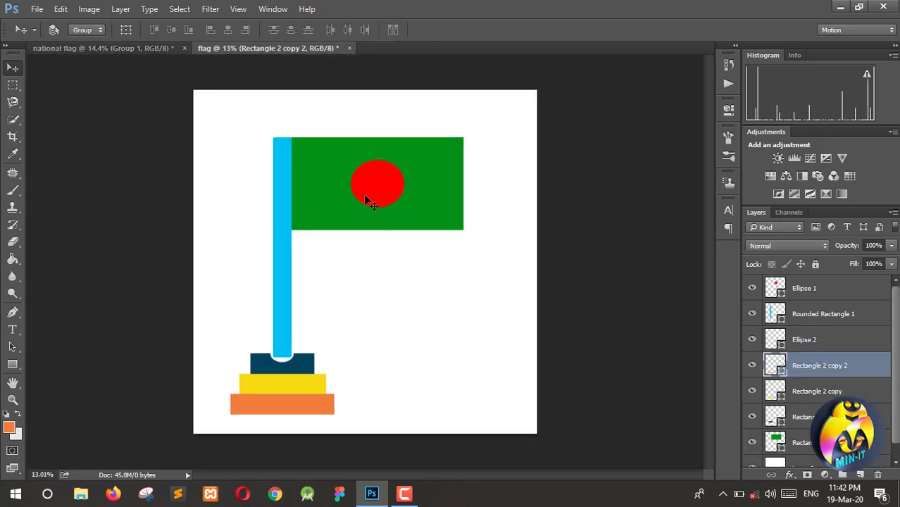
- Stretch the red circle on the Ellipse 1 layer upward to about 107% of its height, and apply the transformation
{"action": "left_click", "coordinate": [807, 296]}
{"action": "left_click", "coordinate": [752, 289]}
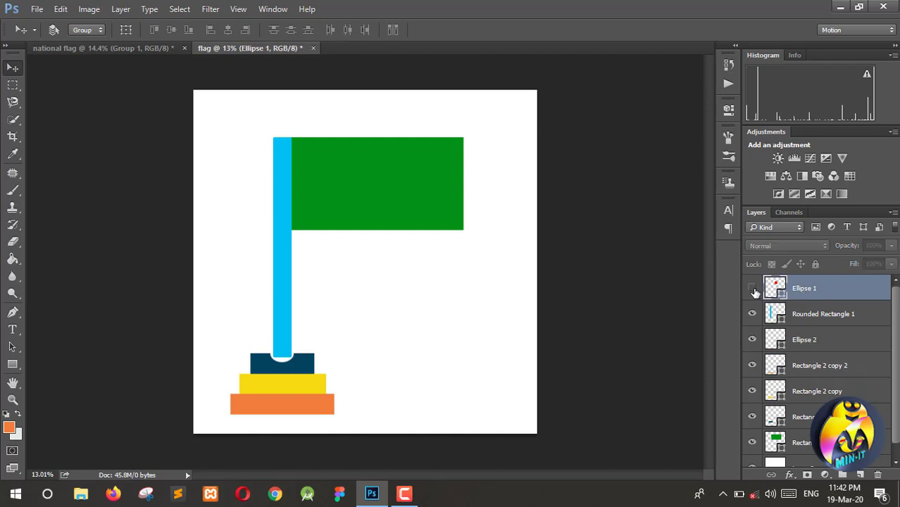
{"action": "left_click", "coordinate": [752, 289]}
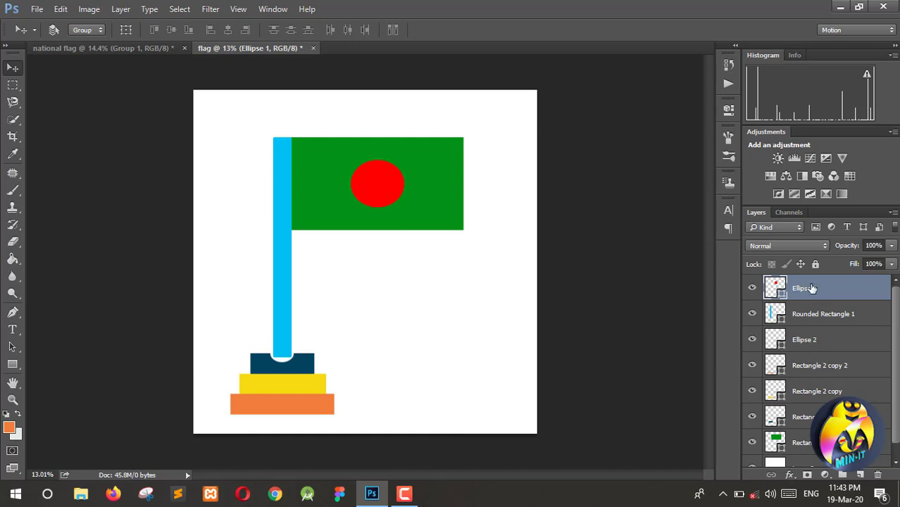
{"action": "key", "text": "ctrl+t"}
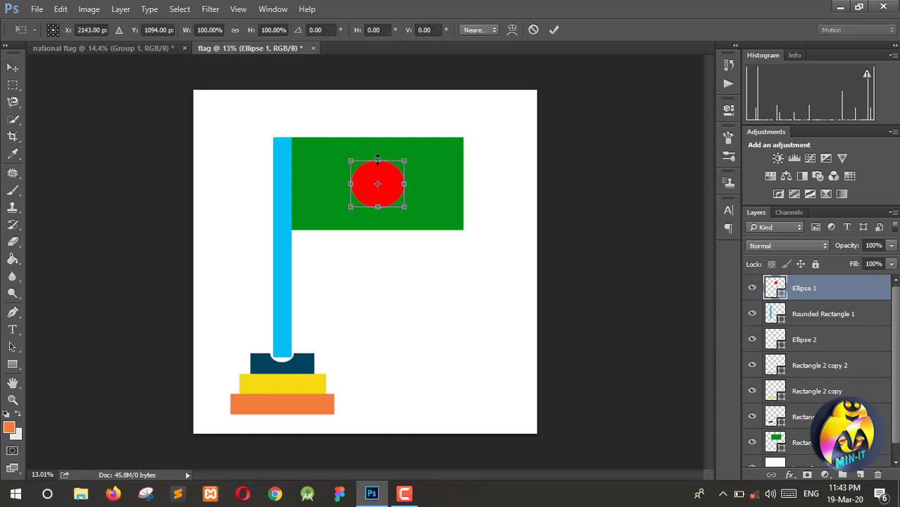
{"action": "left_click_drag", "start_coordinate": [377, 160], "coordinate": [377, 155]}
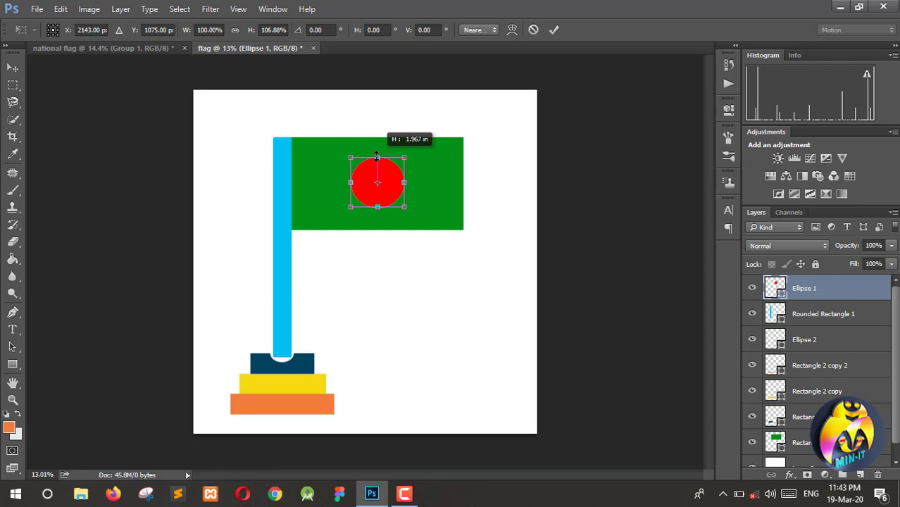
{"action": "left_click", "coordinate": [13, 68]}
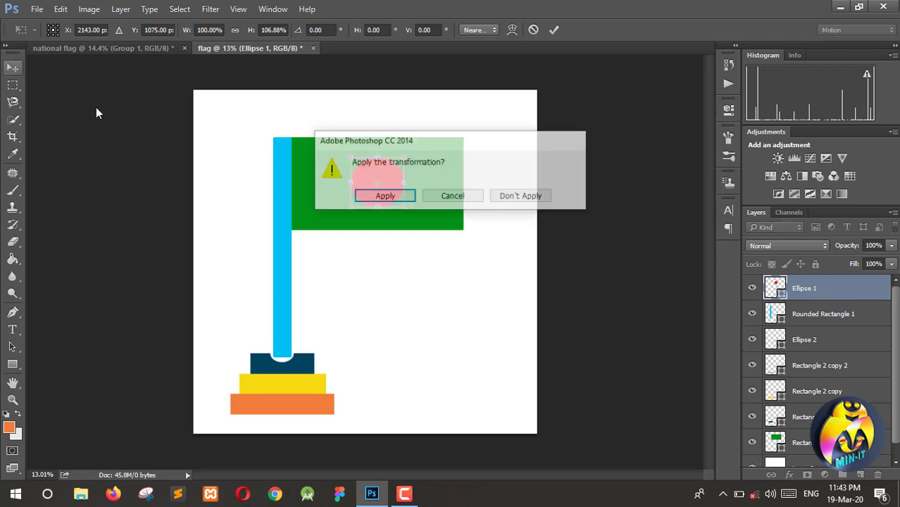
{"action": "left_click", "coordinate": [384, 197]}
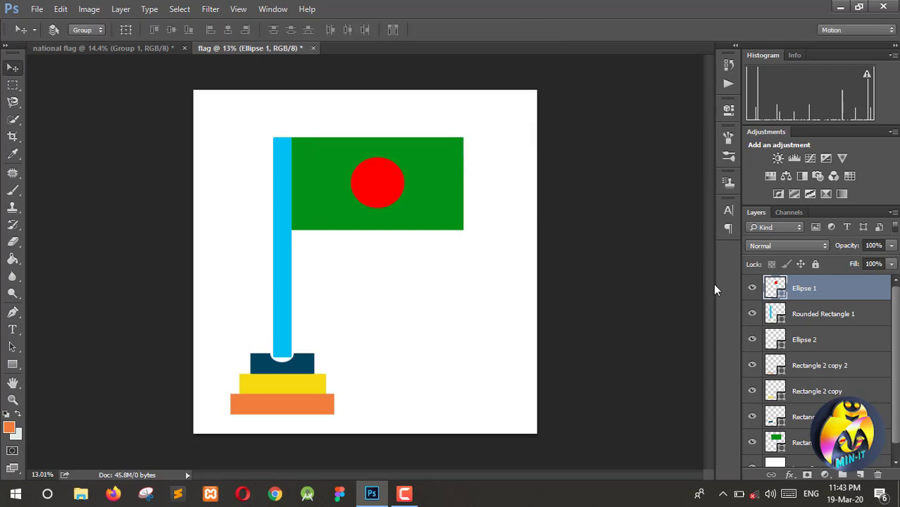
- Add a drop shadow to the red circle on the Ellipse 1 layer, with distance 0 px and size 32 px
{"action": "double_click", "coordinate": [872, 292]}
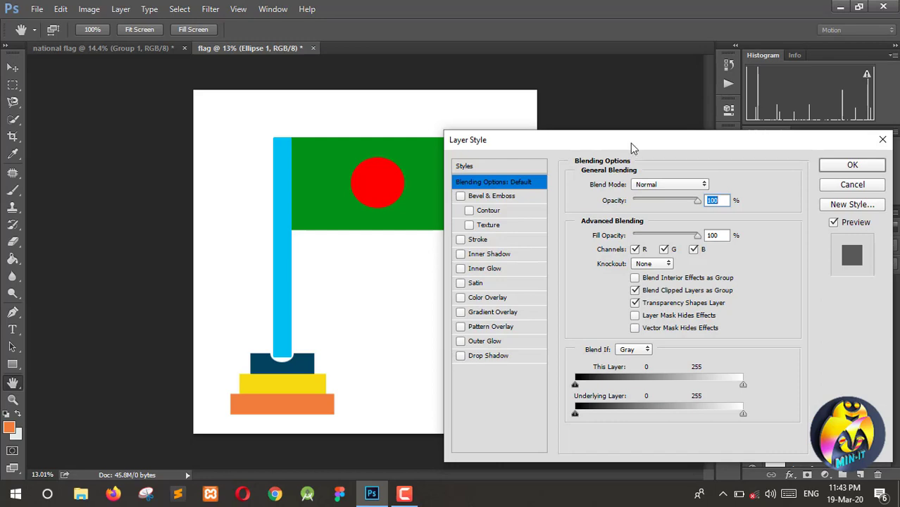
{"action": "left_click_drag", "start_coordinate": [631, 143], "coordinate": [717, 72]}
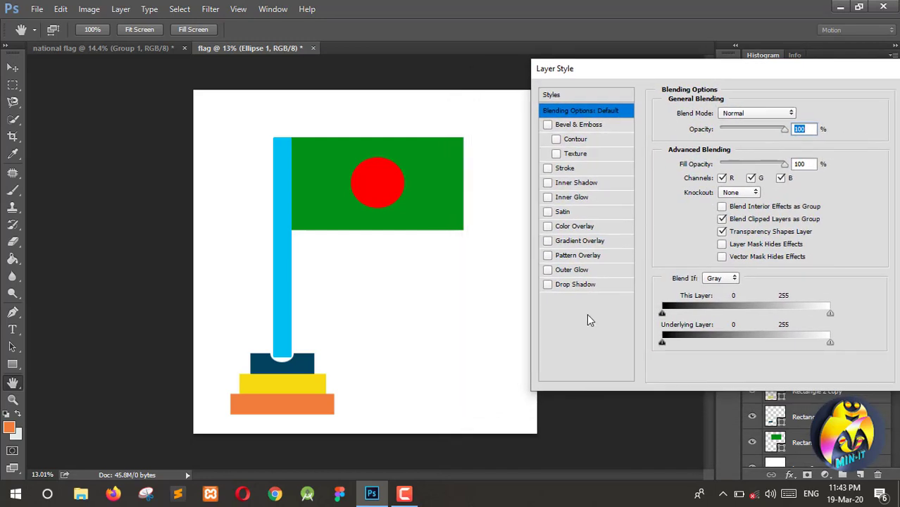
{"action": "left_click", "coordinate": [548, 284]}
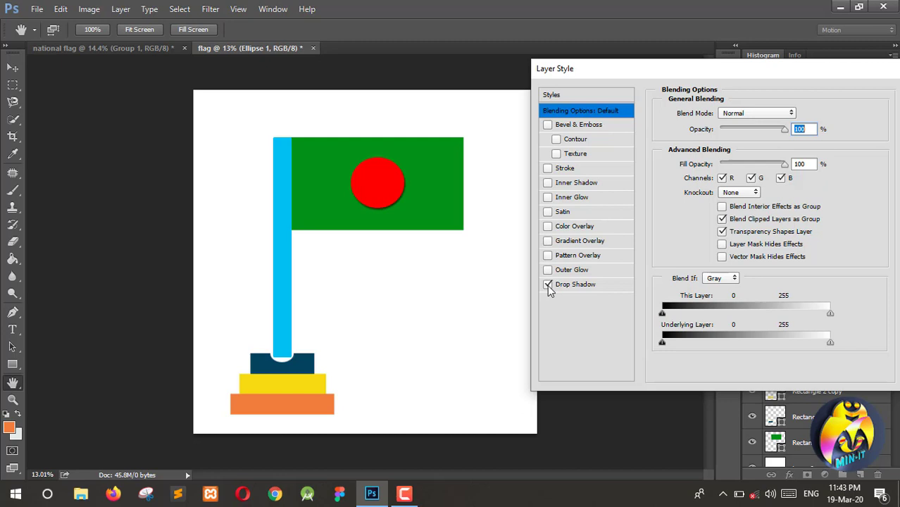
{"action": "left_click", "coordinate": [601, 285]}
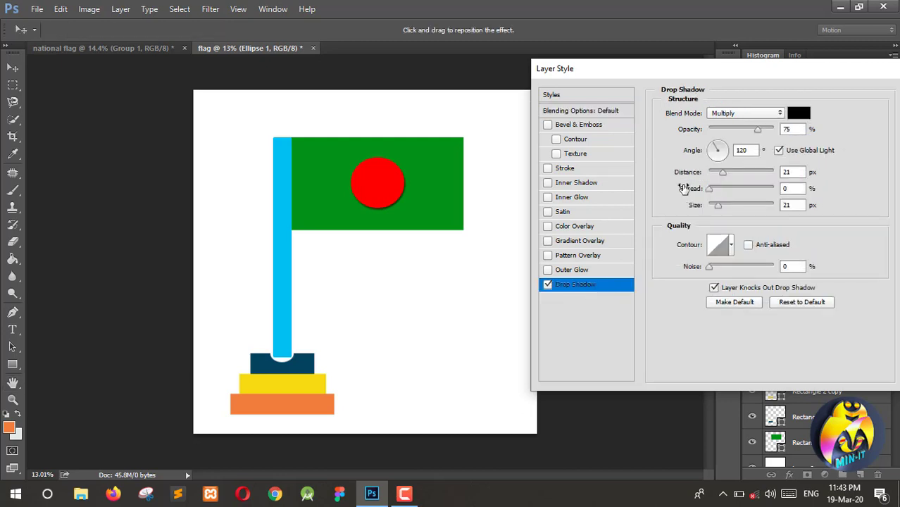
{"action": "left_click_drag", "start_coordinate": [724, 177], "coordinate": [710, 177]}
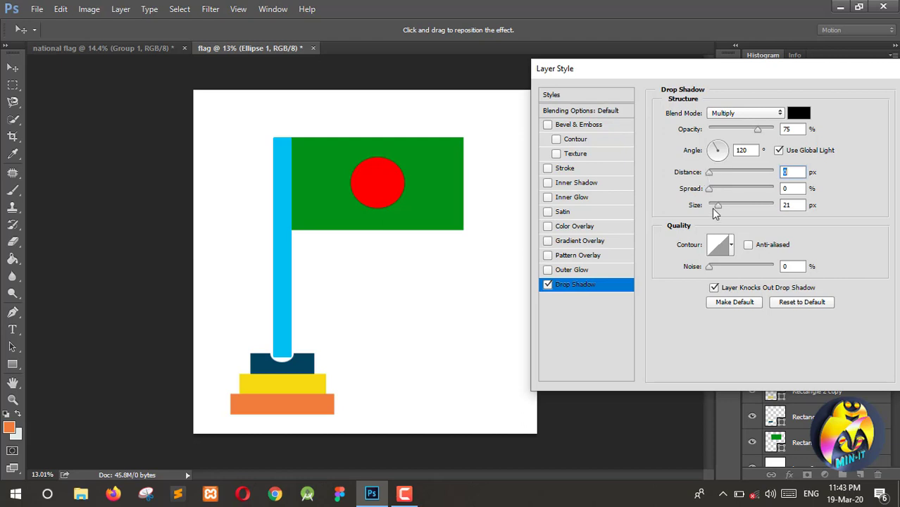
{"action": "left_click", "coordinate": [716, 205]}
{"action": "left_click_drag", "start_coordinate": [818, 75], "coordinate": [700, 79]}
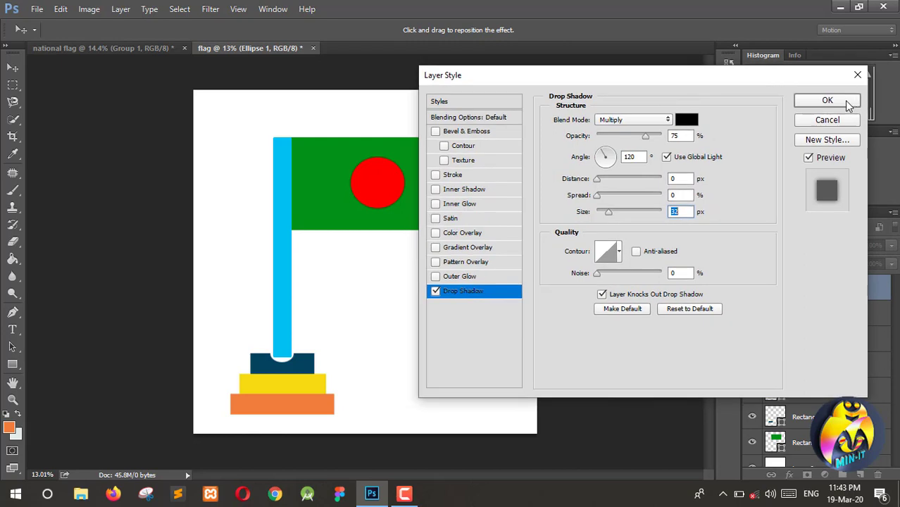
{"action": "left_click", "coordinate": [824, 97]}
{"action": "left_click", "coordinate": [887, 288]}
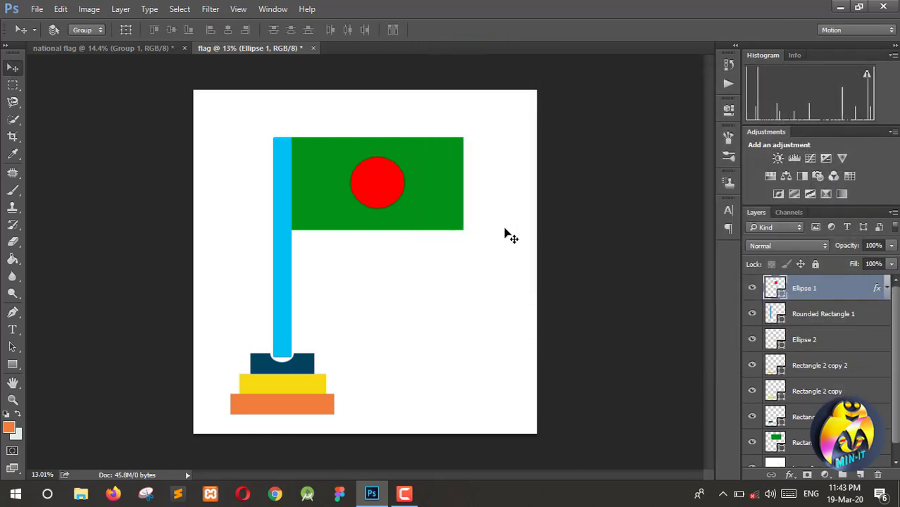
- Compare the finished flag with the reference document, checking the circle's shadow, the pole and the stepped base
{"action": "scroll", "coordinate": [359, 229], "scroll_direction": "up", "scroll_amount": 1}
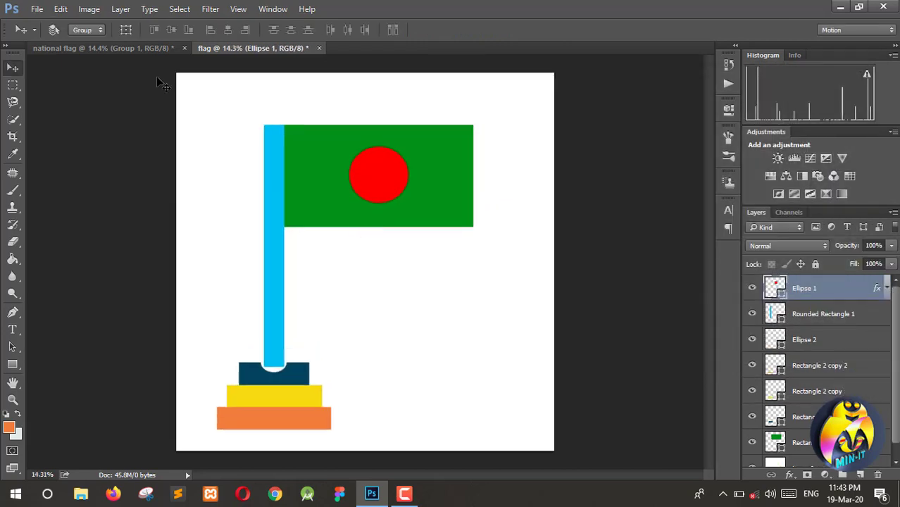
{"action": "left_click", "coordinate": [141, 46]}
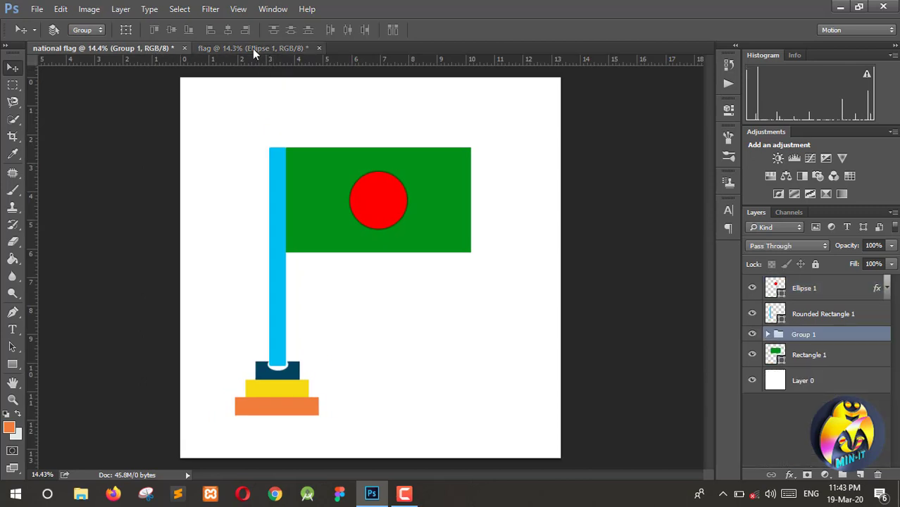
{"action": "left_click", "coordinate": [252, 48]}
{"action": "left_click", "coordinate": [122, 48]}
{"action": "left_click", "coordinate": [255, 49]}
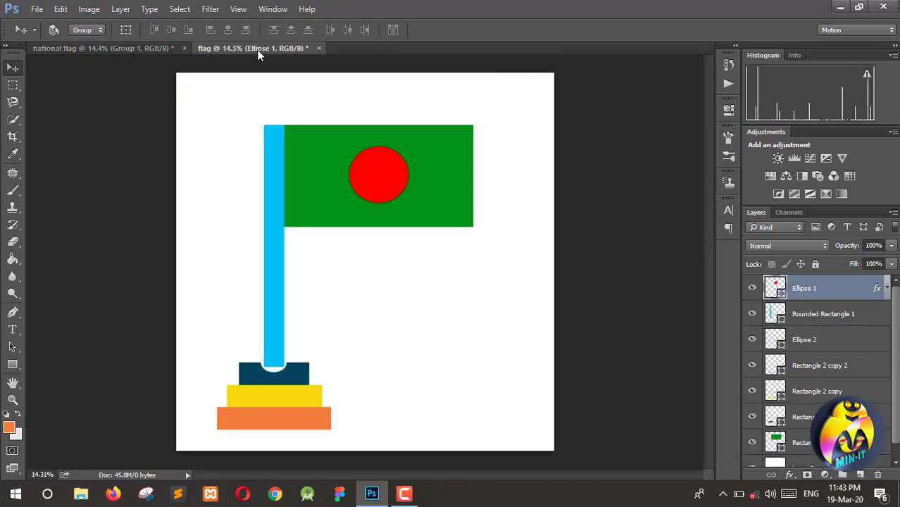
{"action": "left_click", "coordinate": [129, 48]}
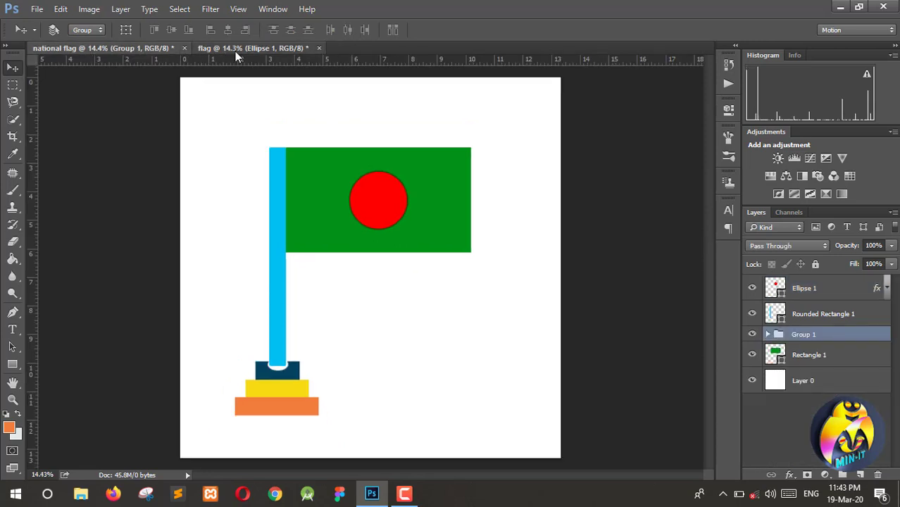
{"action": "left_click", "coordinate": [236, 51]}
{"action": "left_click", "coordinate": [151, 49]}
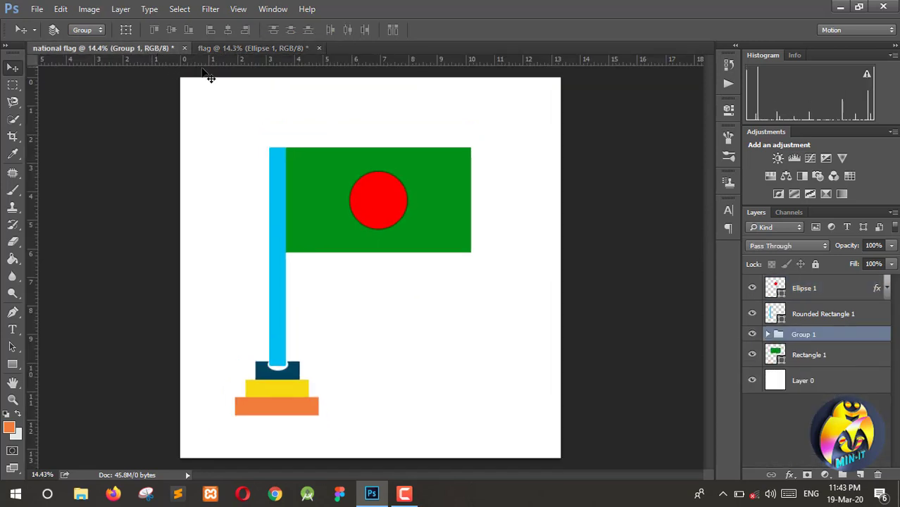
{"action": "left_click", "coordinate": [265, 48]}
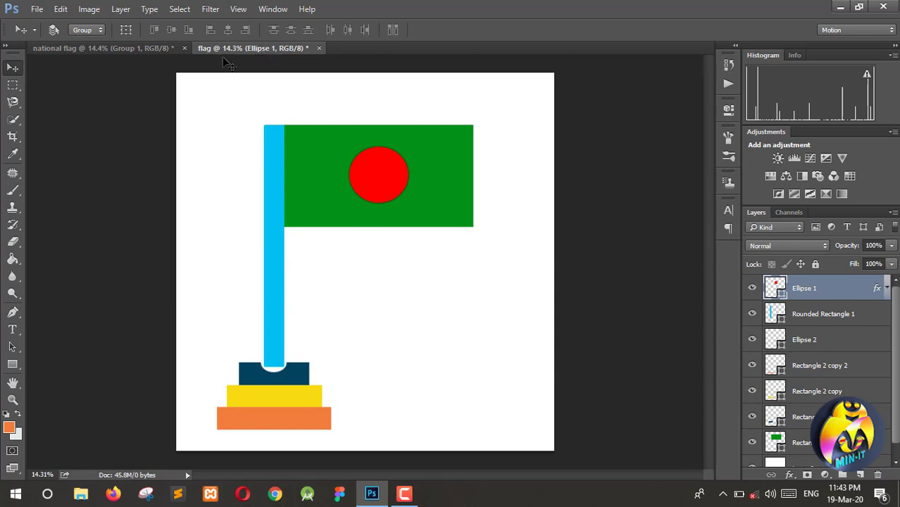
{"action": "left_click", "coordinate": [135, 51]}
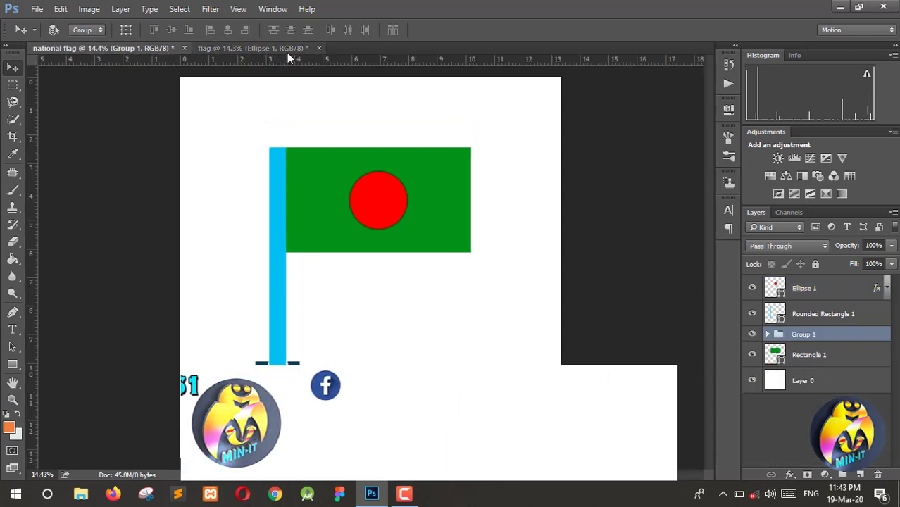
{"action": "left_click", "coordinate": [12, 364]}
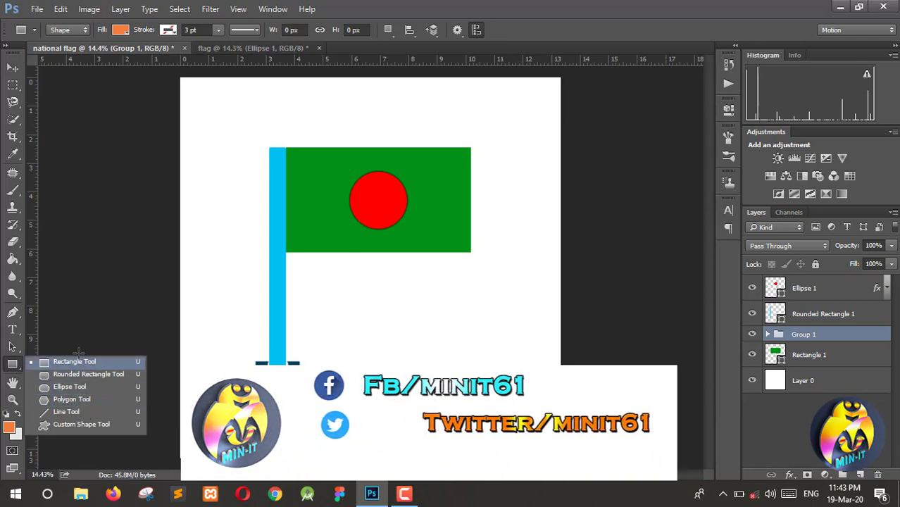
{"action": "left_click", "coordinate": [13, 68]}
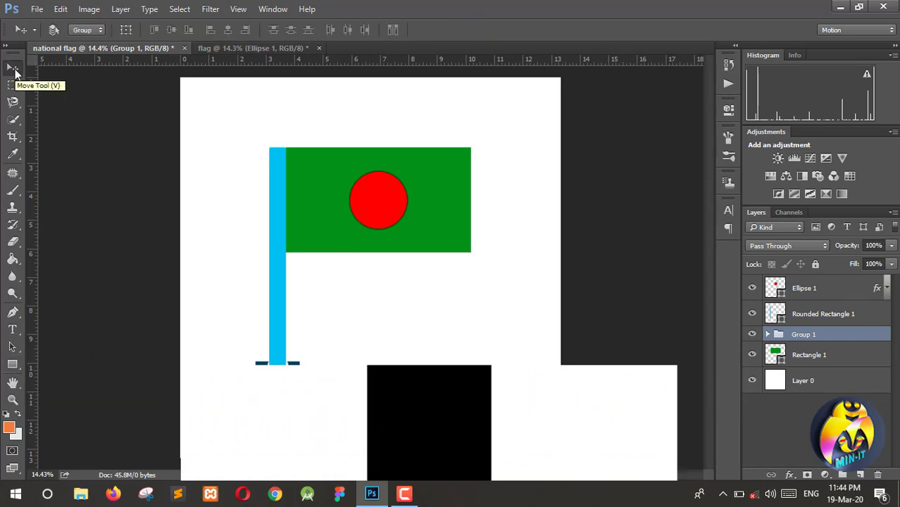